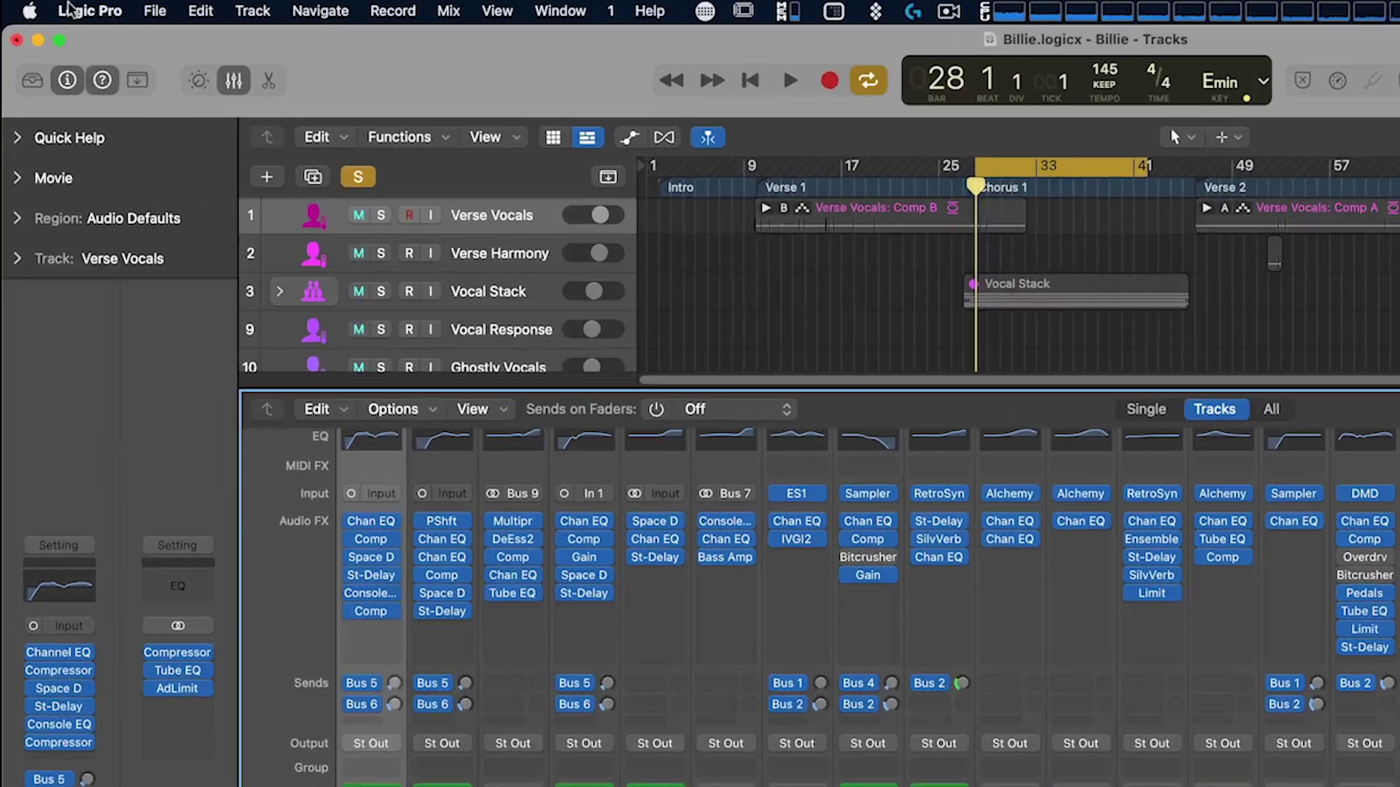
# With the Billie project showing, open the Logic Pro application menu.
pyautogui.click(40, 7)
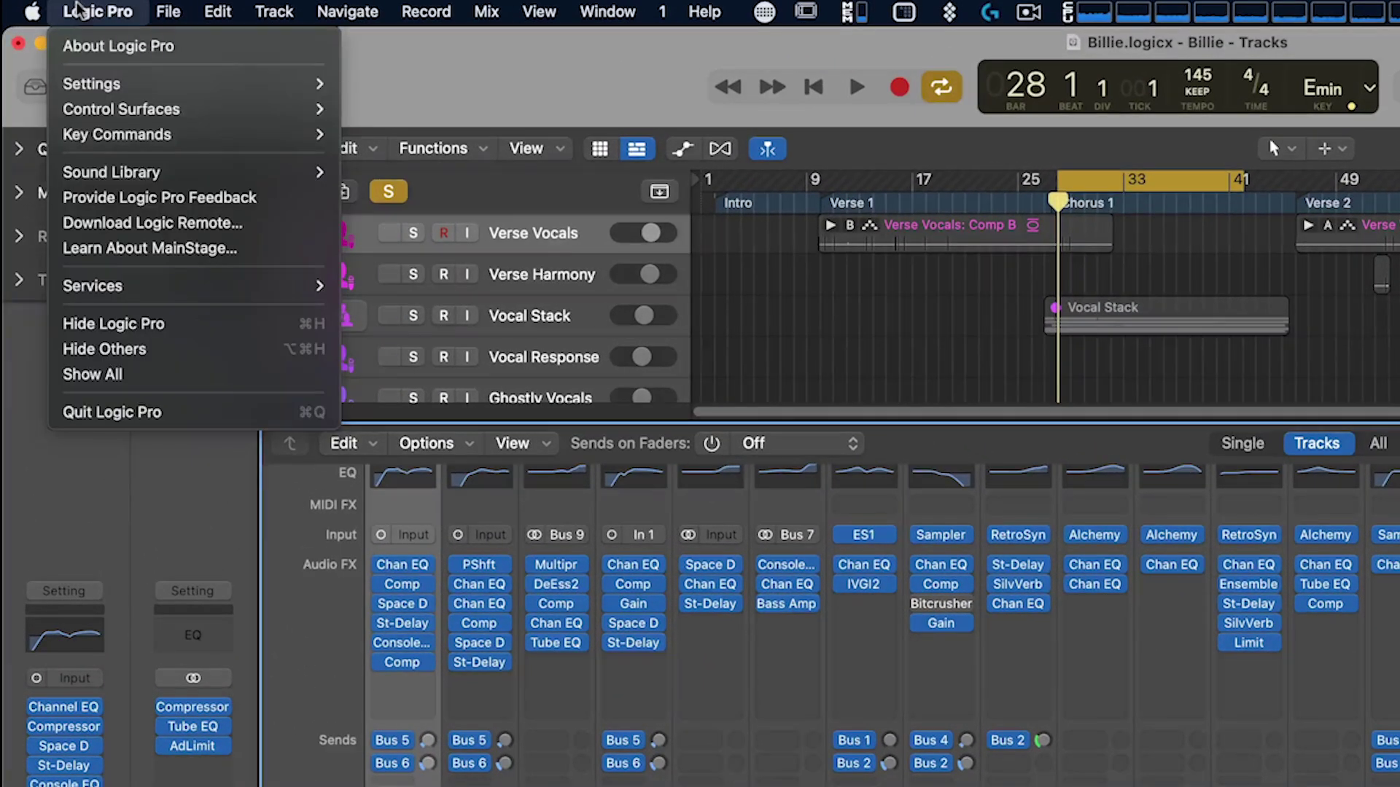
# Import the SideshowFX SD+ Key Preset file from the Key Command Preset folder as key commands.
pyautogui.moveTo(166, 135)
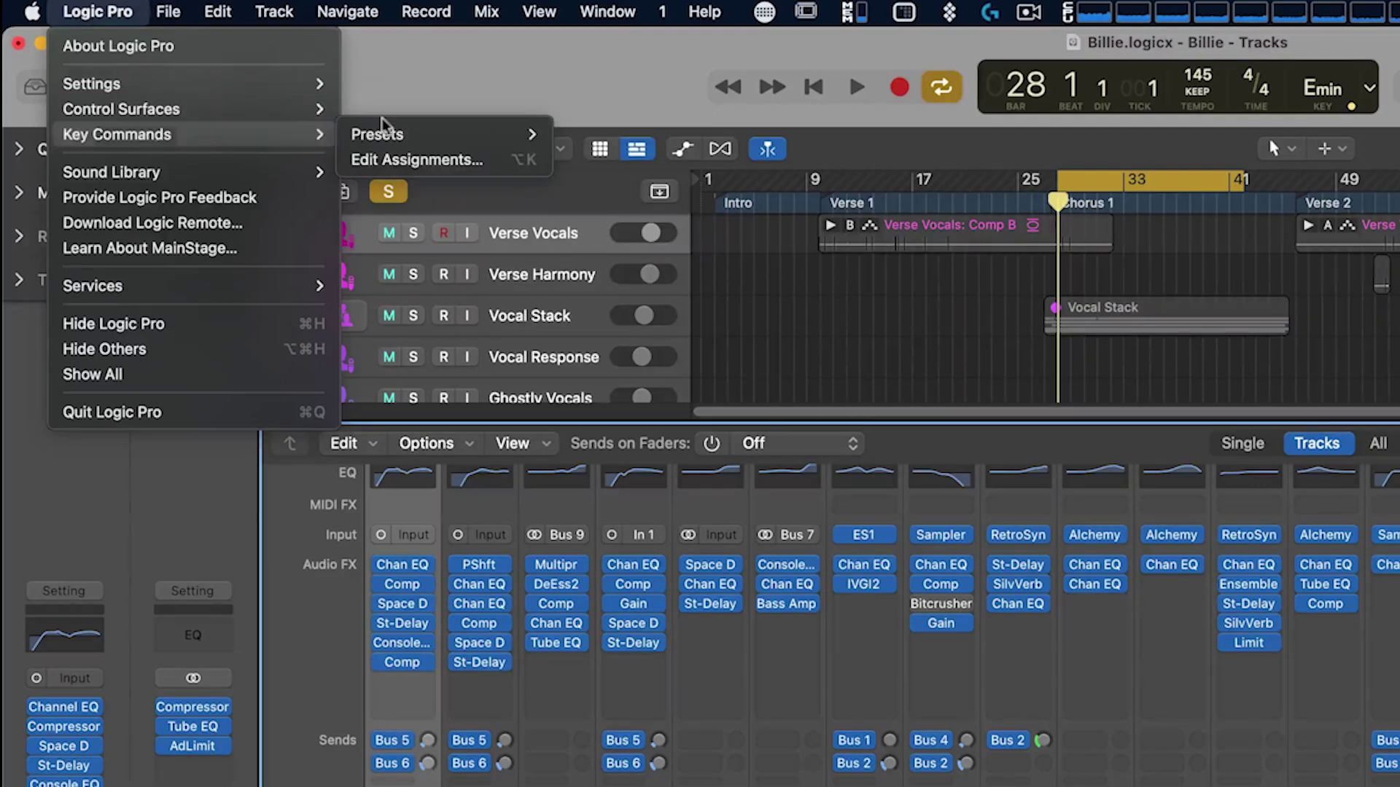
pyautogui.click(408, 165)
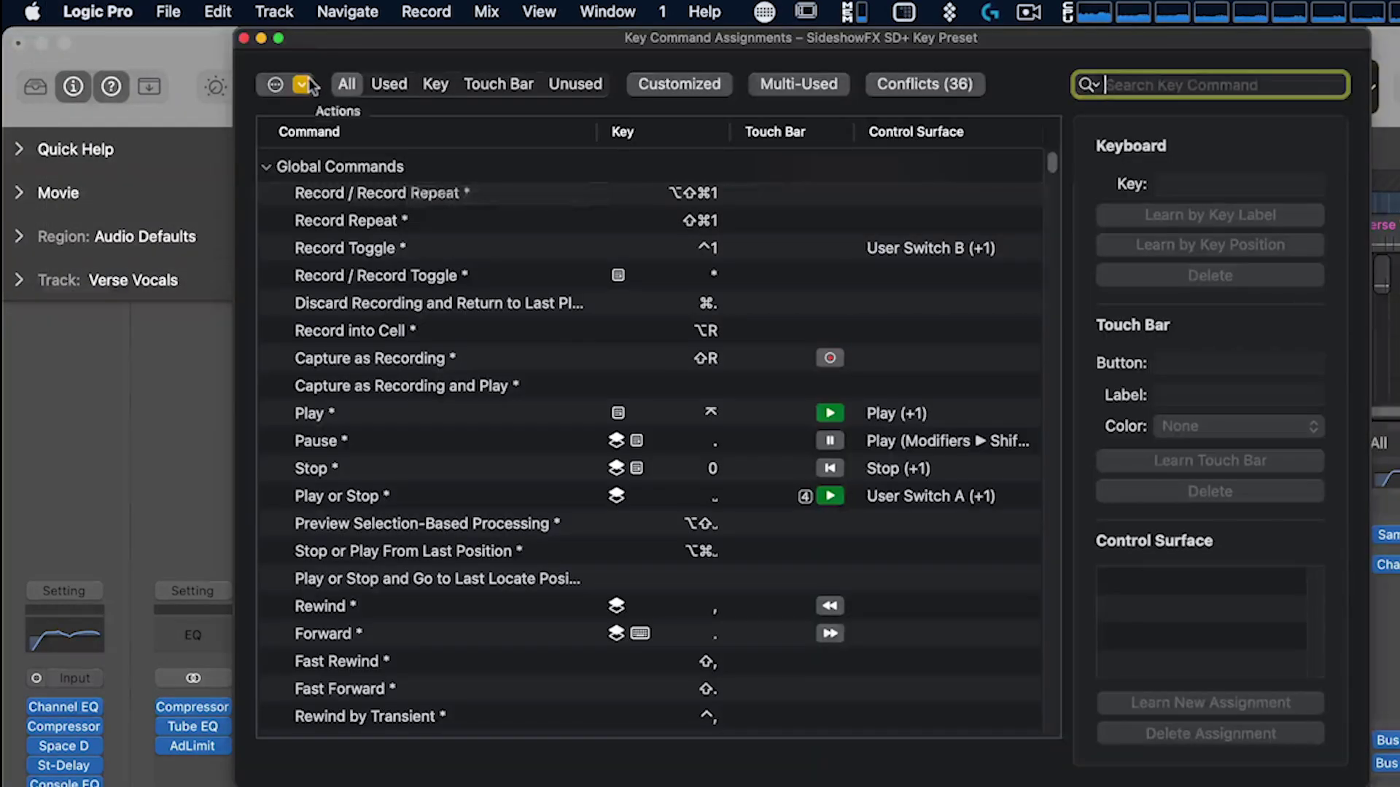
pyautogui.click(302, 86)
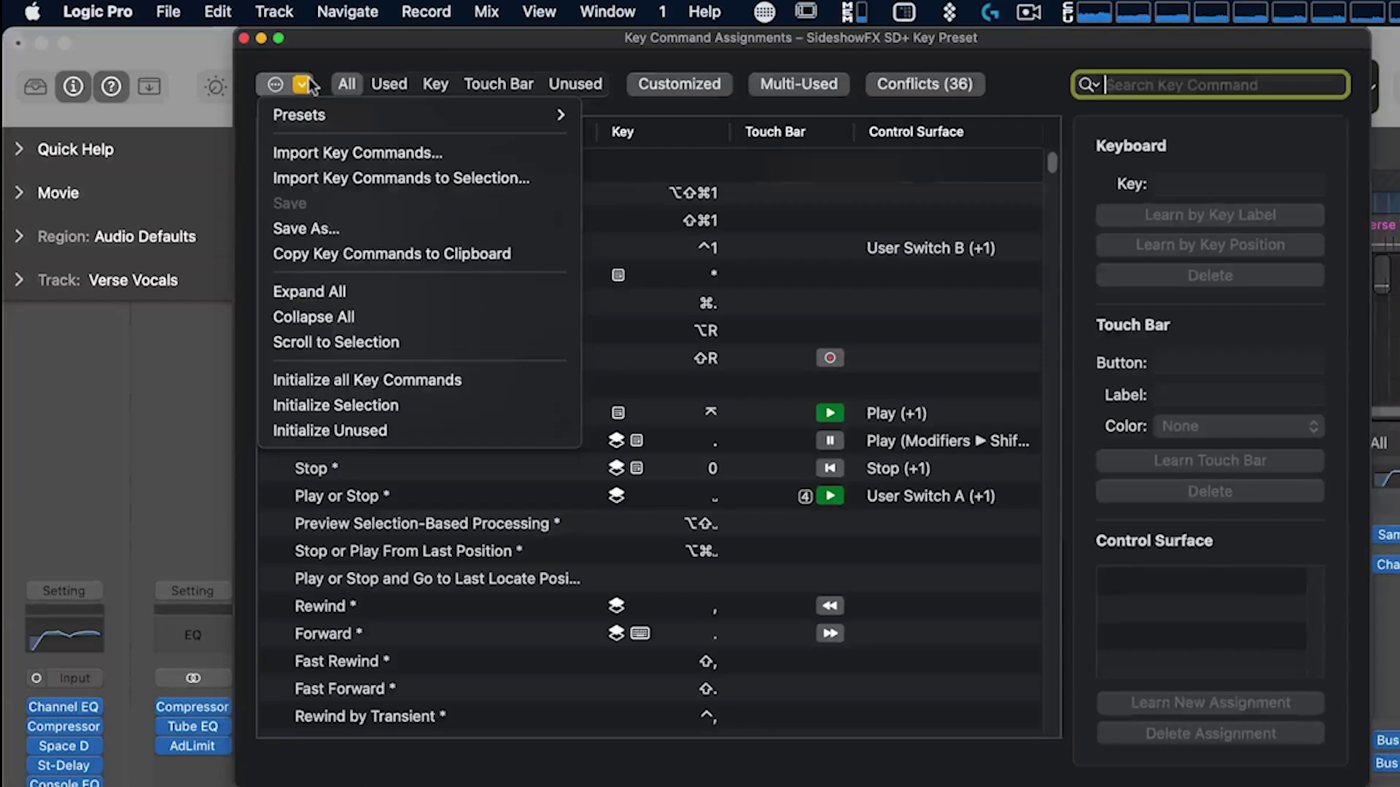
pyautogui.click(329, 149)
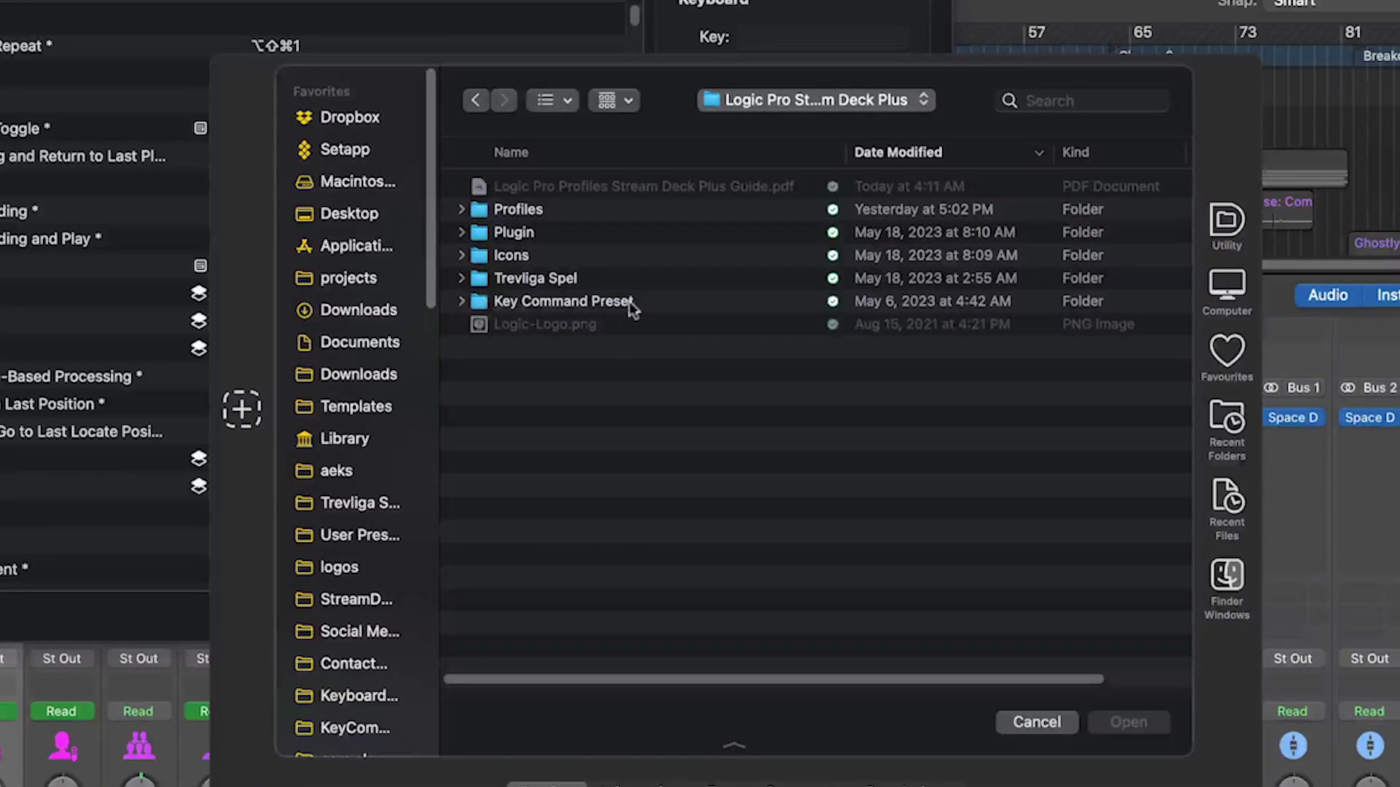
pyautogui.doubleClick(605, 303)
pyautogui.click(510, 190)
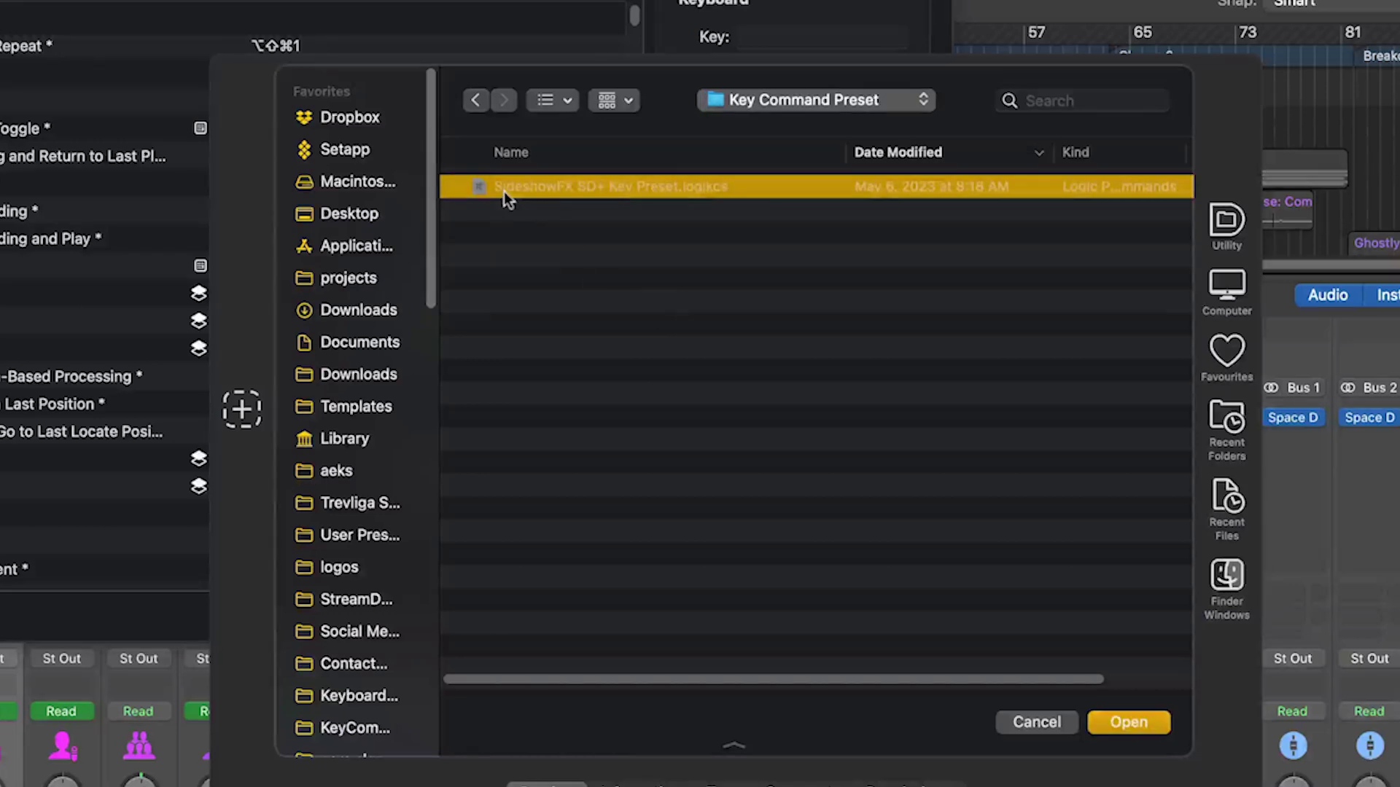
pyautogui.click(626, 234)
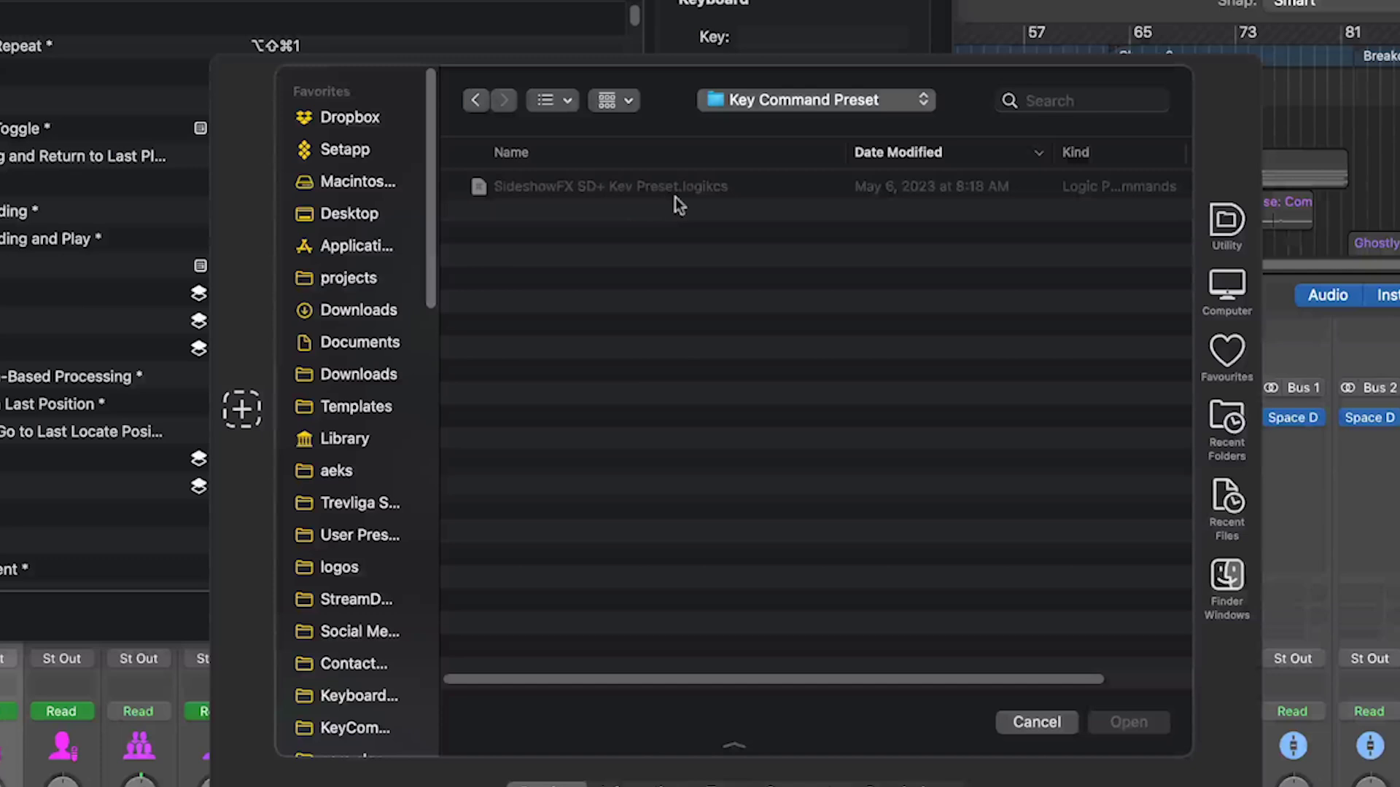
pyautogui.click(579, 190)
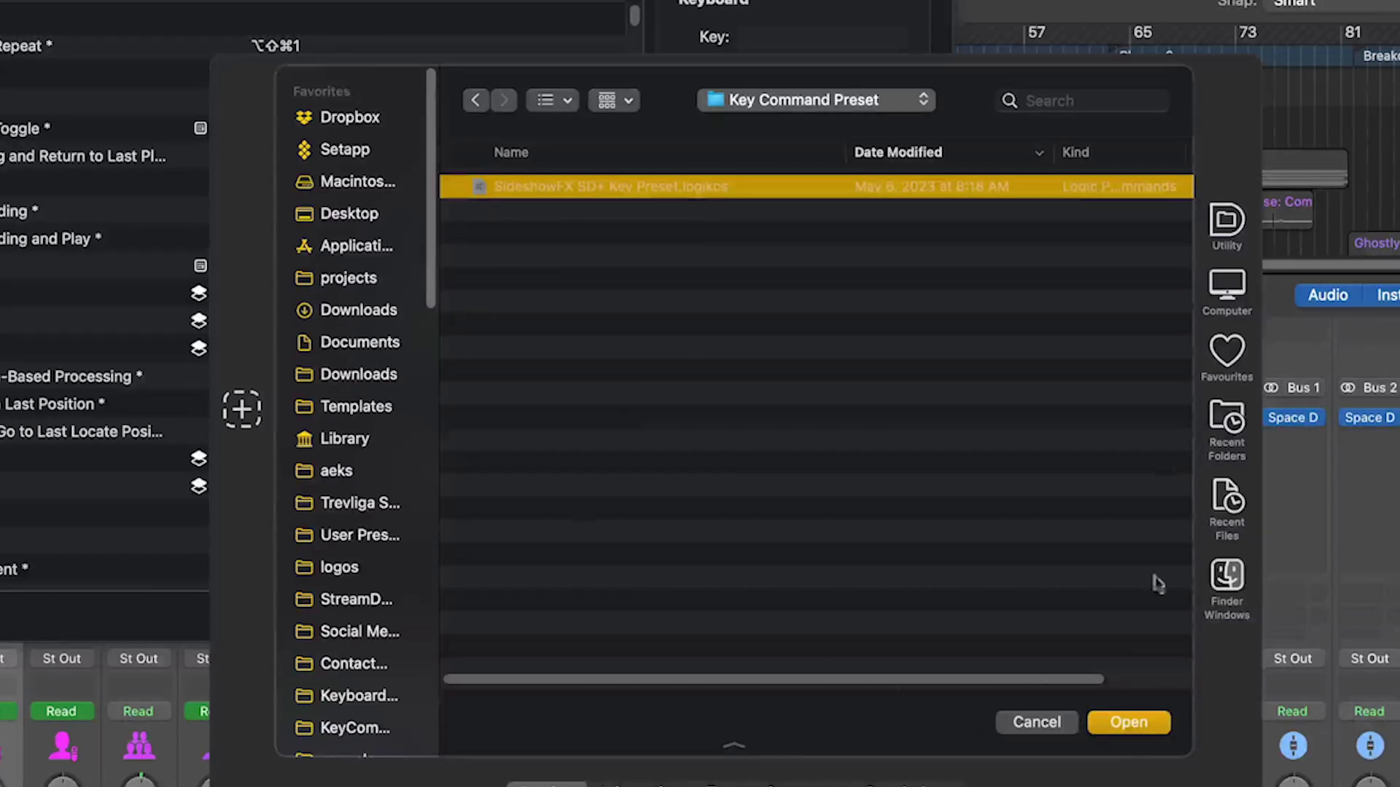
pyautogui.click(1037, 722)
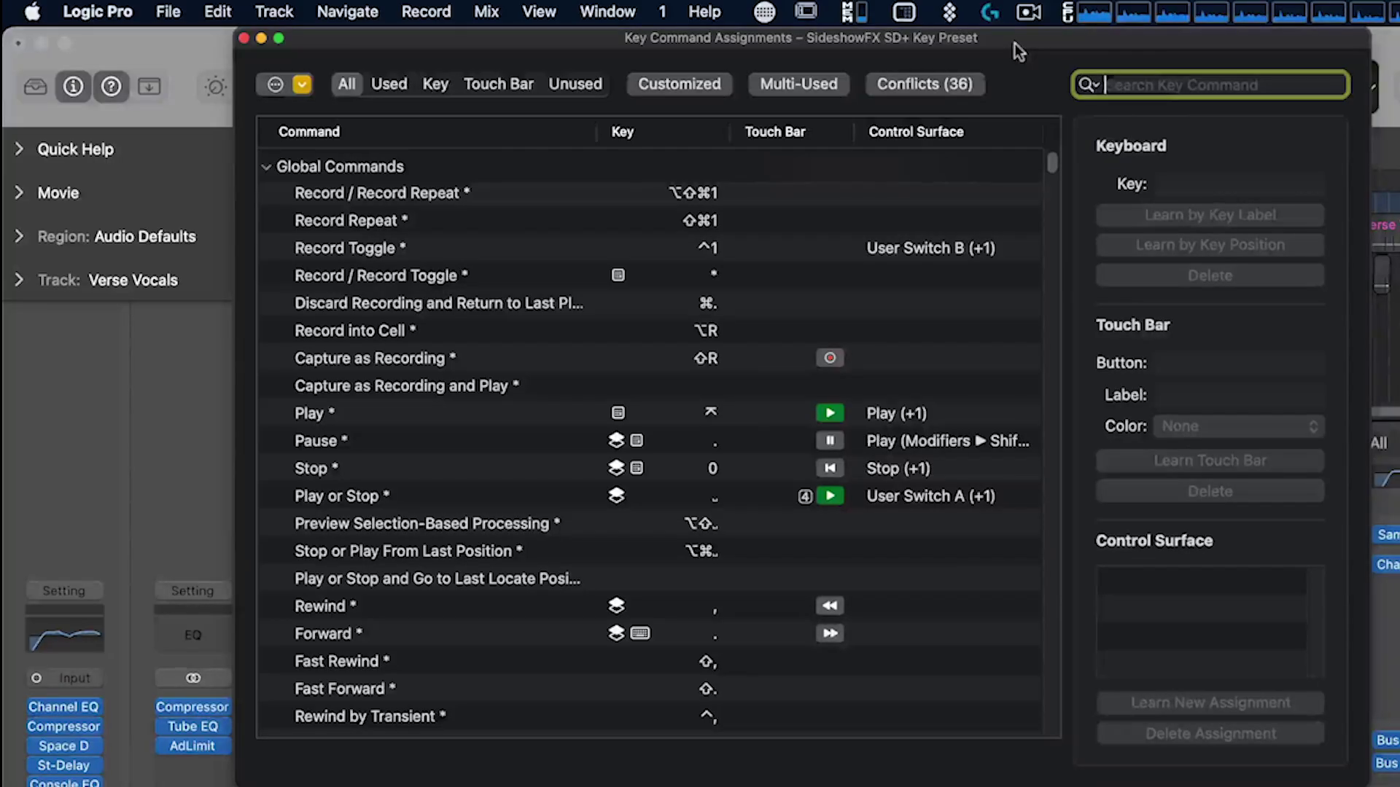
# Close the key command assignments window and return to the Logic Pro menu.
pyautogui.click(244, 38)
pyautogui.click(116, 12)
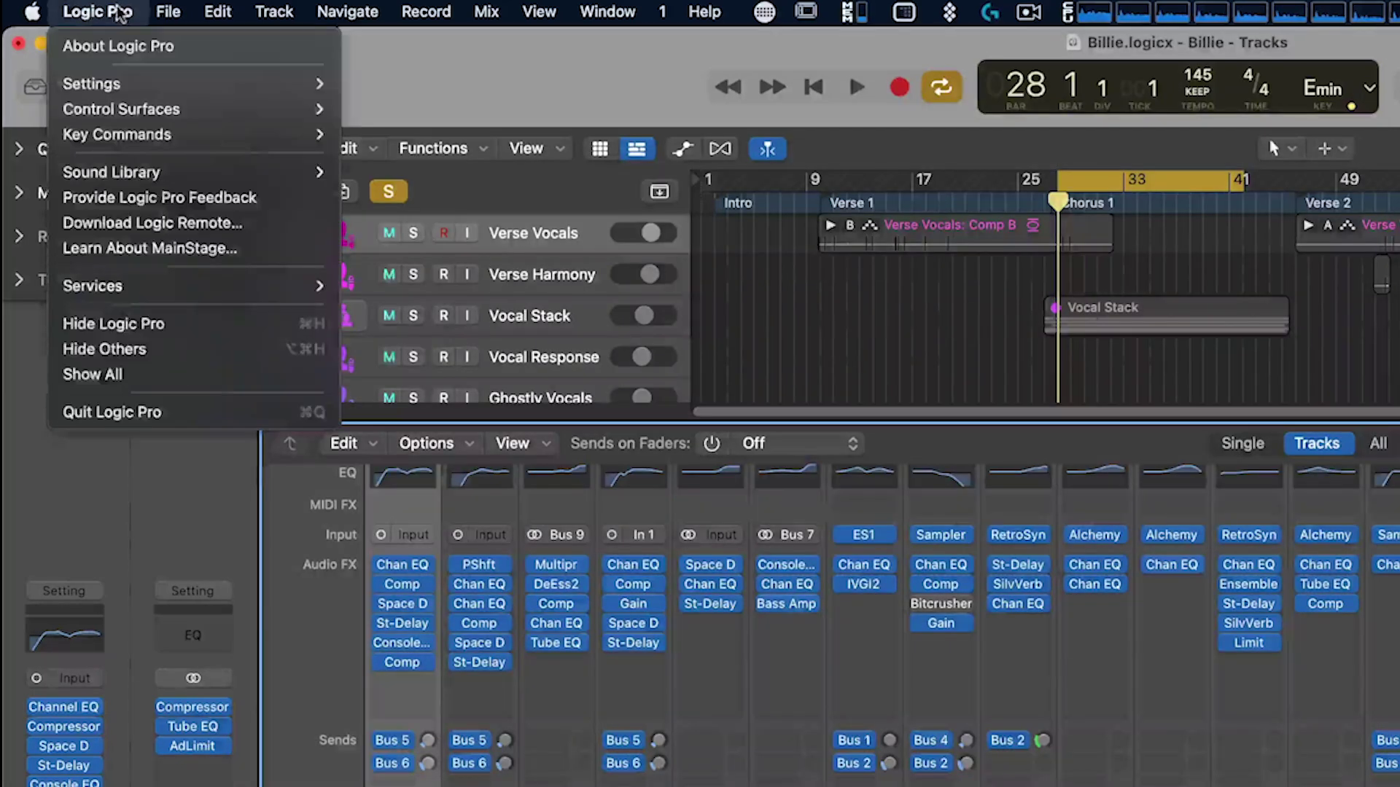
pyautogui.moveTo(172, 135)
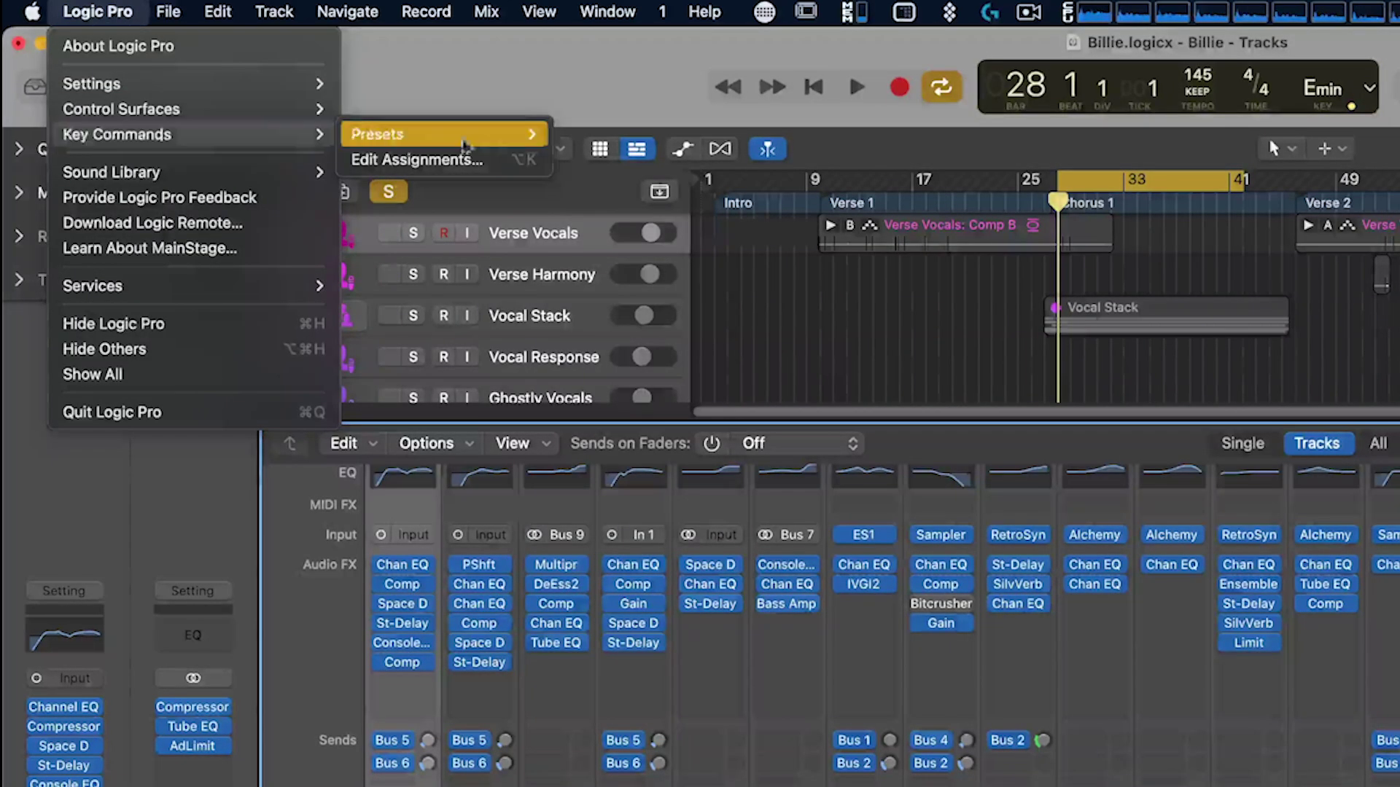
pyautogui.moveTo(487, 140)
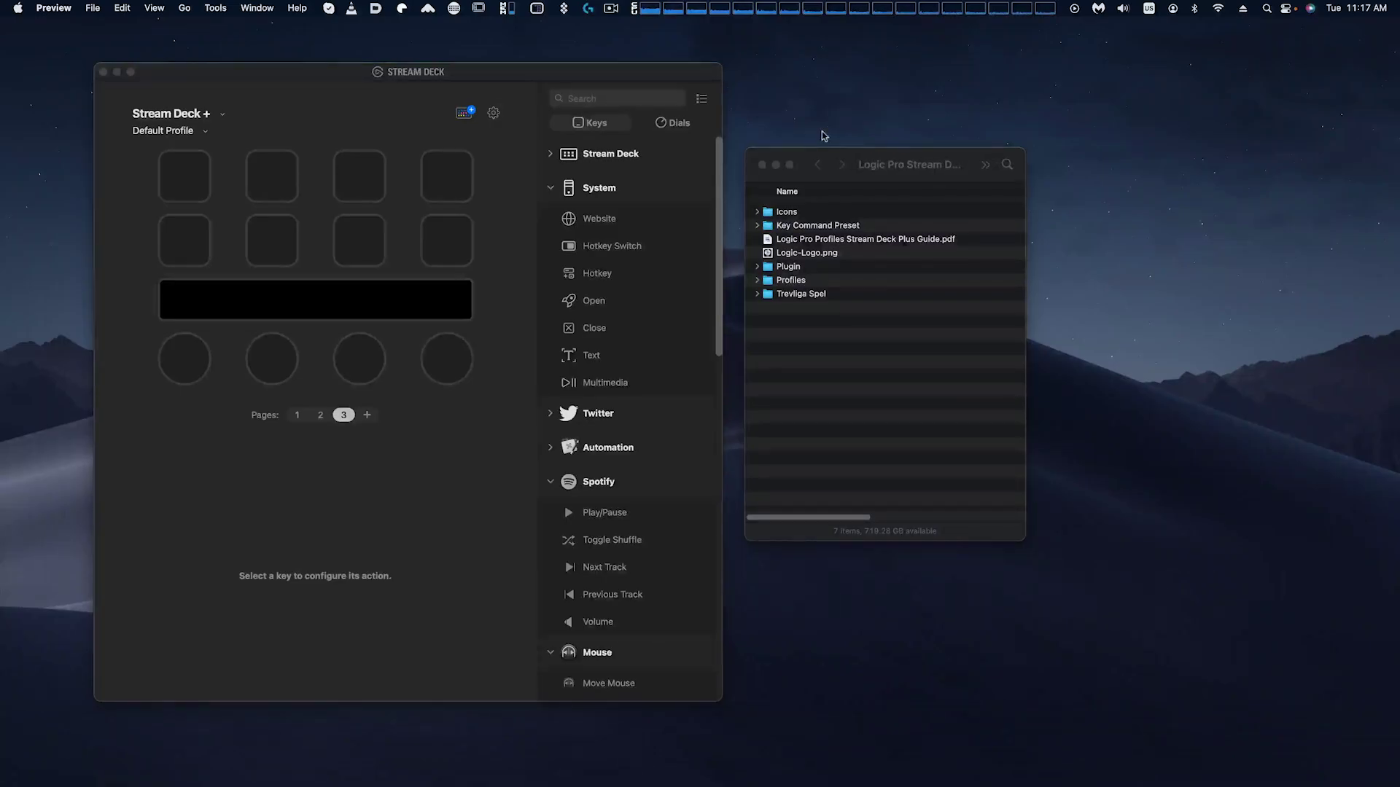
# Launch Audio MIDI Setup from the Alfred launcher by searching 'aud'.
pyautogui.hotkey('alt', 'space')
pyautogui.write('aud')
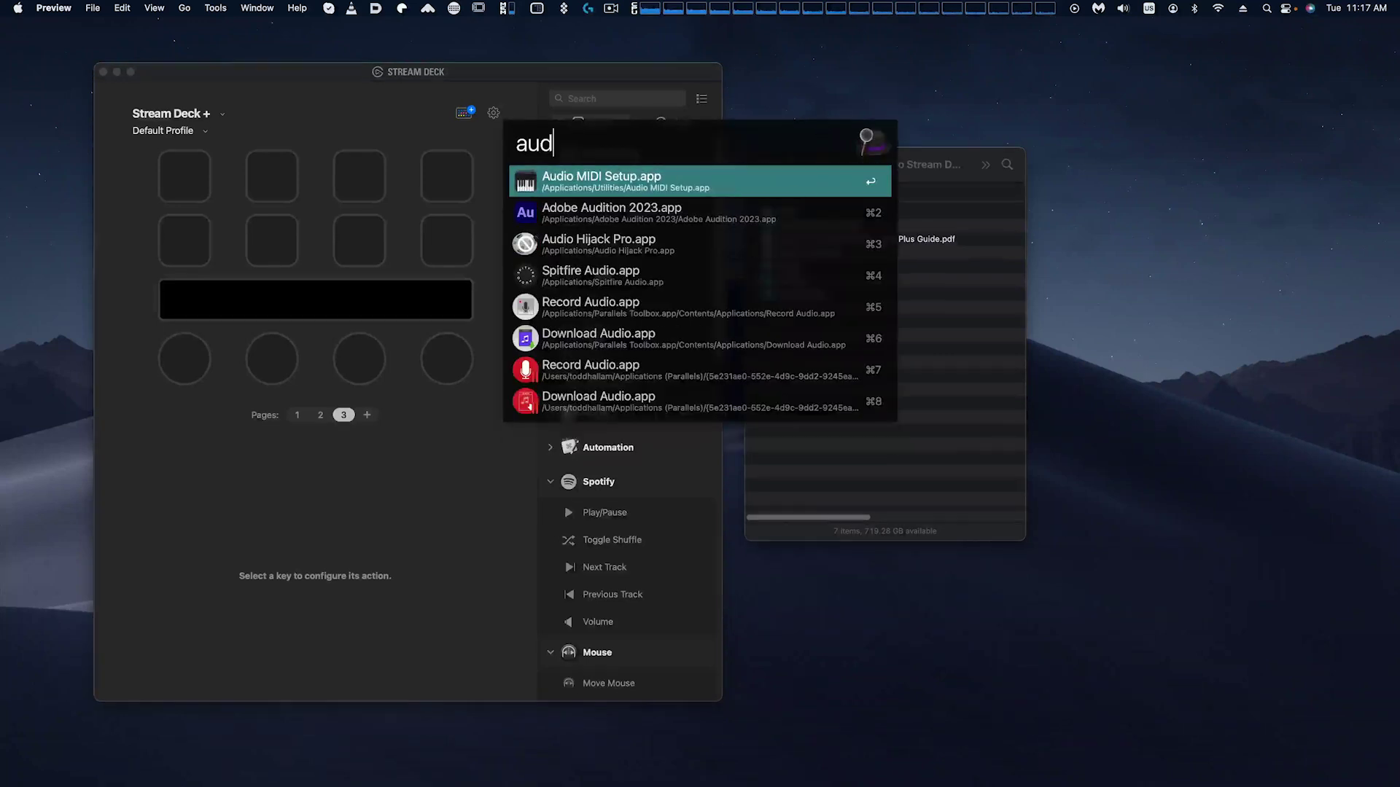
pyautogui.press('Return')
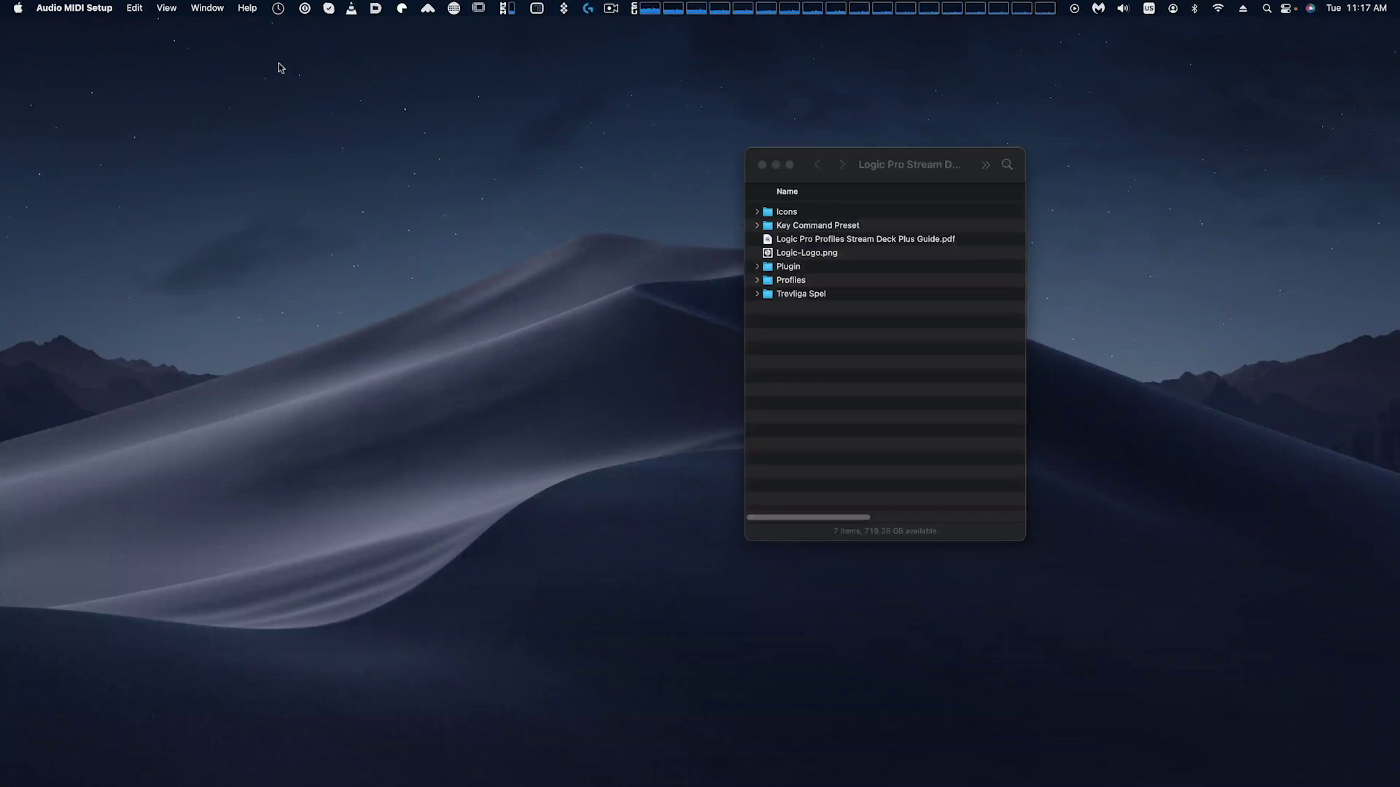
# Show the MIDI Studio window and open the IAC Driver's properties.
pyautogui.click(199, 8)
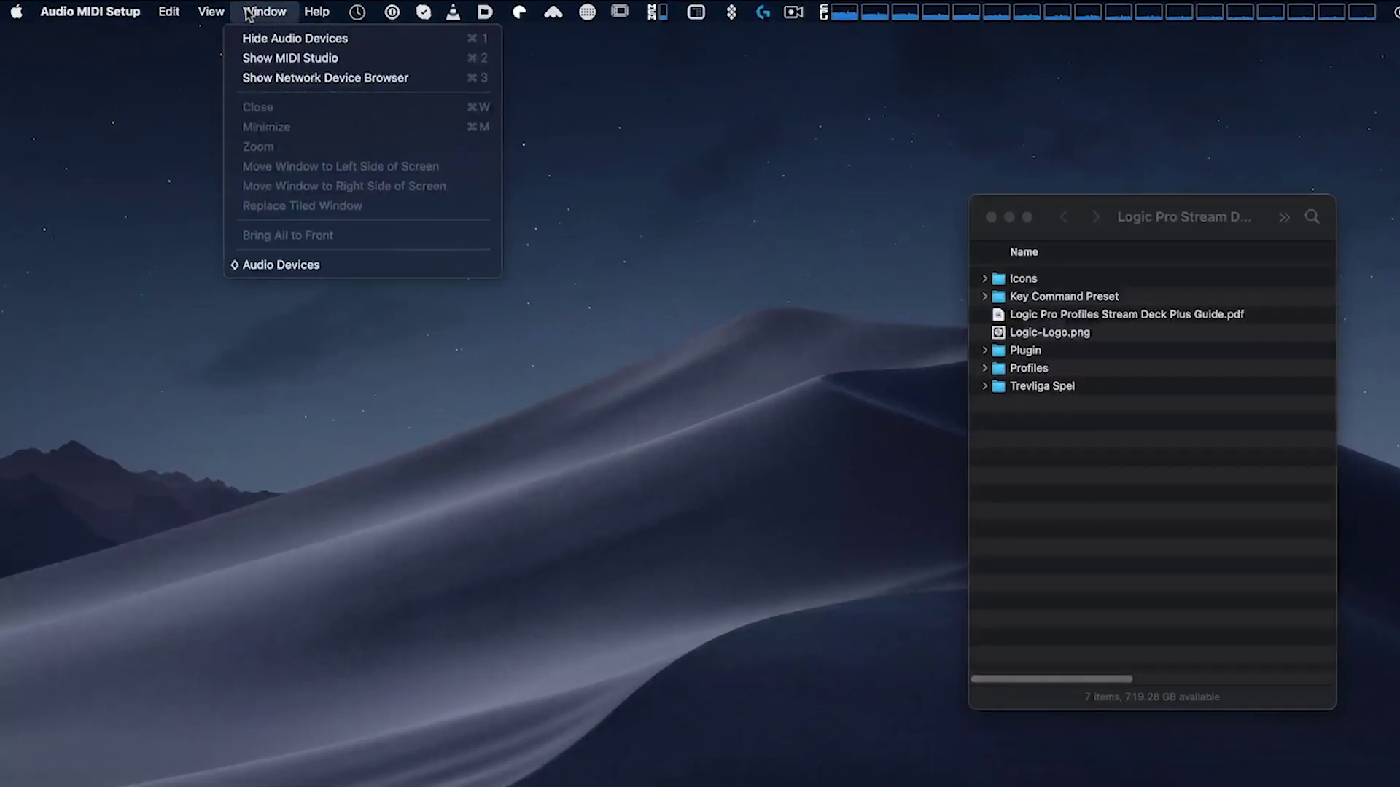
pyautogui.click(263, 58)
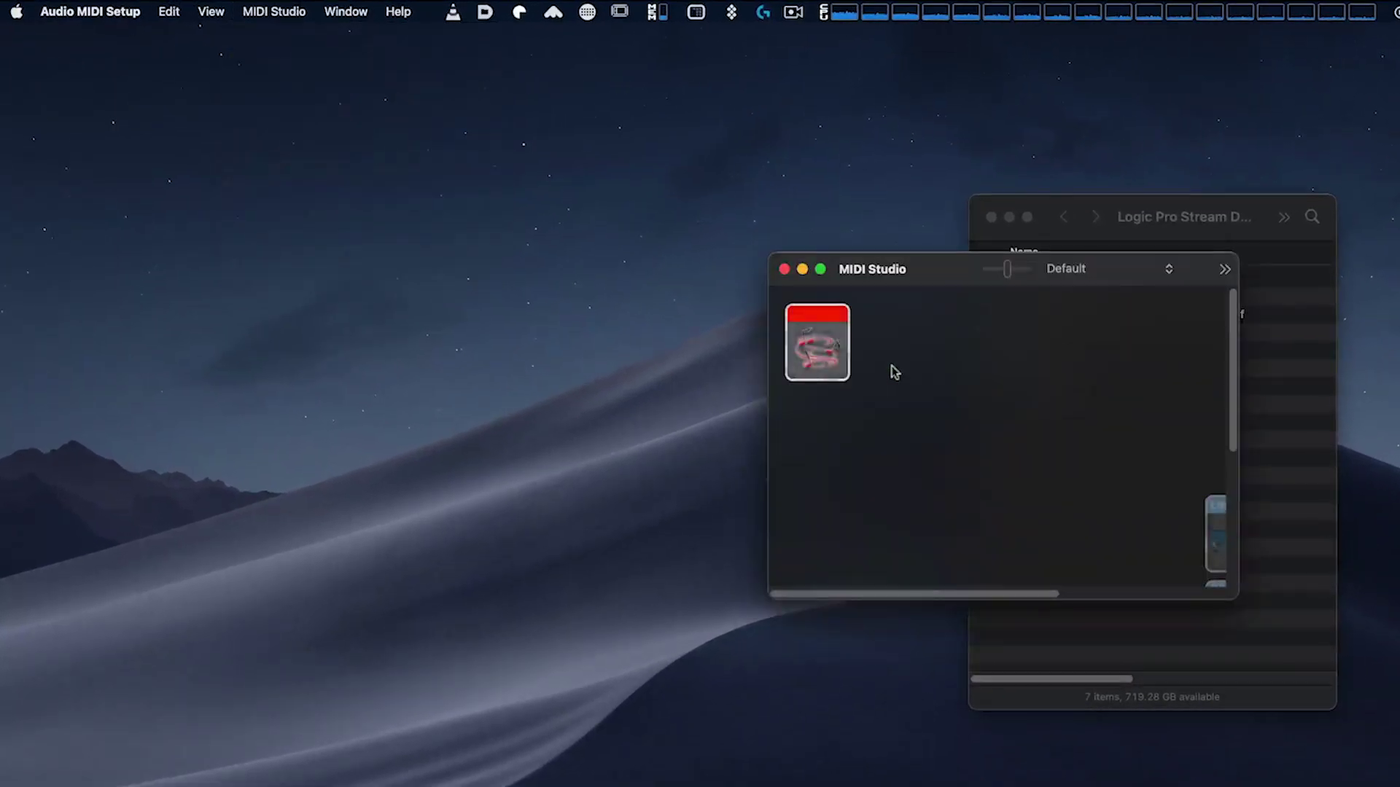
pyautogui.moveTo(950, 286); pyautogui.dragTo(650, 166)
pyautogui.click(527, 242)
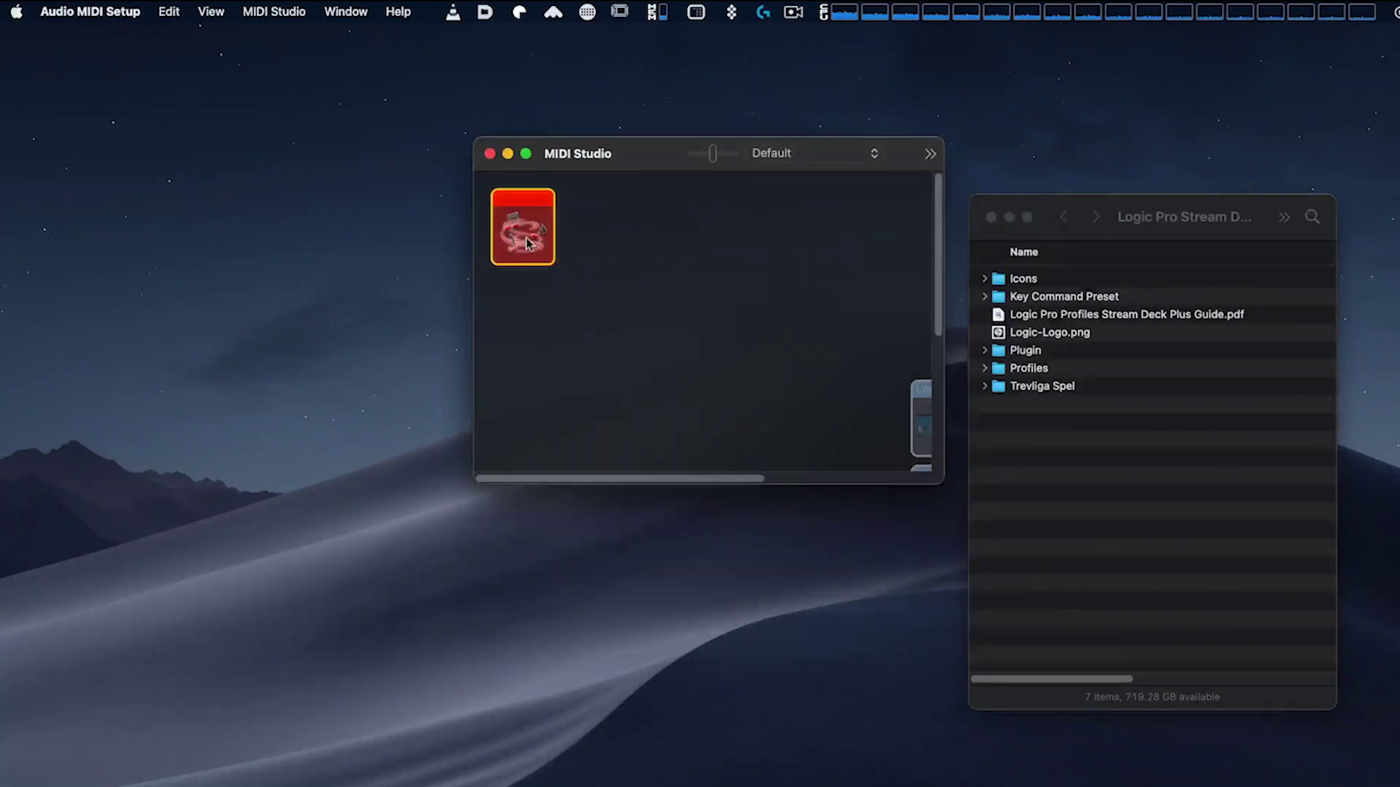
pyautogui.doubleClick(526, 238)
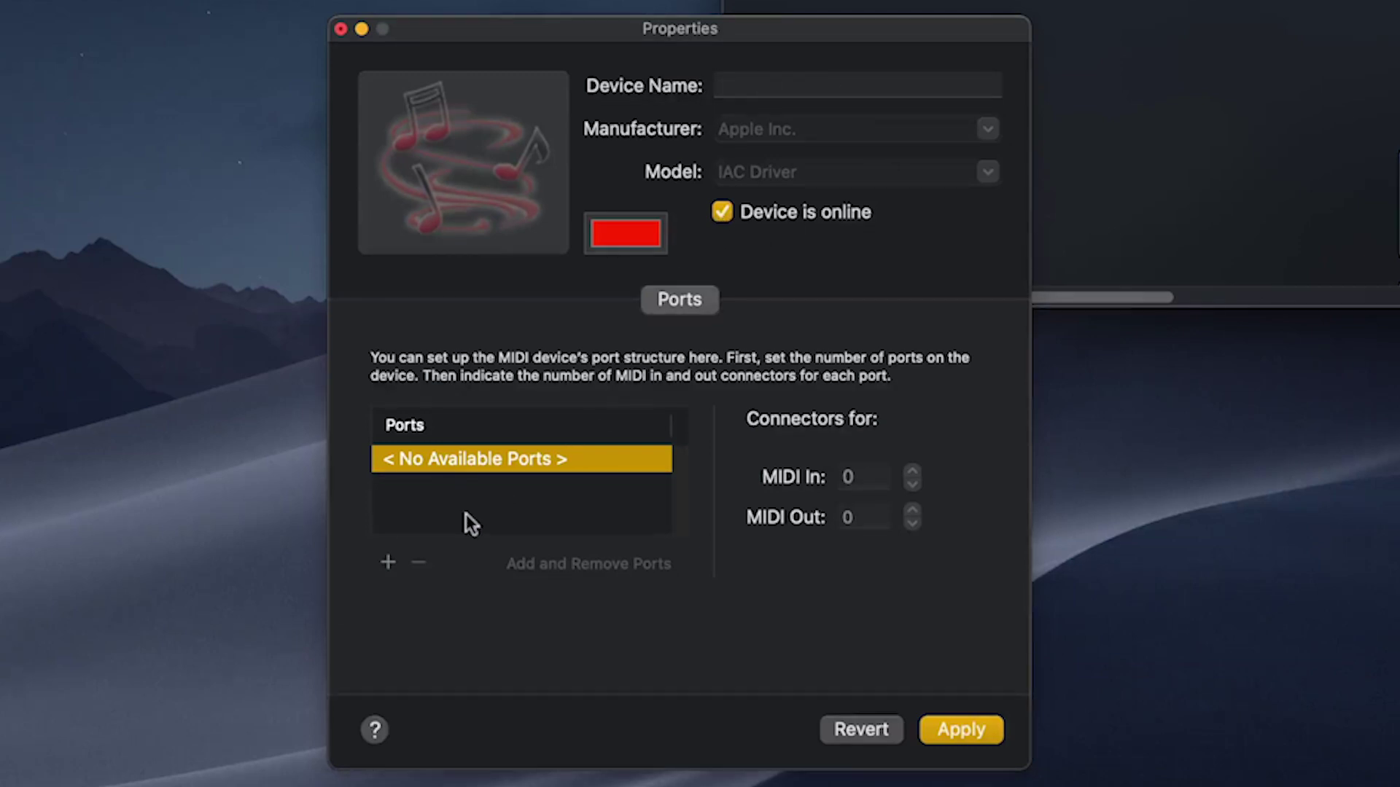
# Rename the IAC Driver's first port to Mackie2Daw.
pyautogui.click(459, 458)
pyautogui.doubleClick(459, 459)
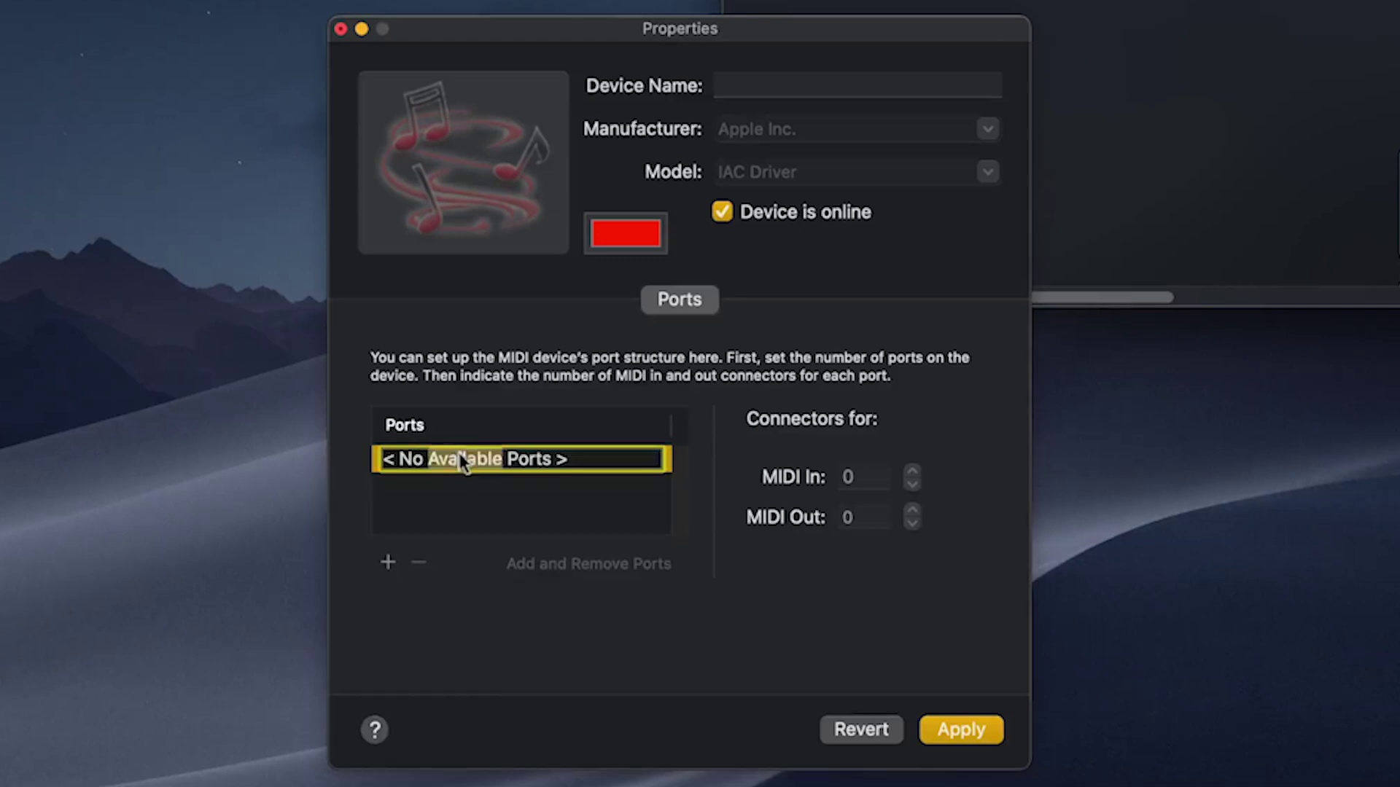
pyautogui.moveTo(578, 455); pyautogui.dragTo(353, 456)
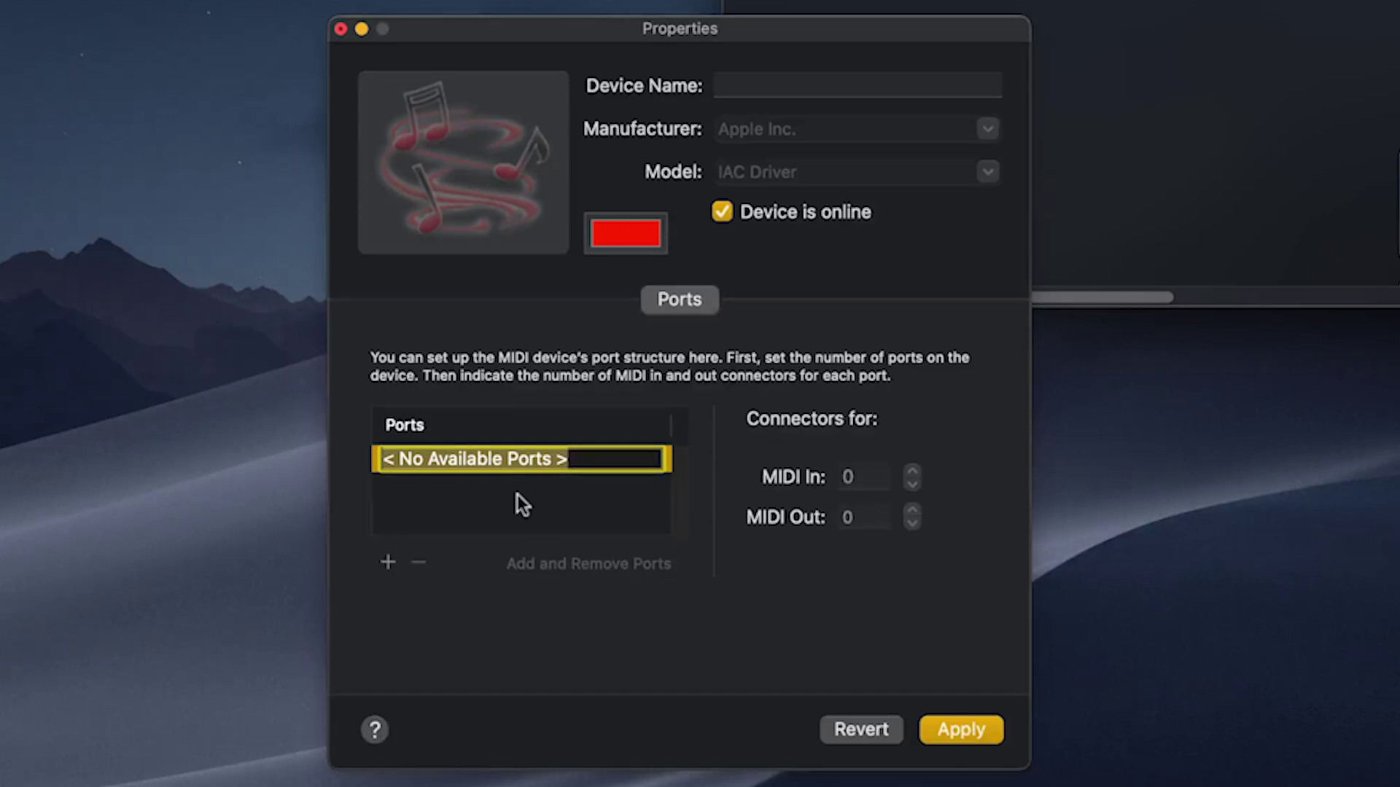
pyautogui.write('M')
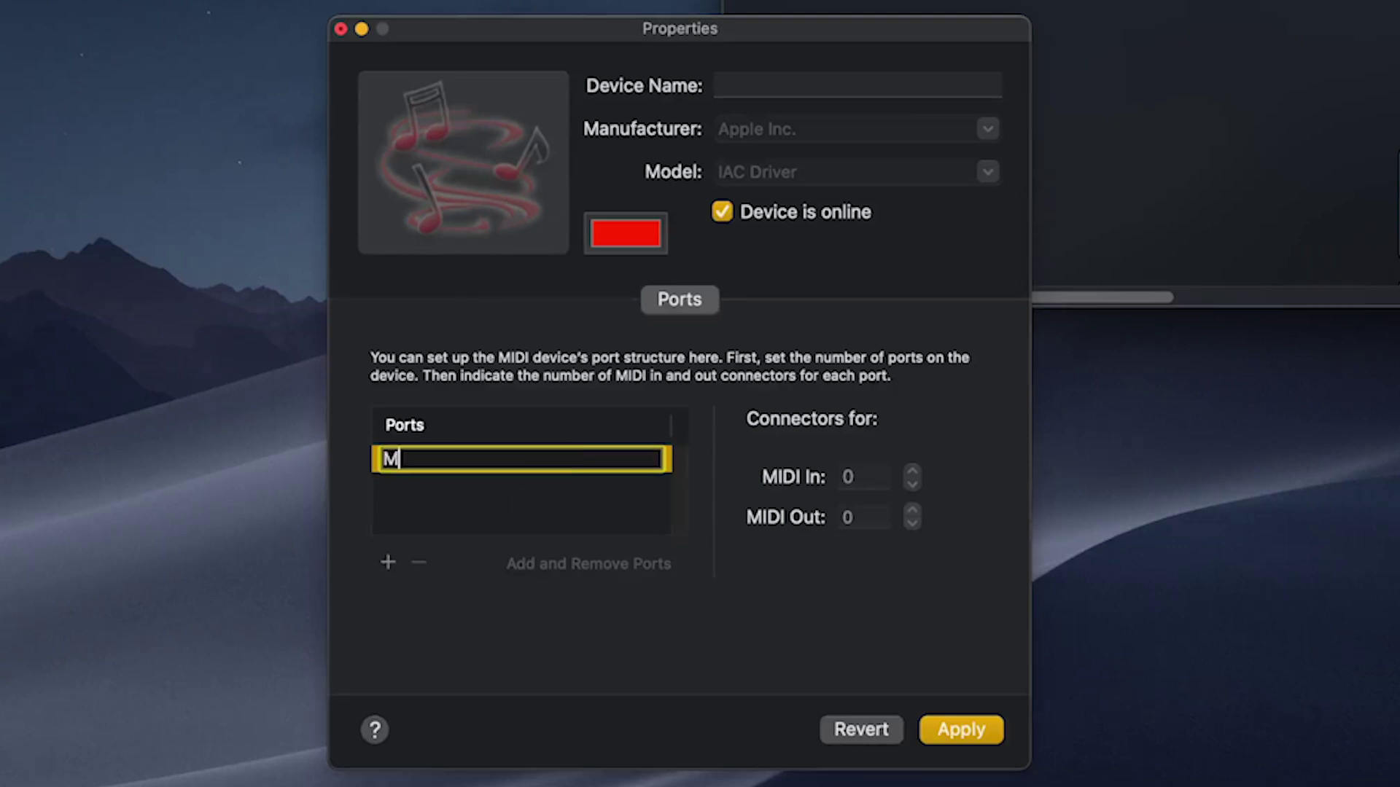
pyautogui.write('ackie2')
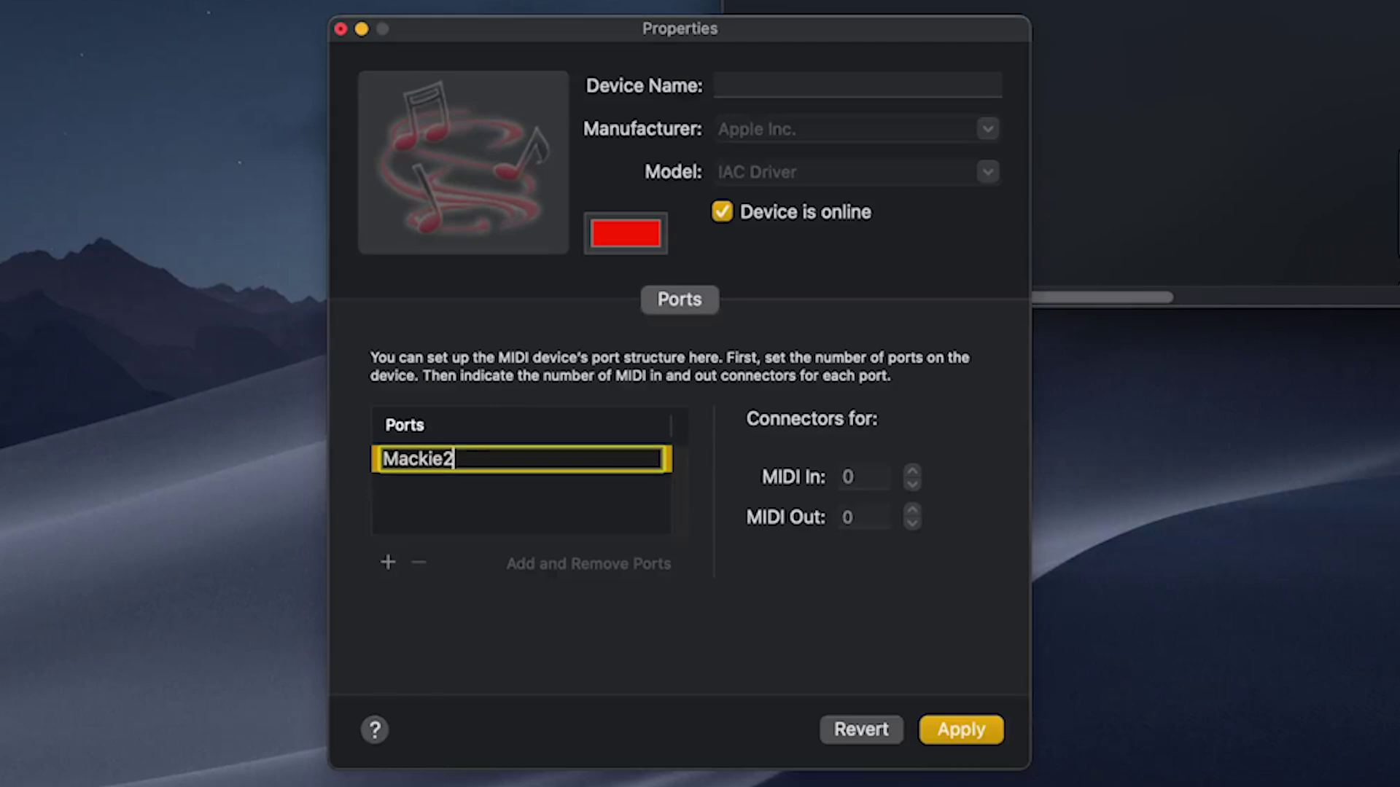
pyautogui.write('Daw')
pyautogui.press('Return')
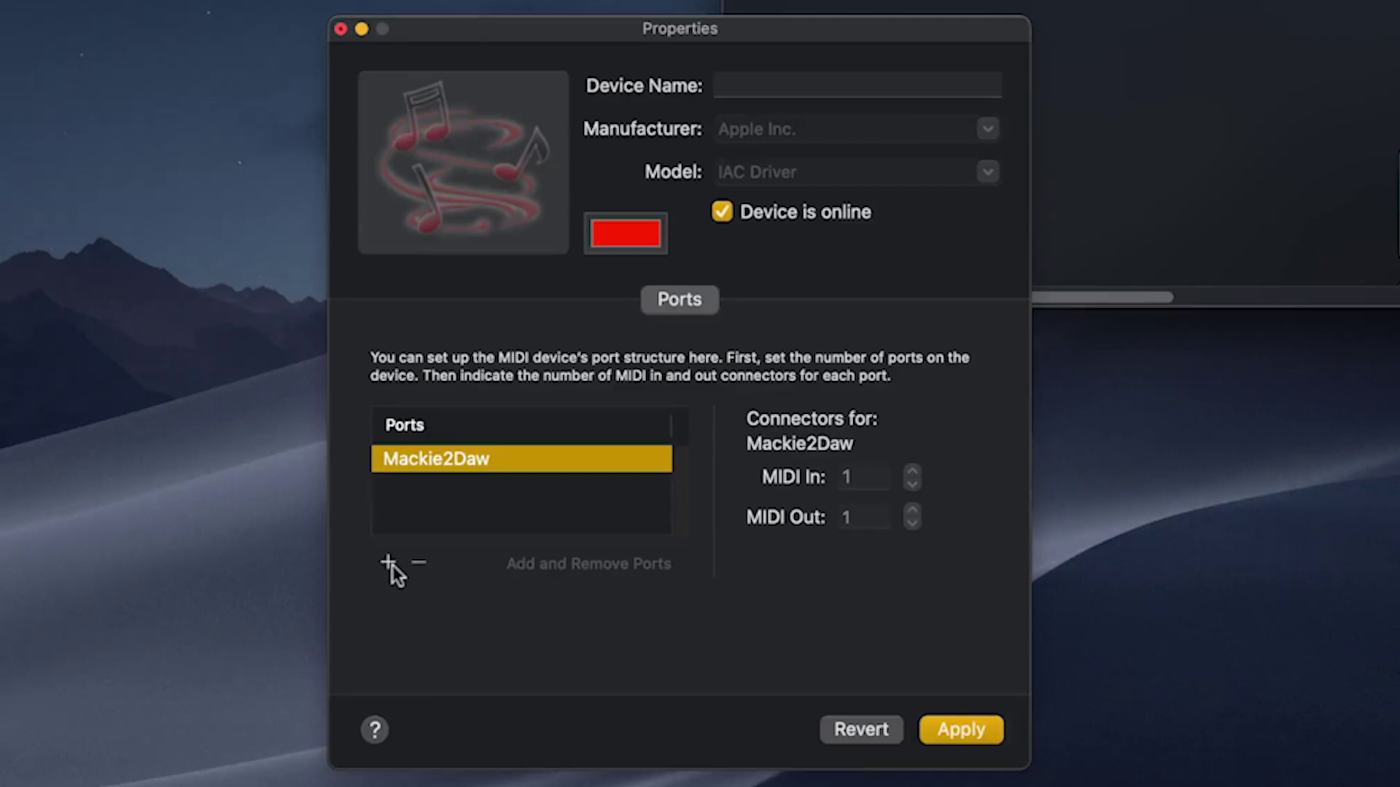
# Add a second port named Daw2Mackie and apply the port changes.
pyautogui.click(389, 563)
pyautogui.doubleClick(435, 481)
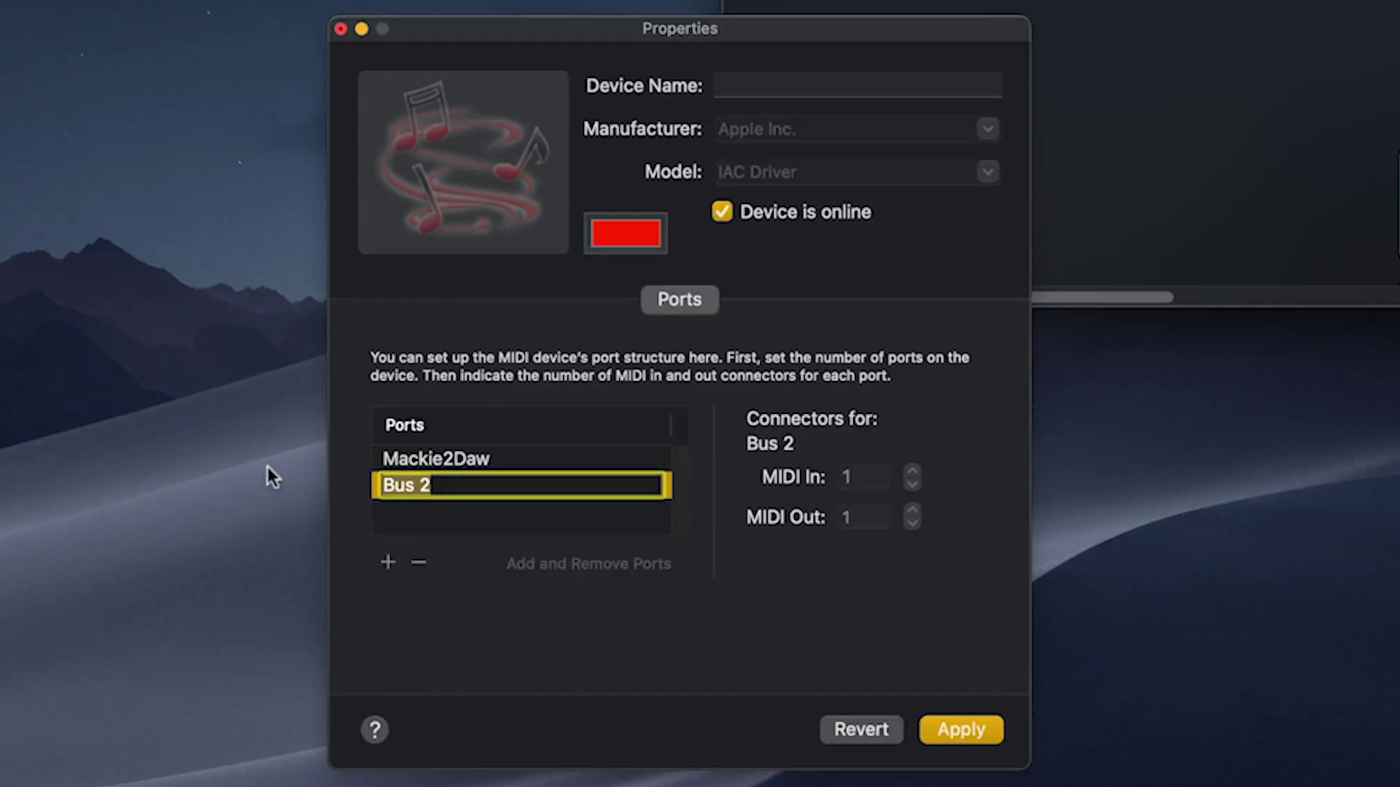
pyautogui.write('Daw2')
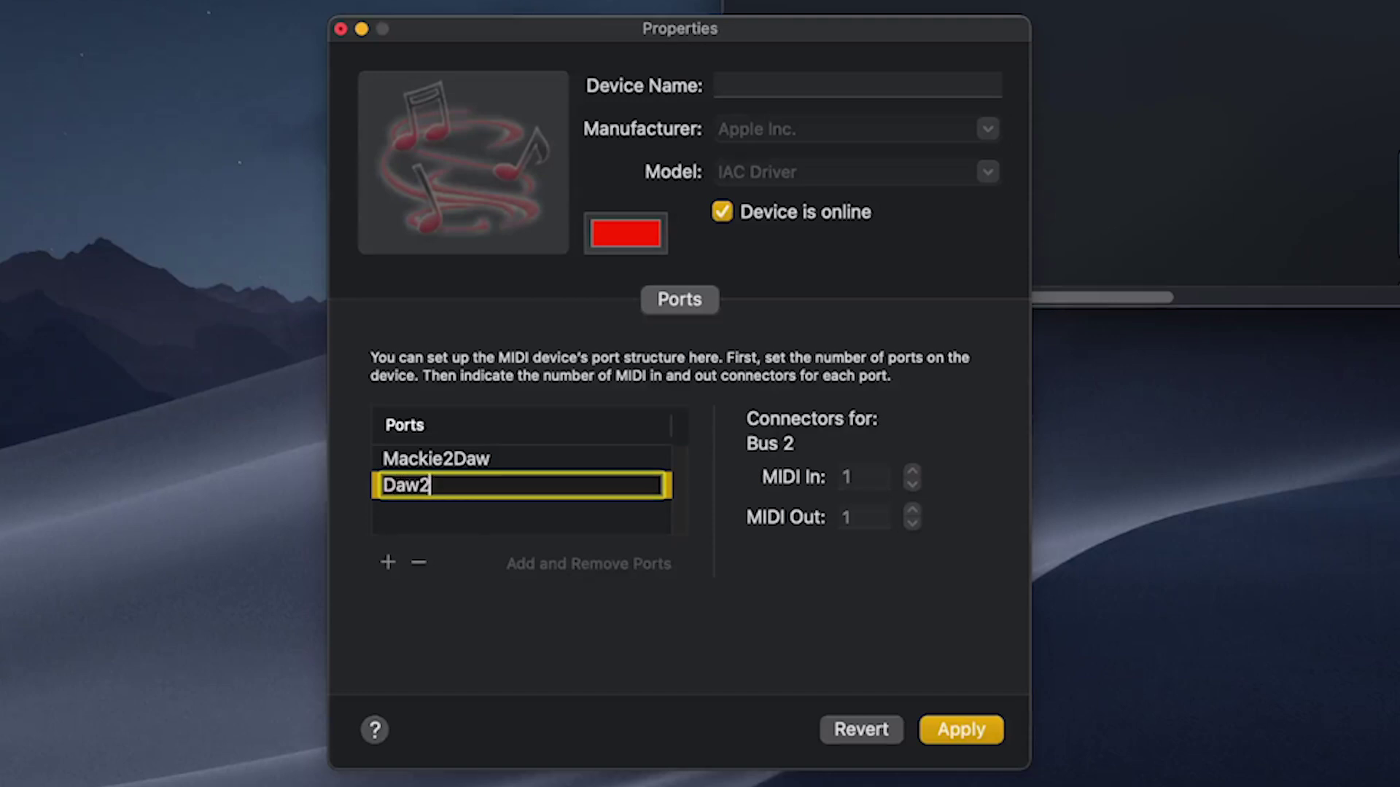
pyautogui.write('Mackie')
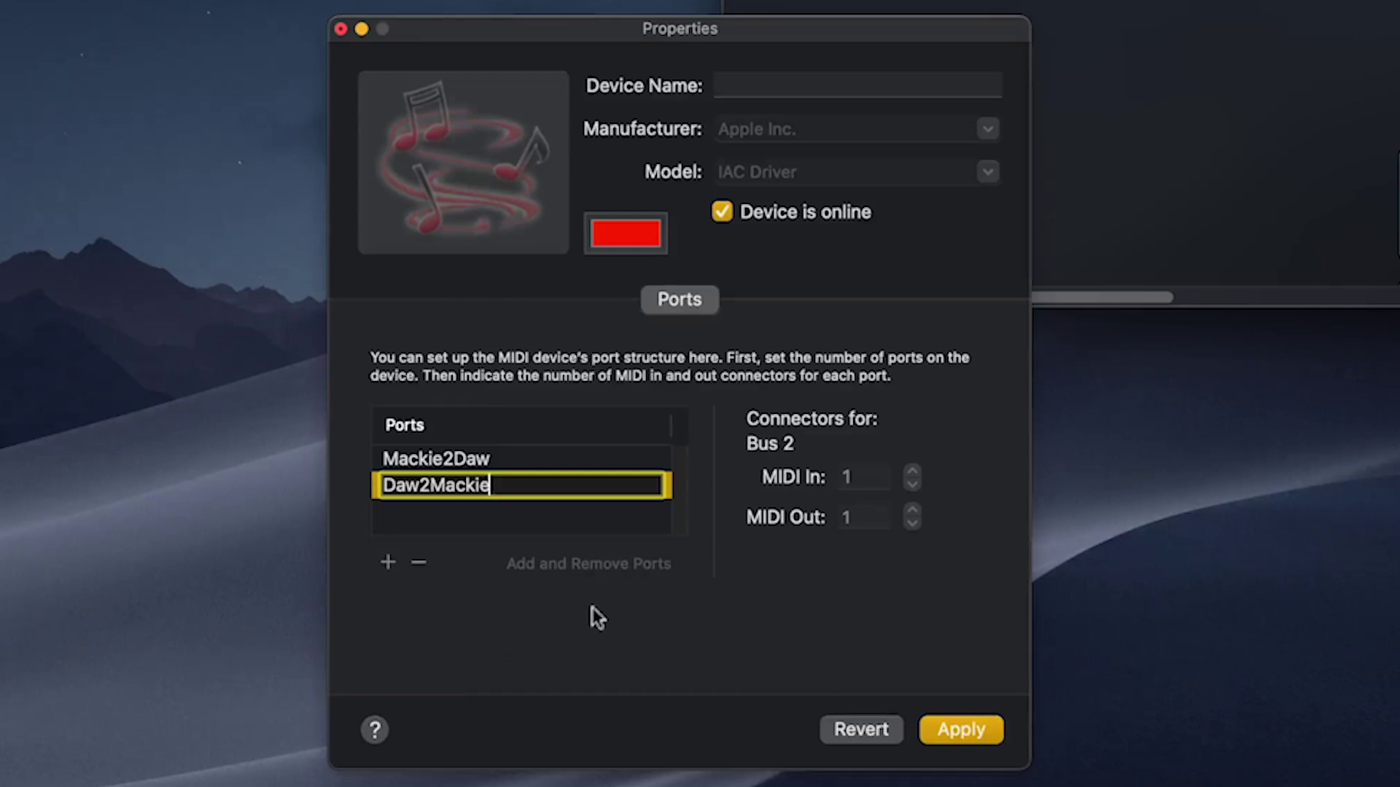
pyautogui.click(566, 522)
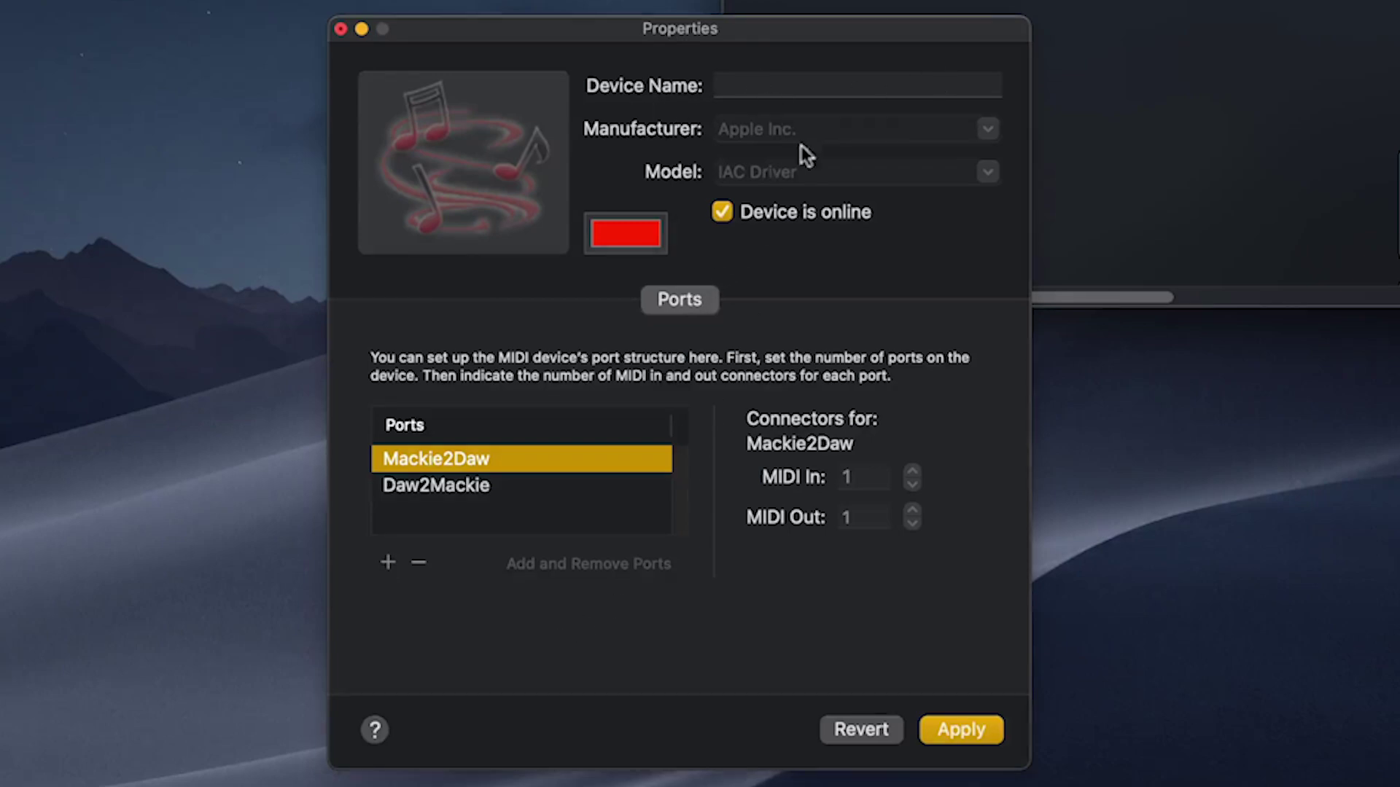
pyautogui.click(972, 728)
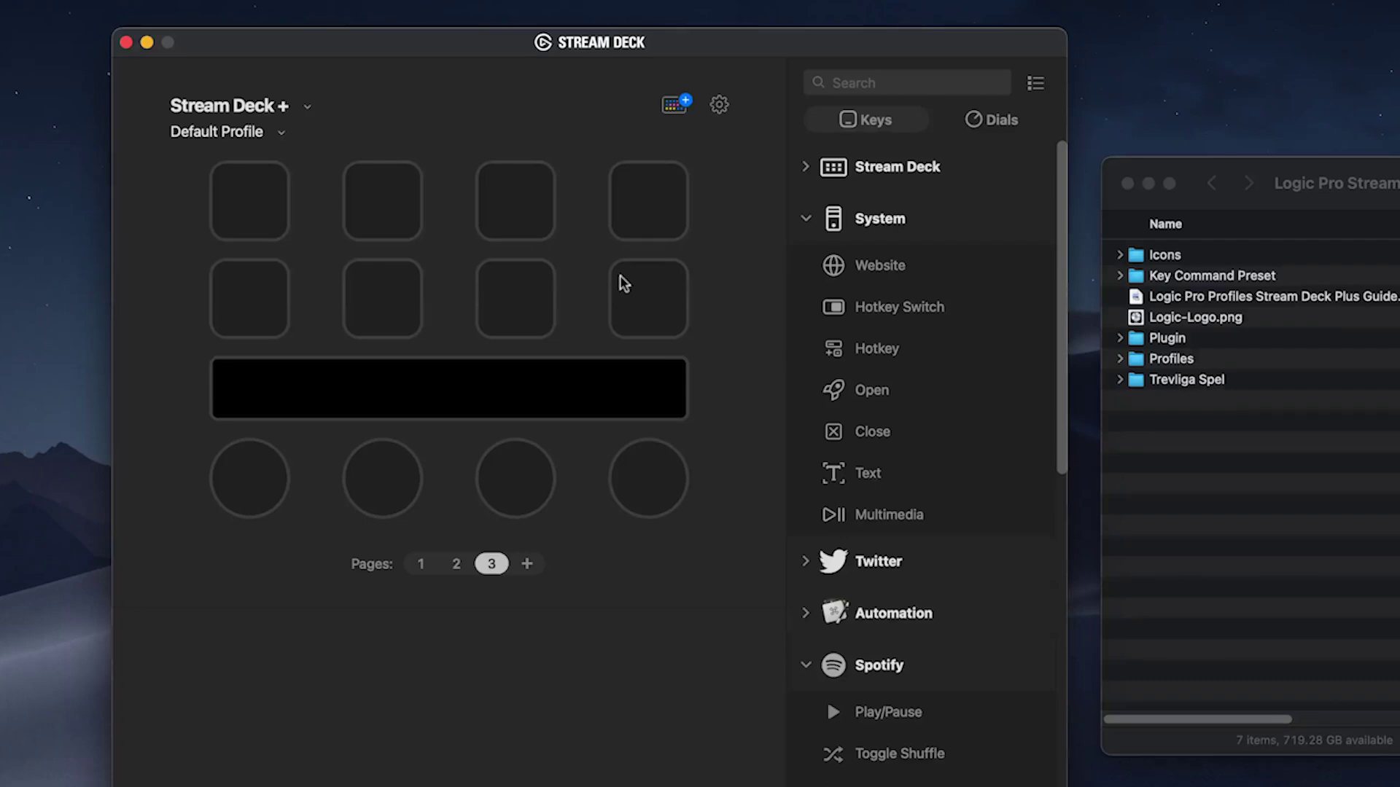
pyautogui.click(672, 107)
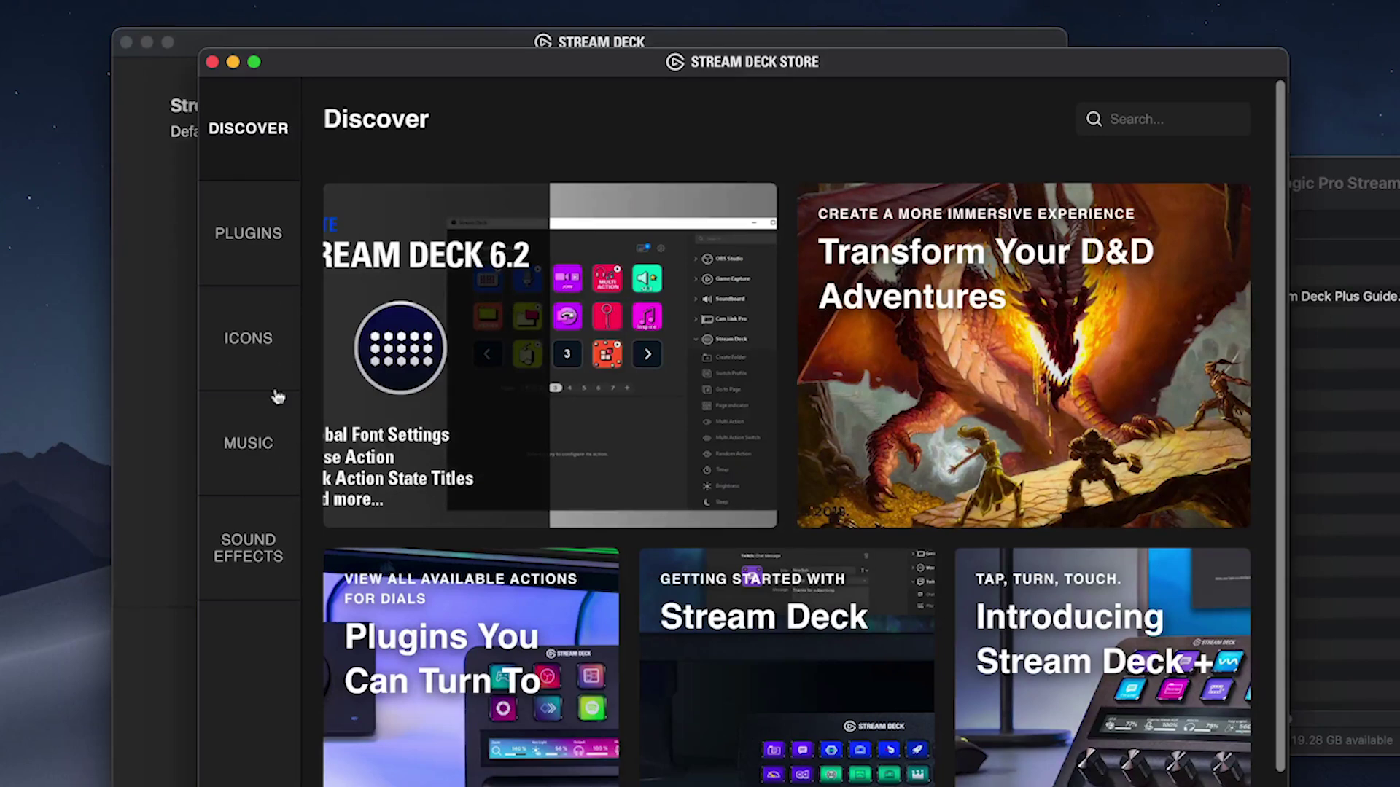
pyautogui.click(256, 275)
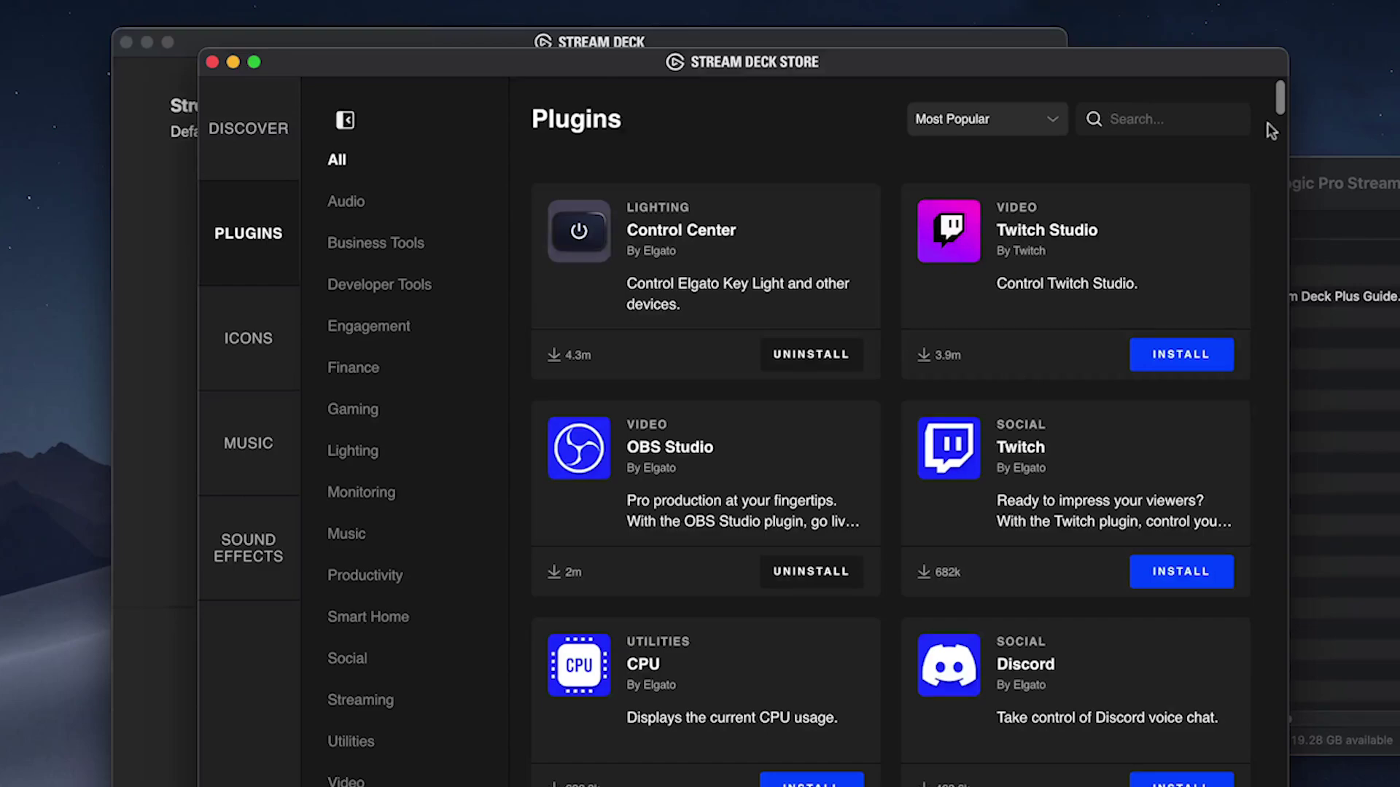
pyautogui.write('midi')
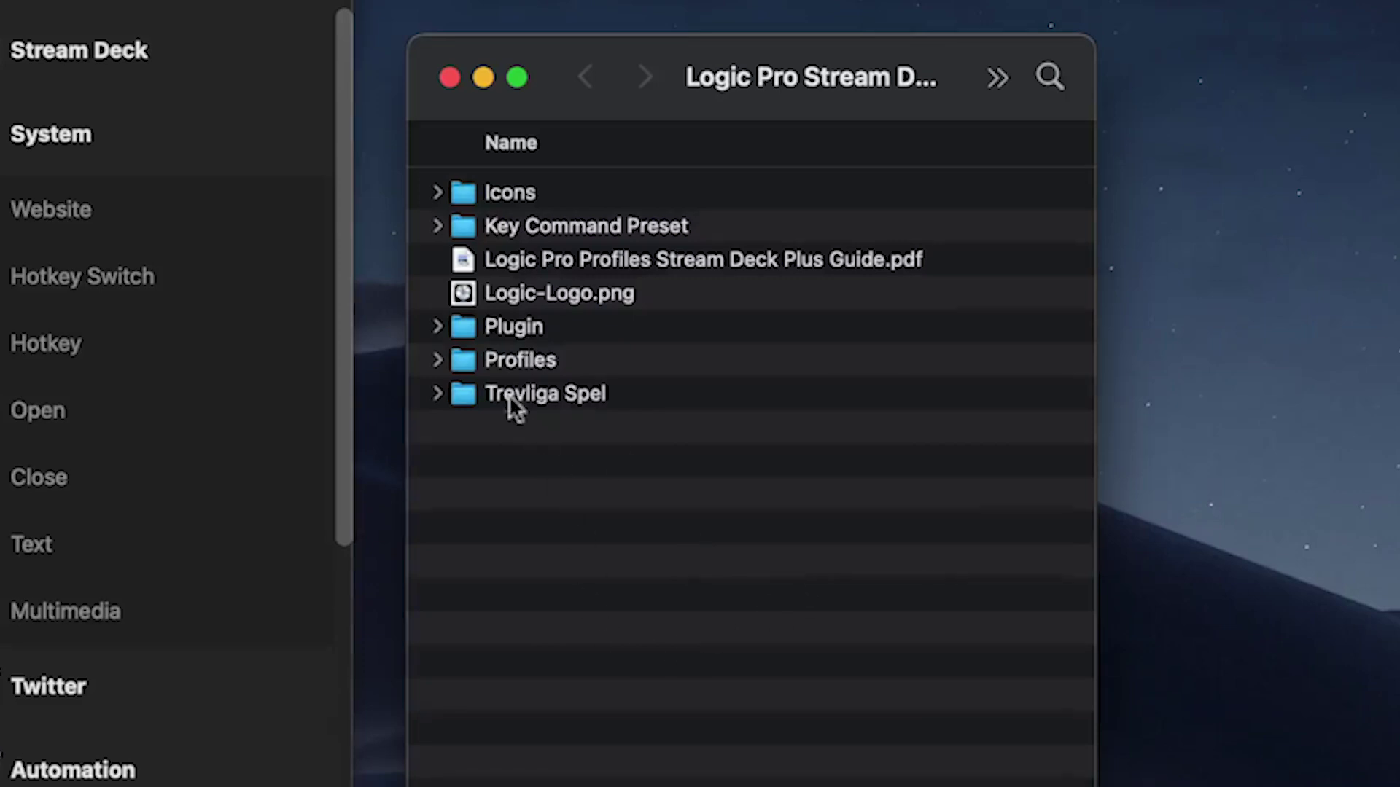
pyautogui.click(436, 327)
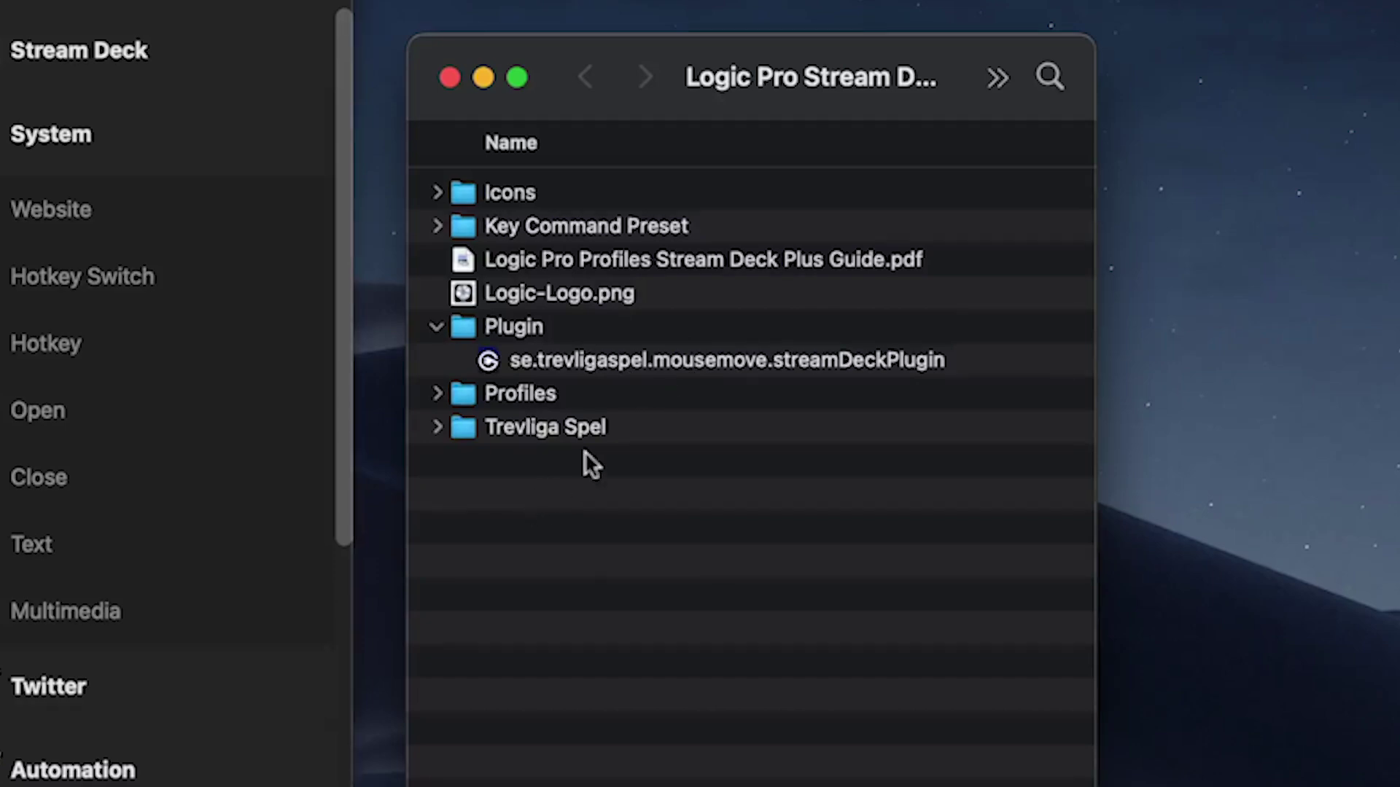
# Delete the mousemove .streamDeckPlugin file from the Plugin folder.
pyautogui.click(654, 364)
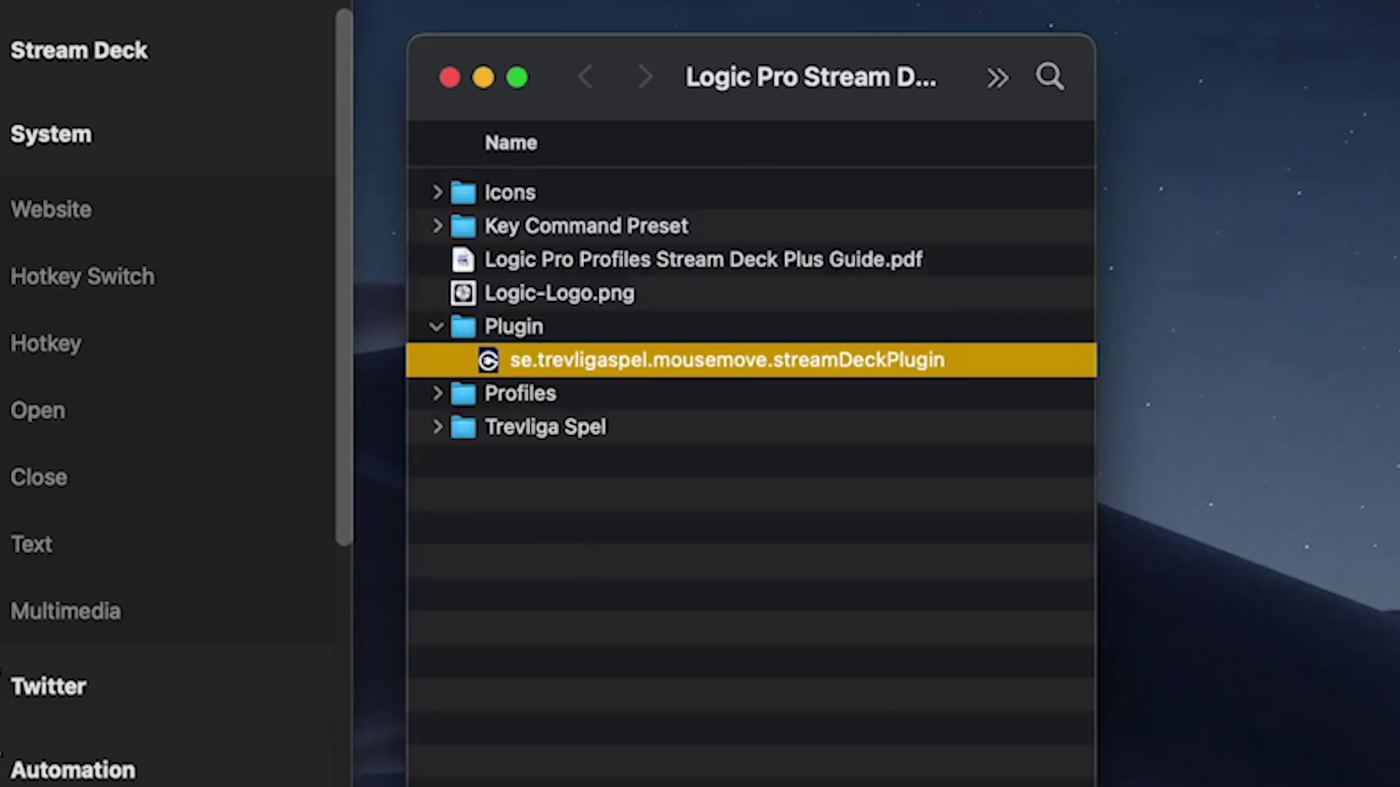
pyautogui.press('super+BackSpace')
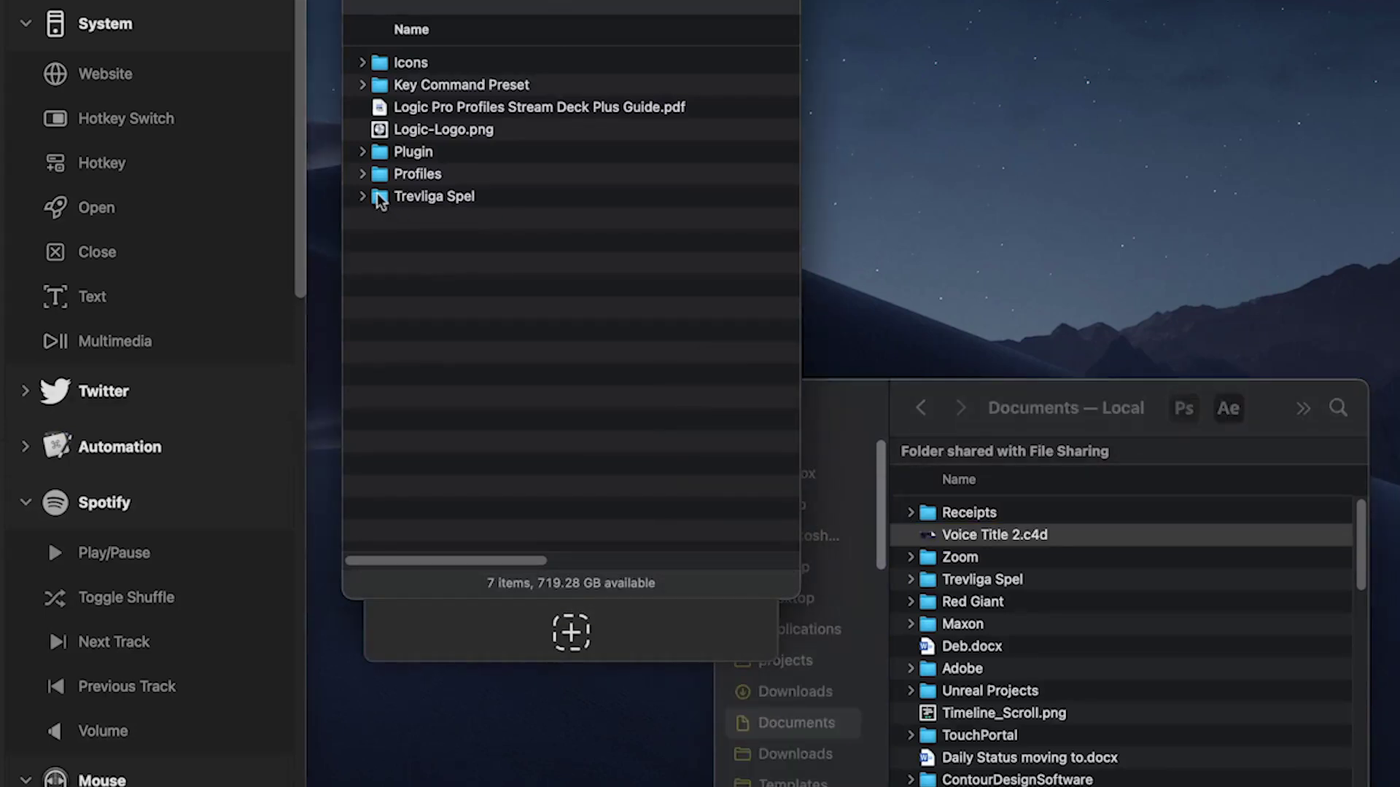
pyautogui.moveTo(377, 194); pyautogui.dragTo(464, 264)
# Copy the Trevliga Spel Logic Pro folder into Documents, then close the Documents window.
pyautogui.click(362, 197)
pyautogui.moveTo(396, 224); pyautogui.dragTo(548, 326)
pyautogui.click(847, 406)
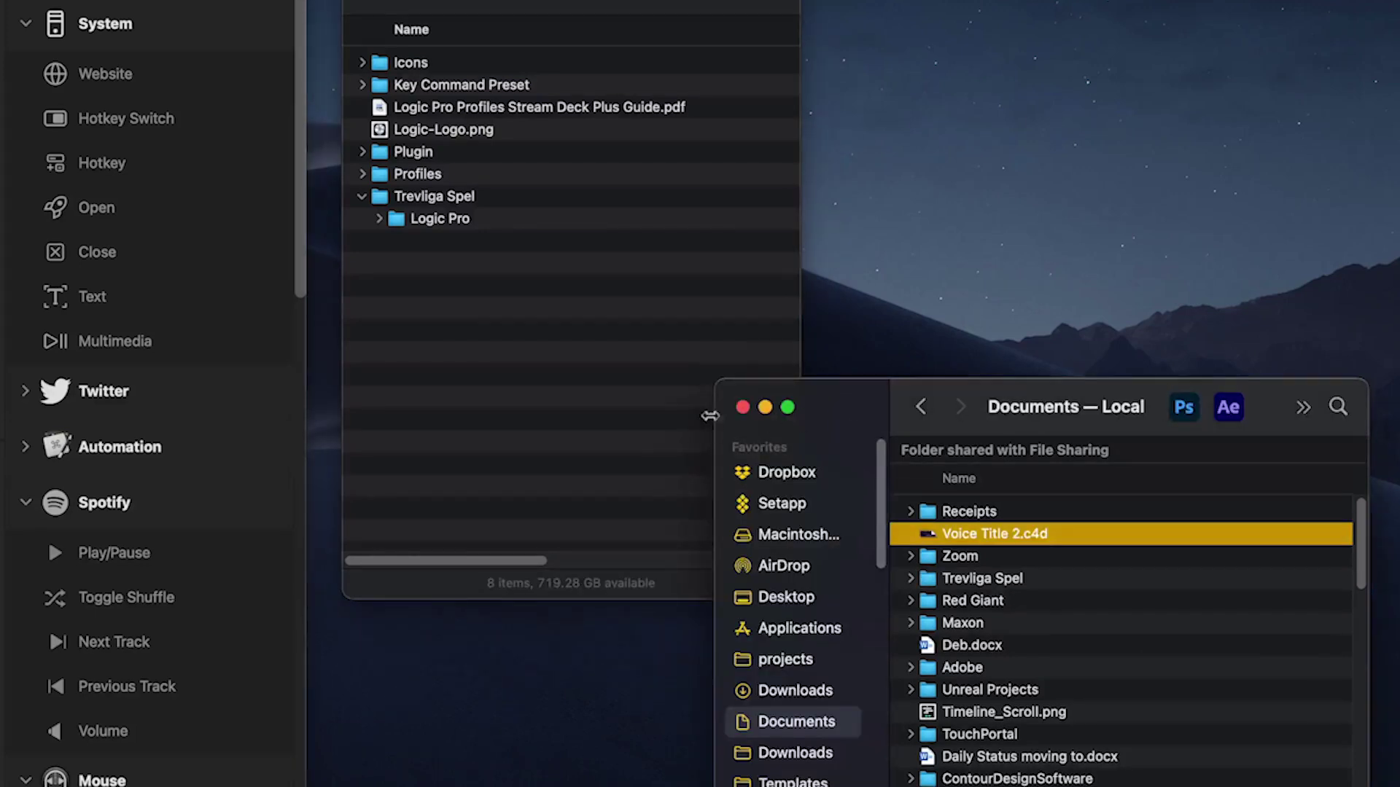
pyautogui.click(742, 407)
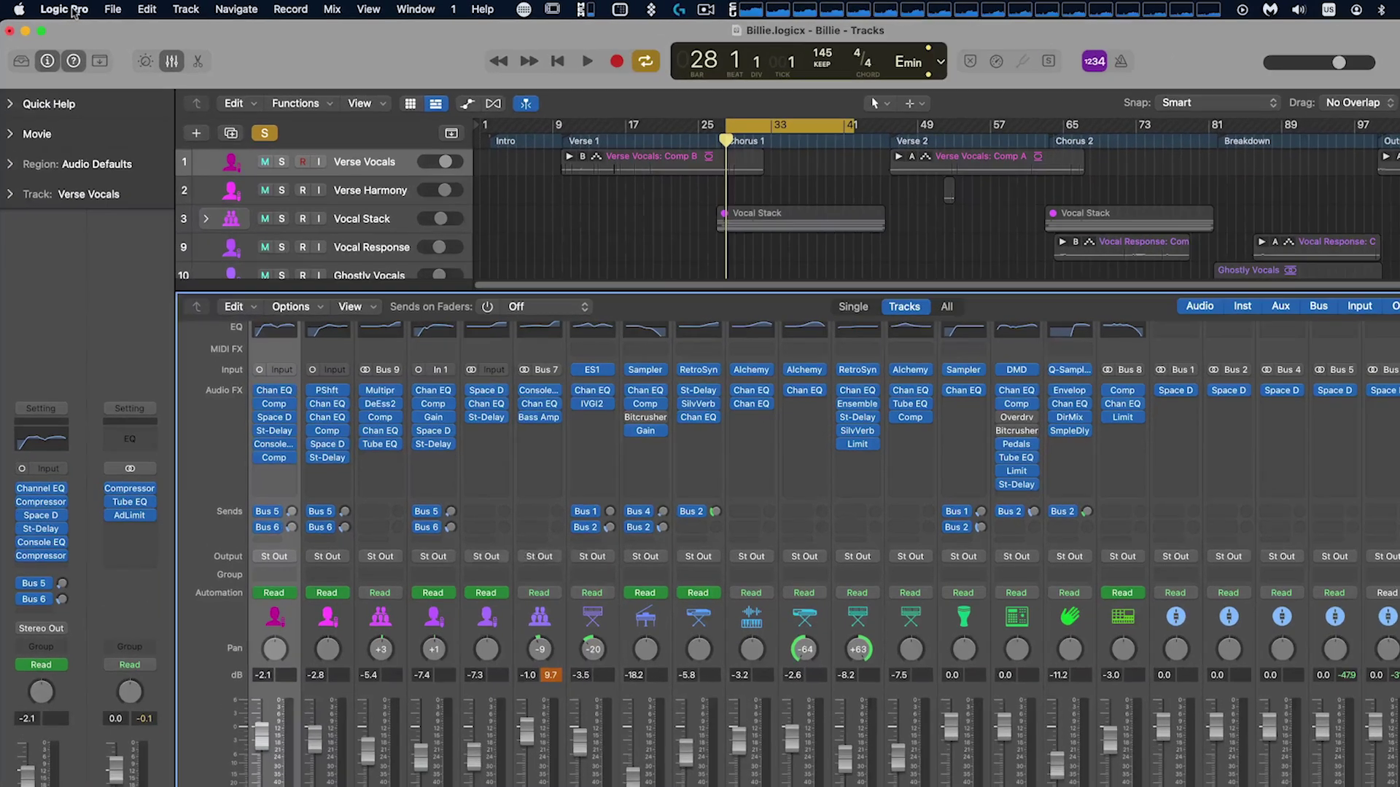
# Install a Mackie Control surface, found by filtering 'mackie', and place it before Keylab.
pyautogui.click(59, 7)
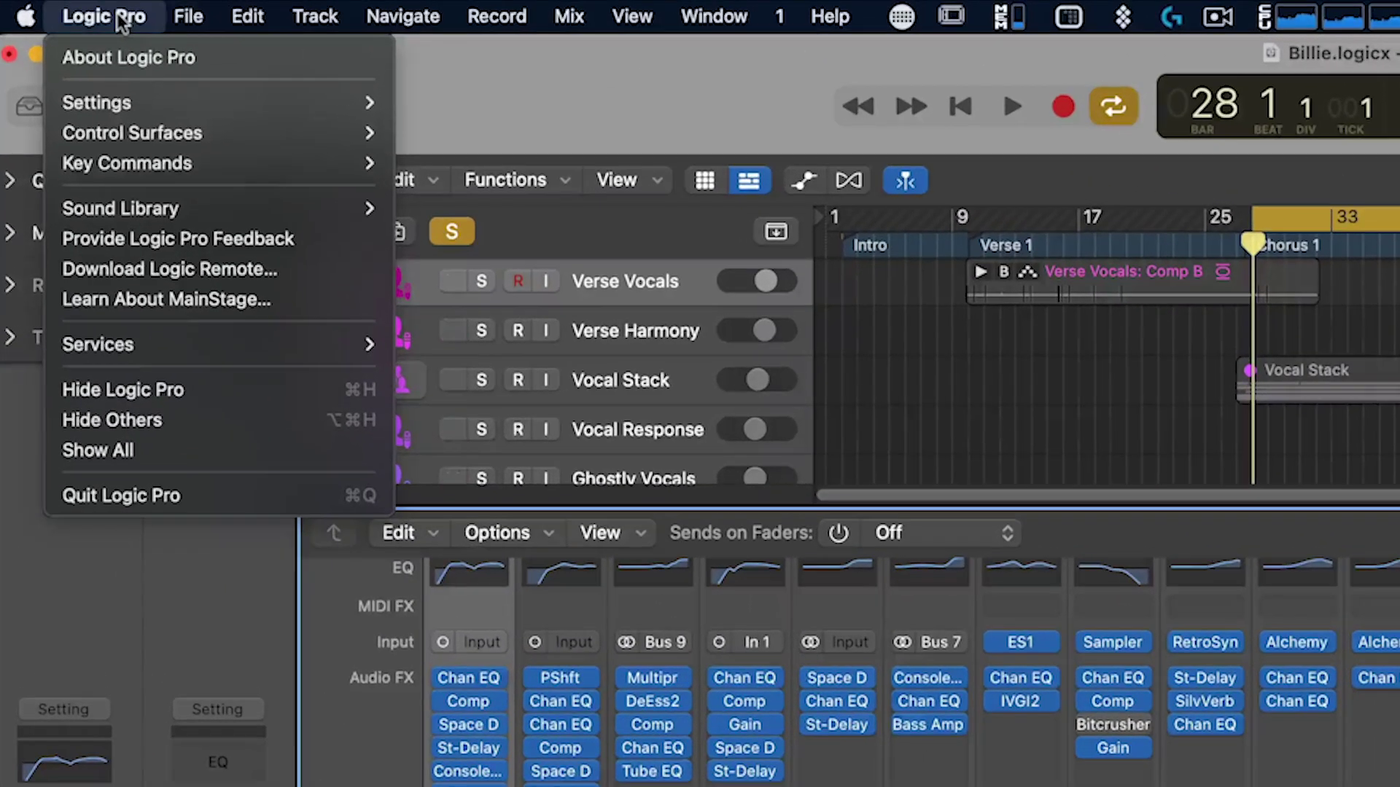
pyautogui.moveTo(182, 131)
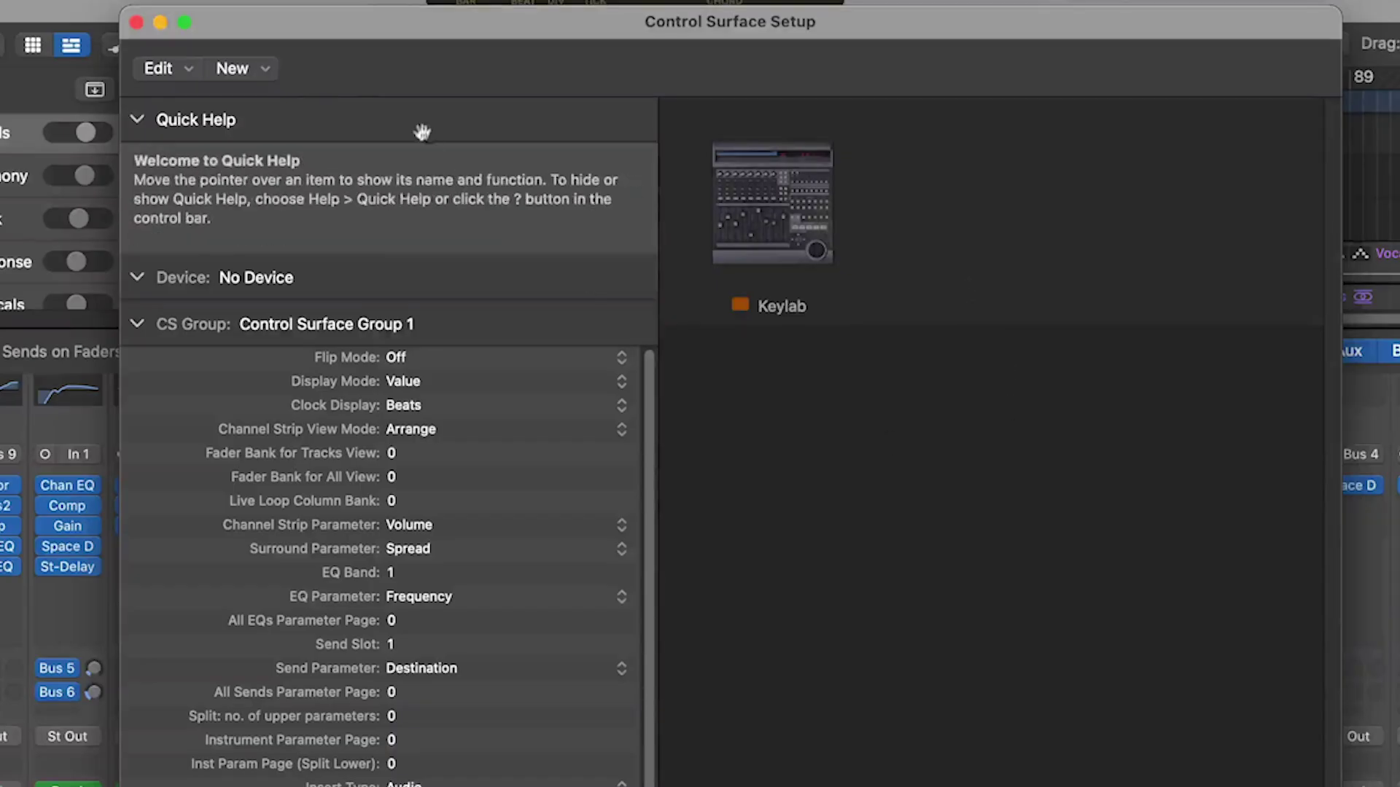
pyautogui.click(262, 69)
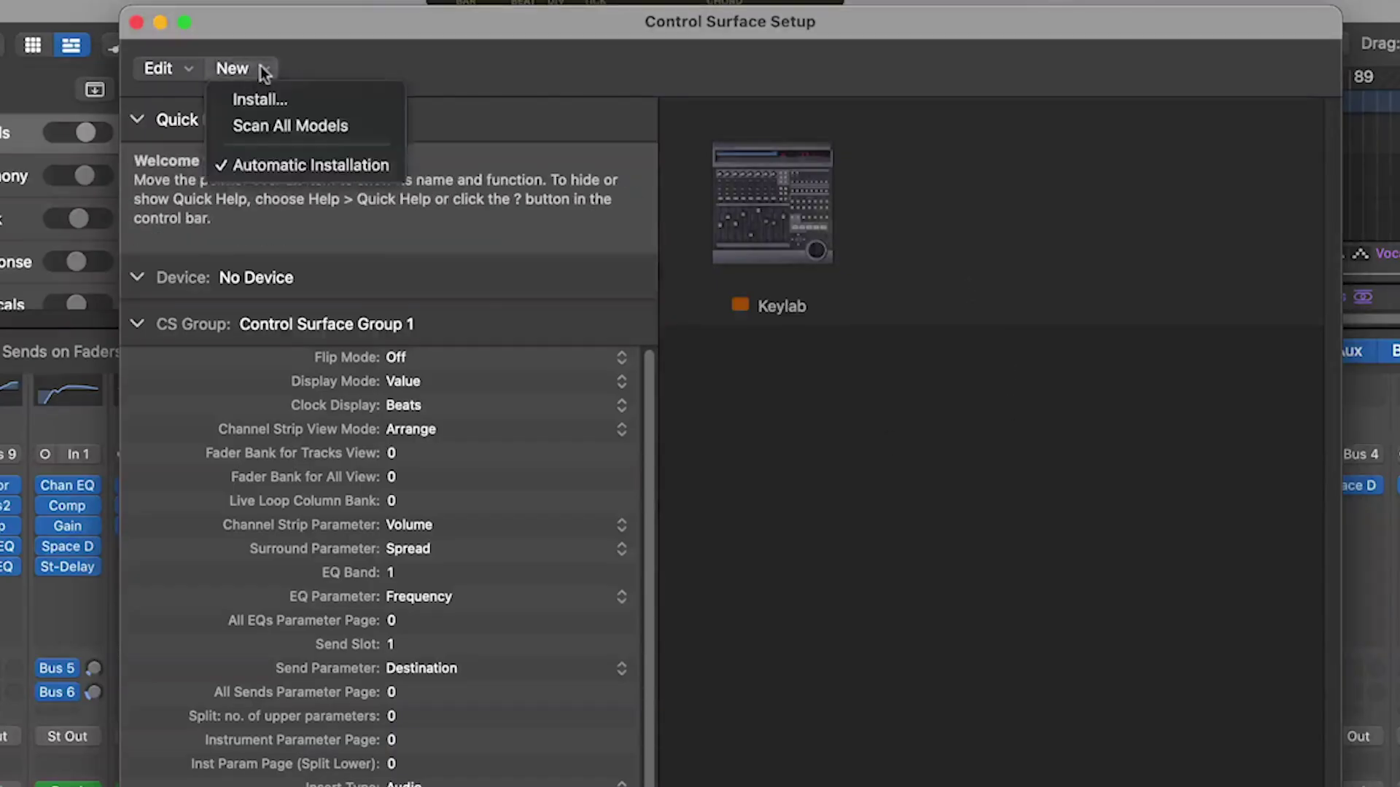
pyautogui.click(277, 103)
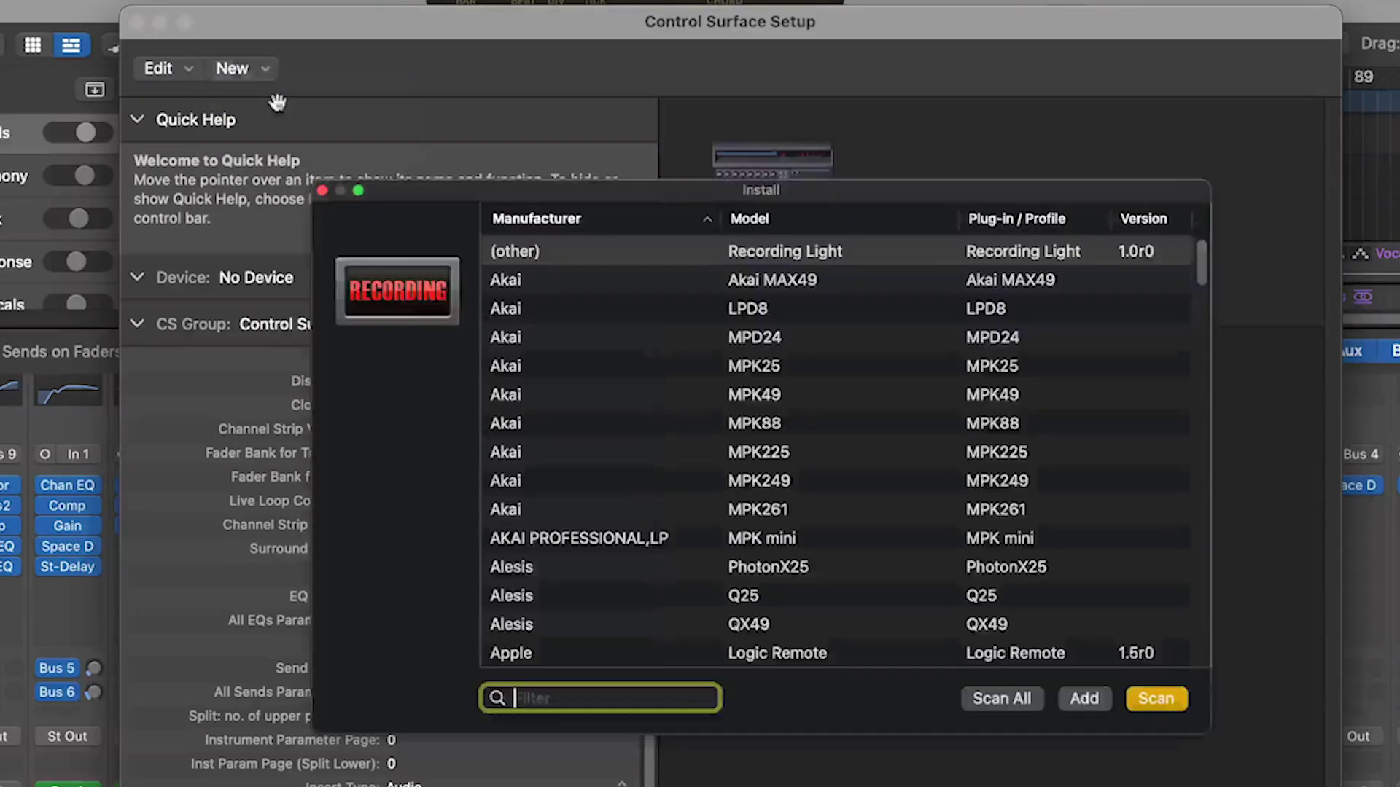
pyautogui.click(588, 697)
pyautogui.write('mackie')
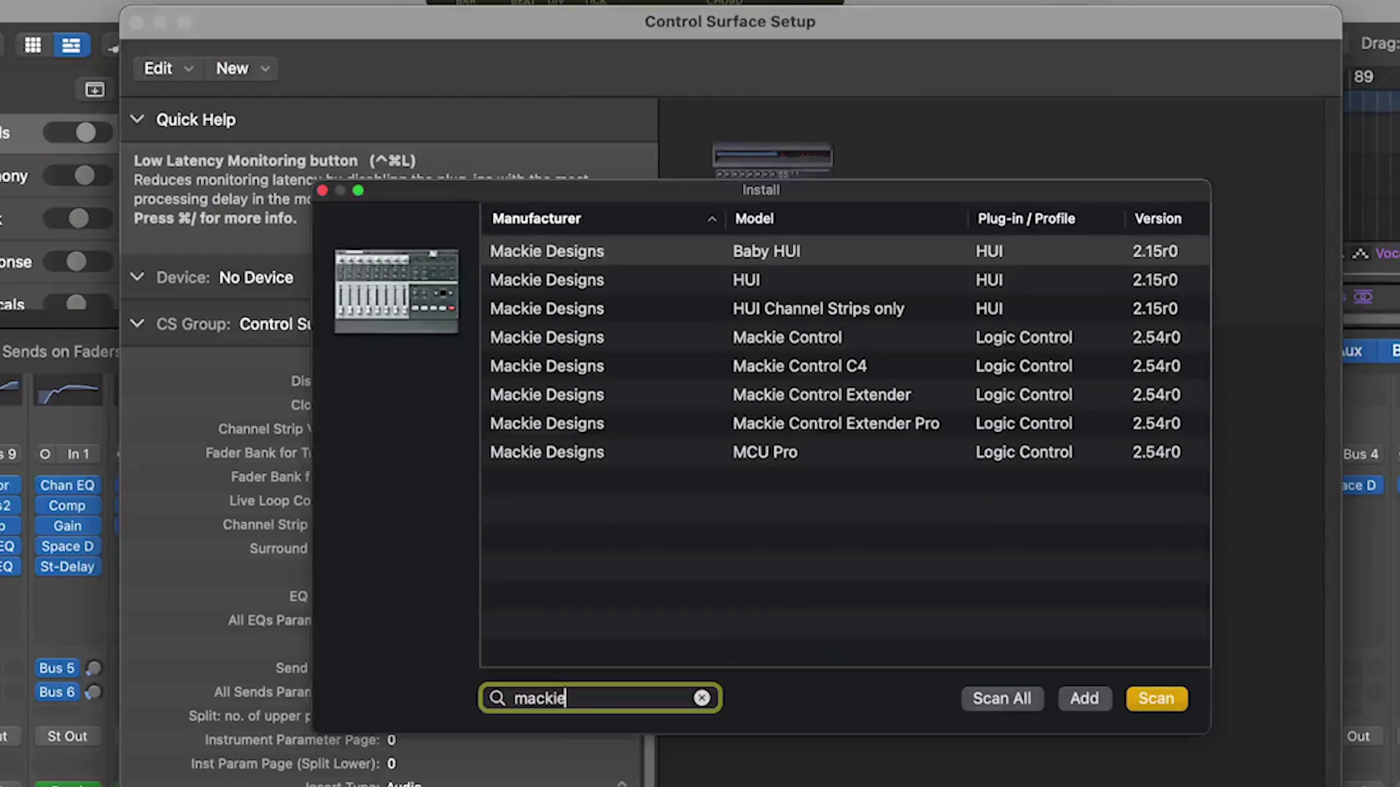
pyautogui.click(759, 332)
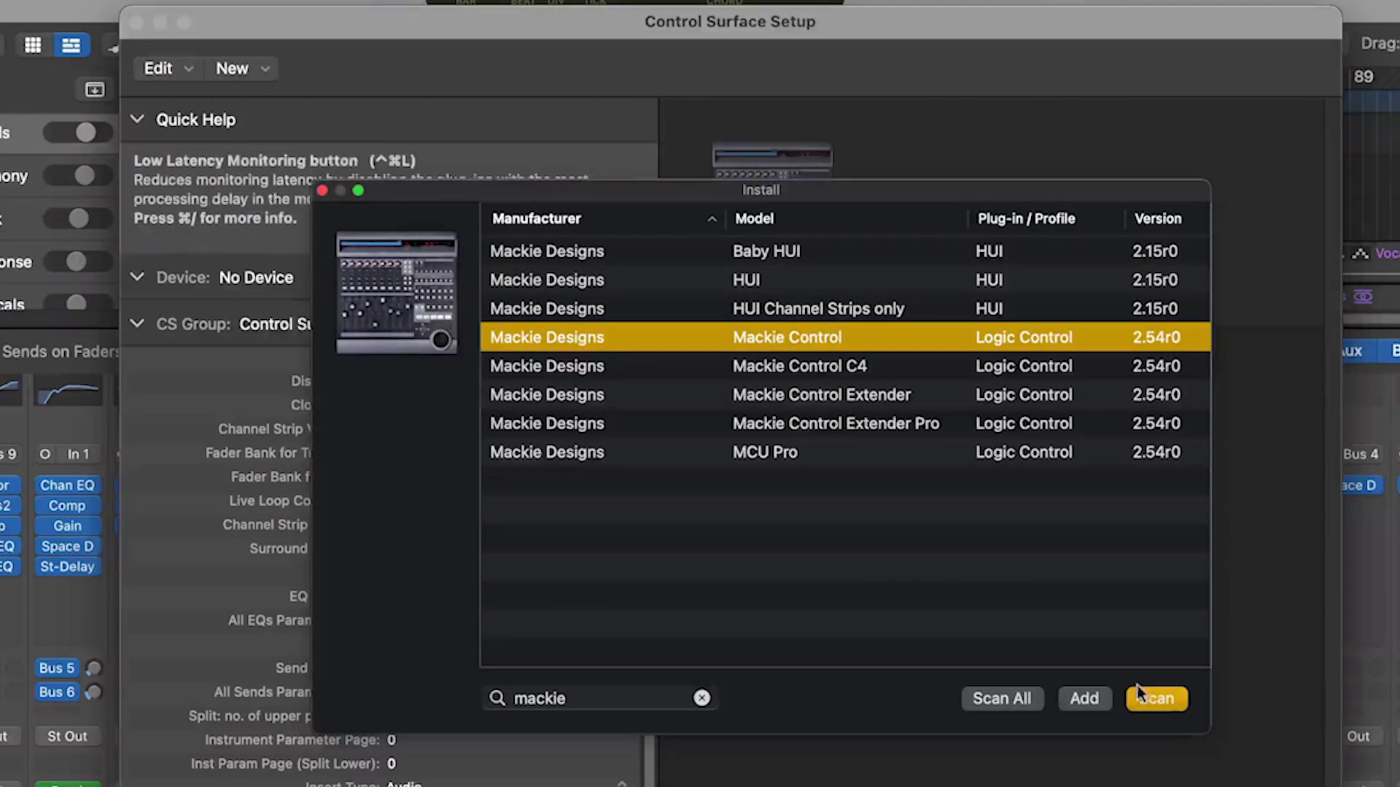
pyautogui.click(1087, 698)
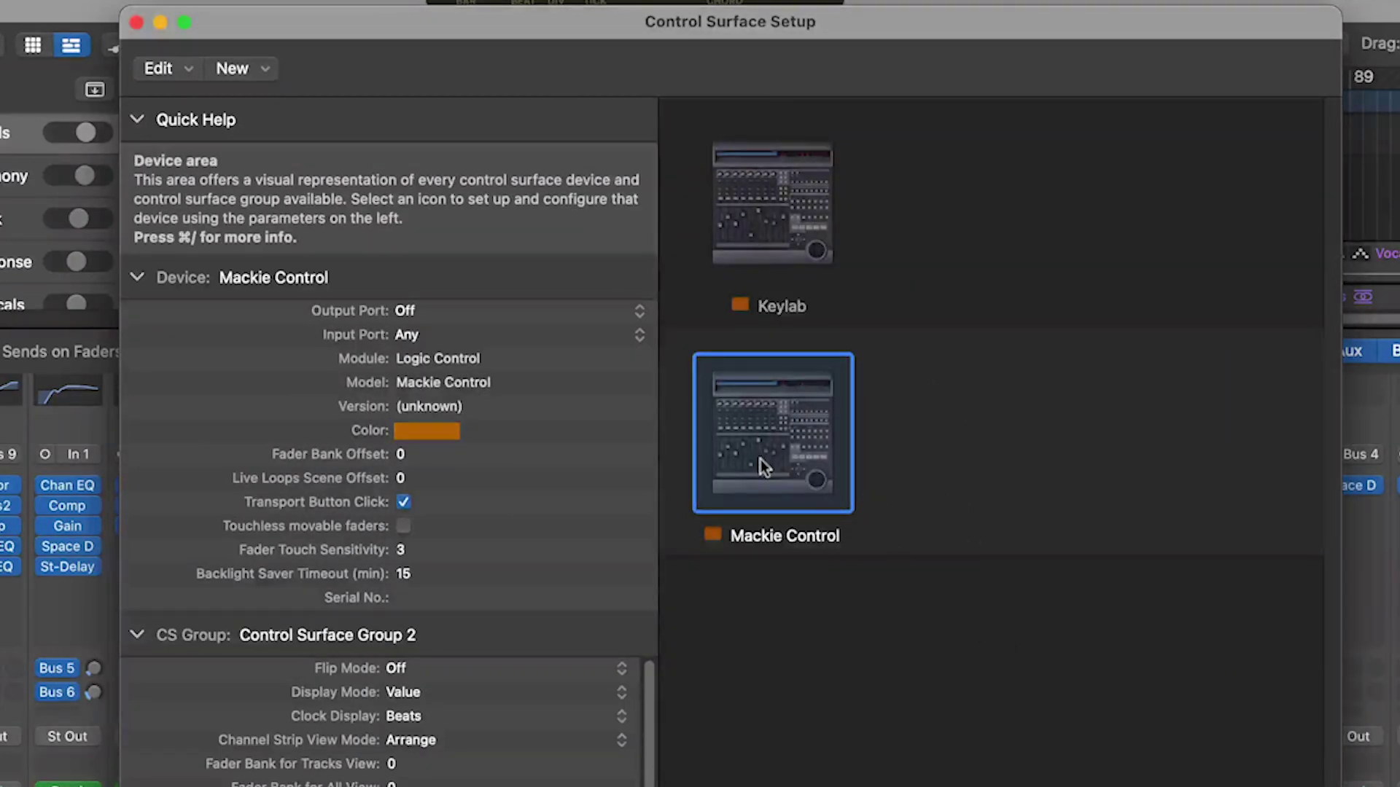
pyautogui.moveTo(760, 461); pyautogui.dragTo(714, 244)
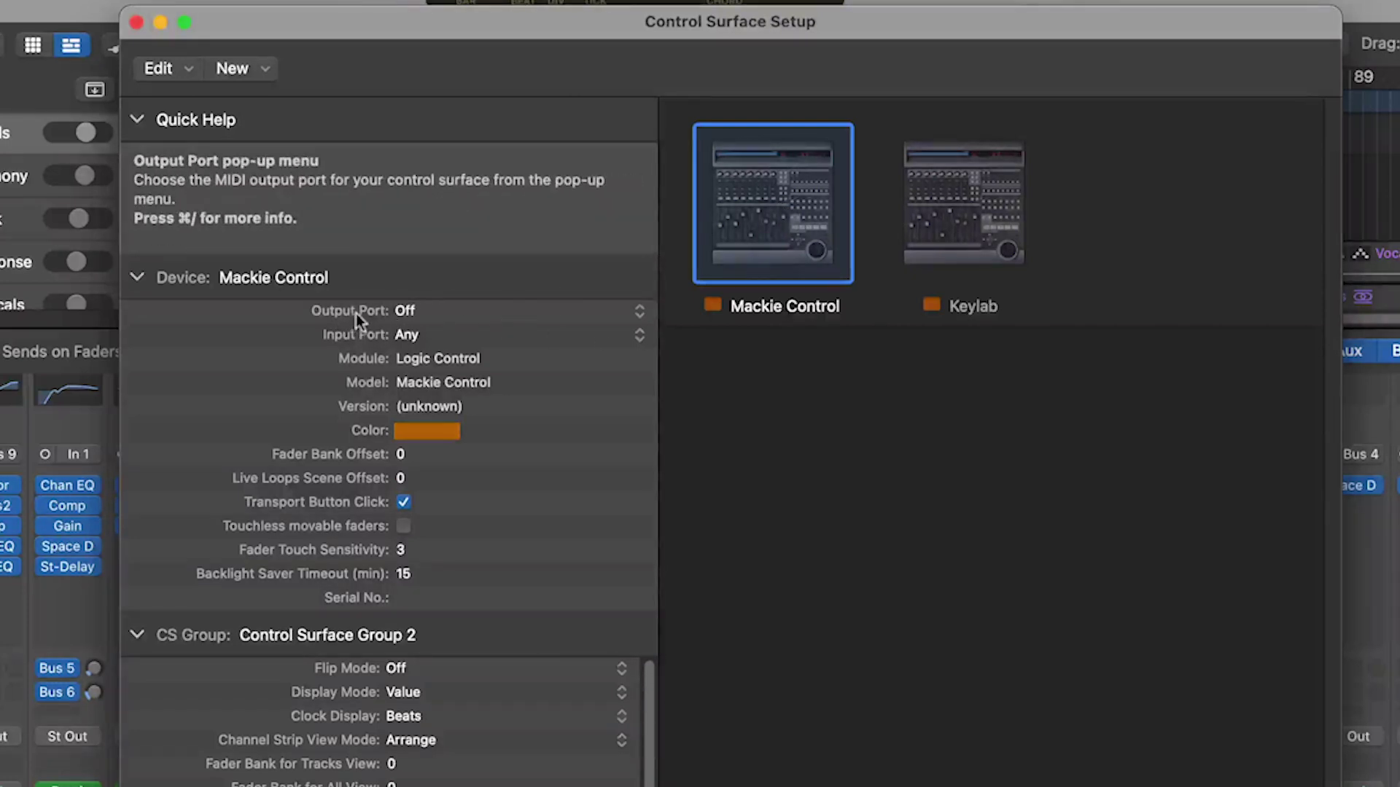
# Set Mackie Control's output port to Daw2Mackie and input port to Mackie2Daw.
pyautogui.click(639, 312)
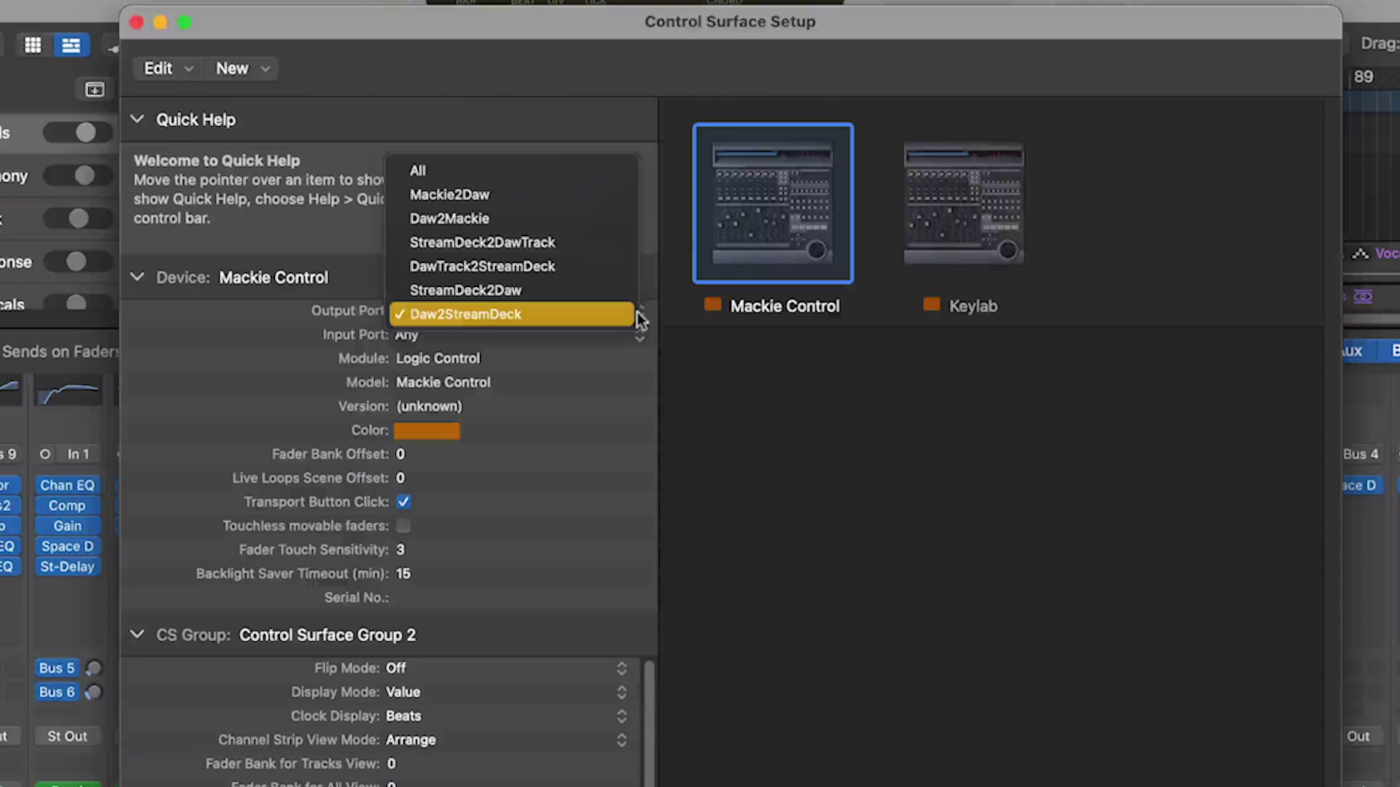
pyautogui.click(597, 218)
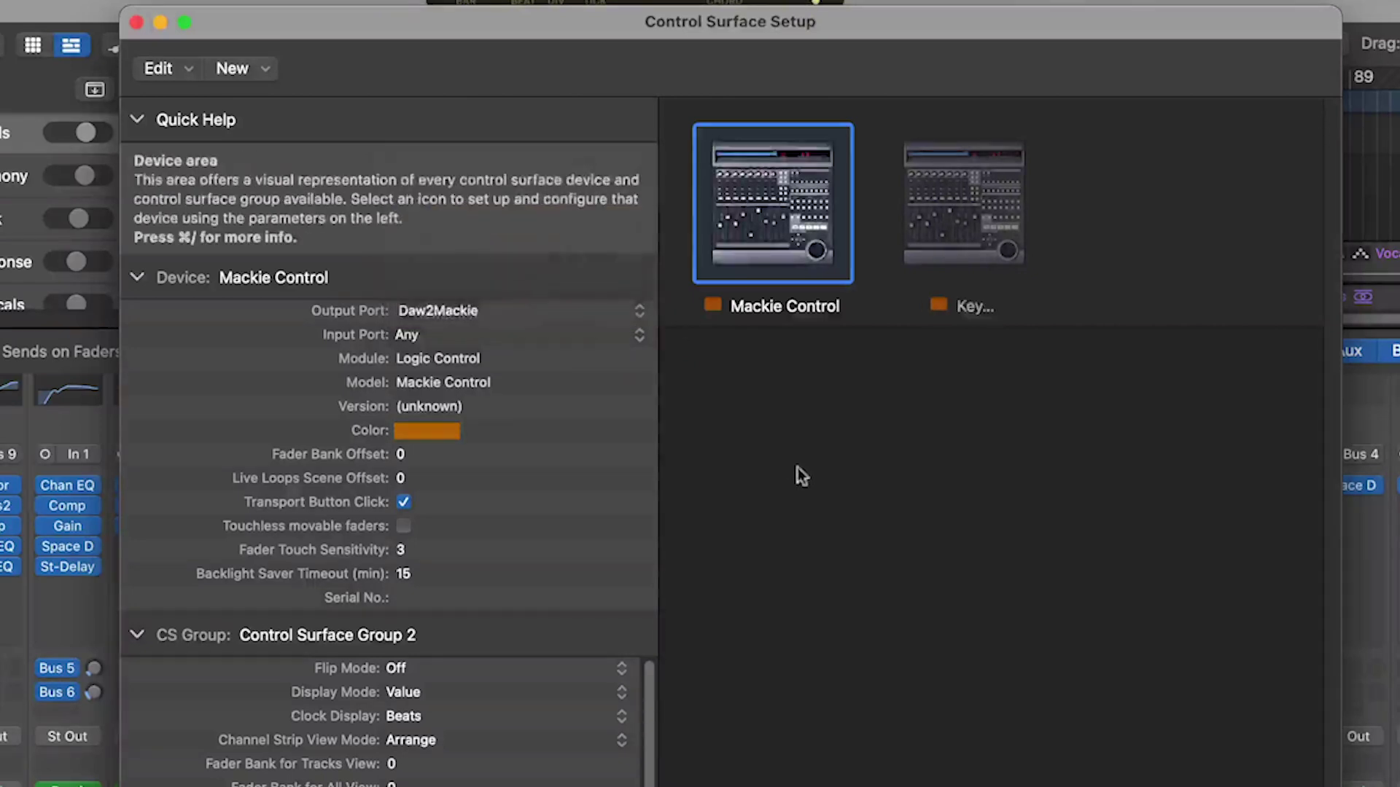
pyautogui.click(640, 336)
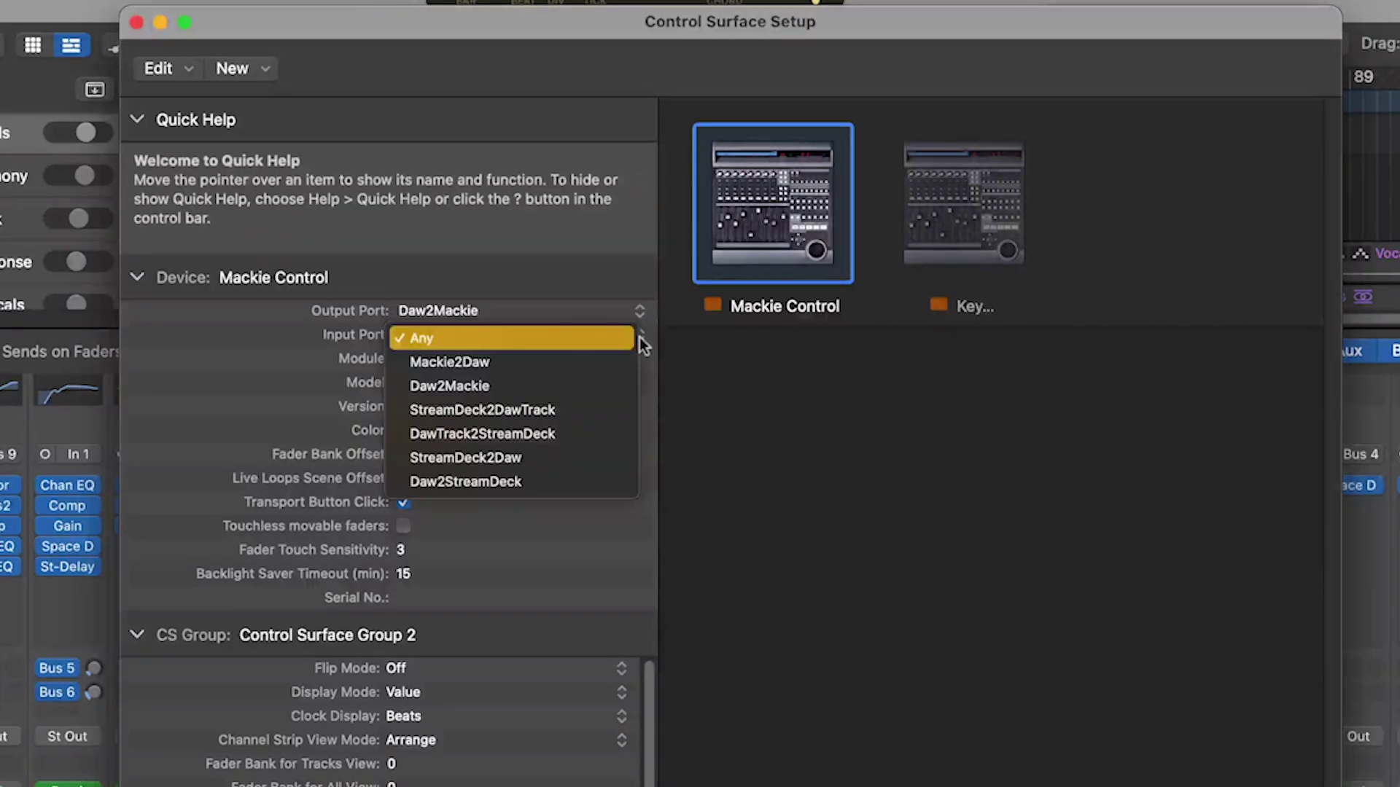
pyautogui.click(631, 364)
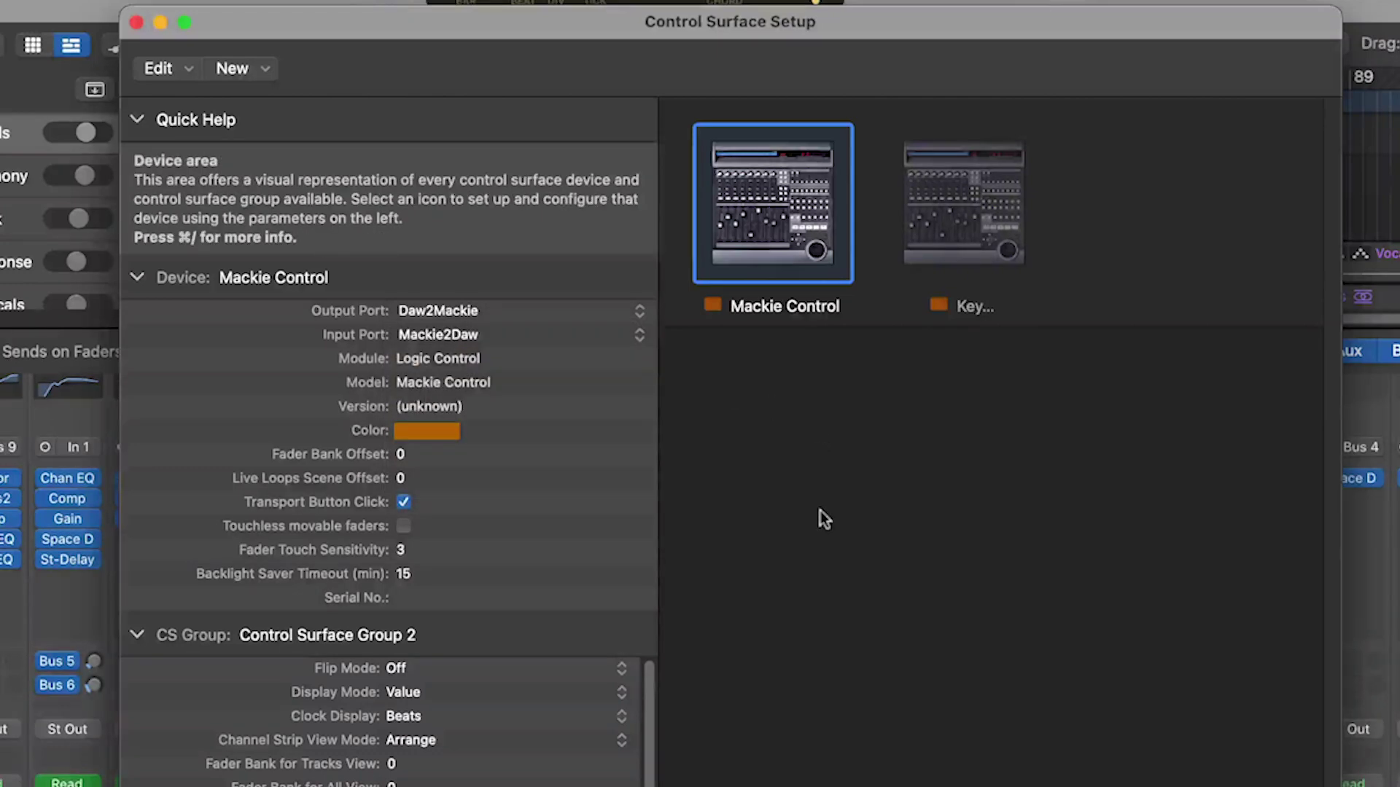
pyautogui.click(1012, 539)
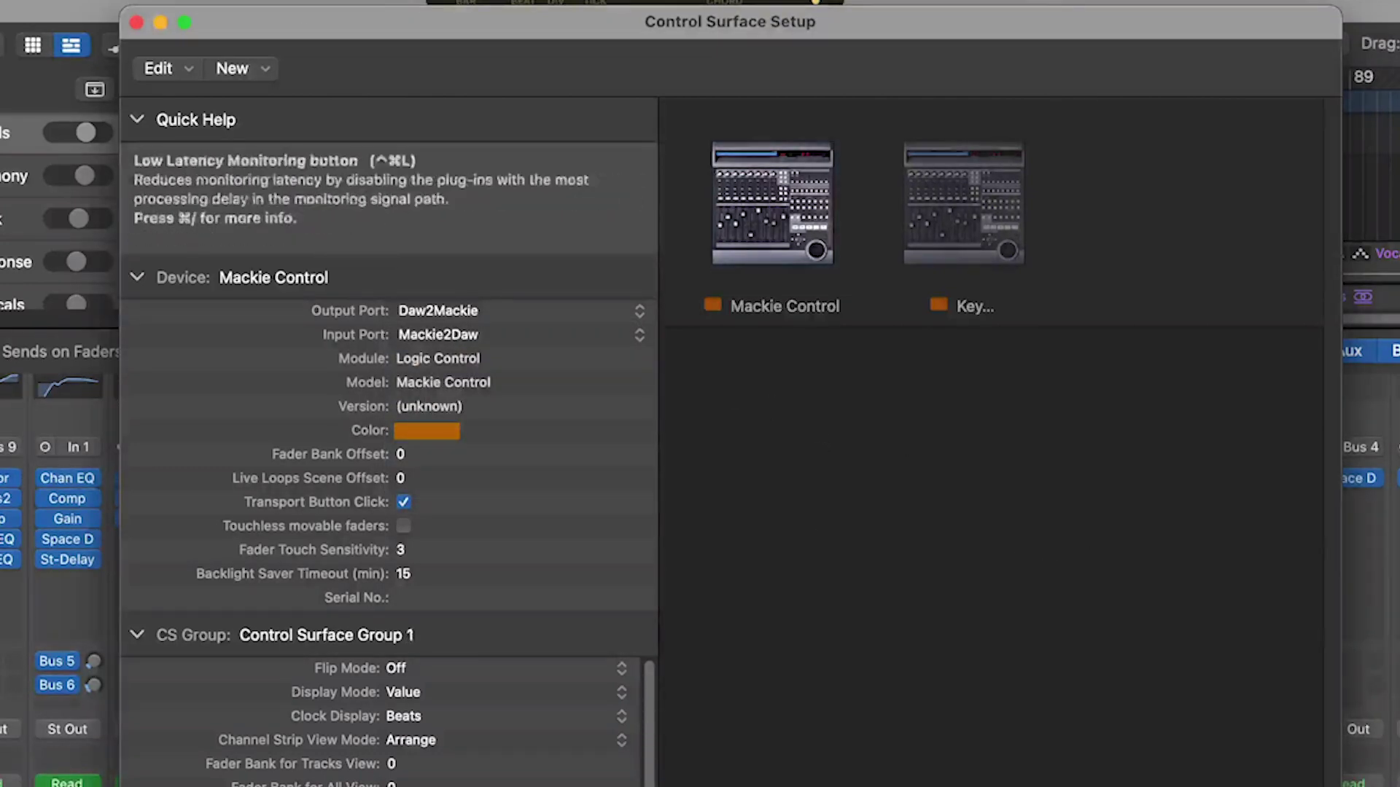
# Close Control Surface Setup and open Controller Assignments on the Mackie zone.
pyautogui.click(136, 24)
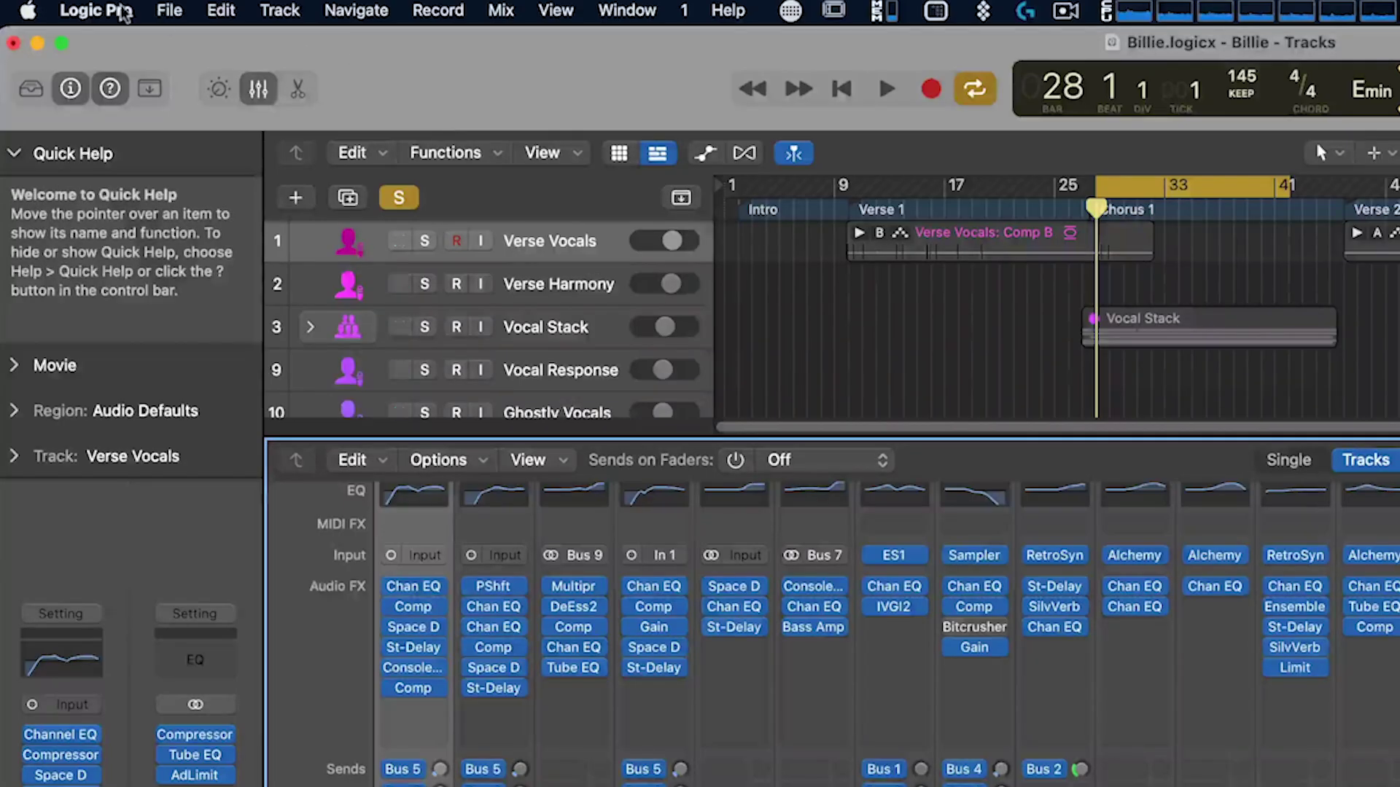
pyautogui.click(124, 13)
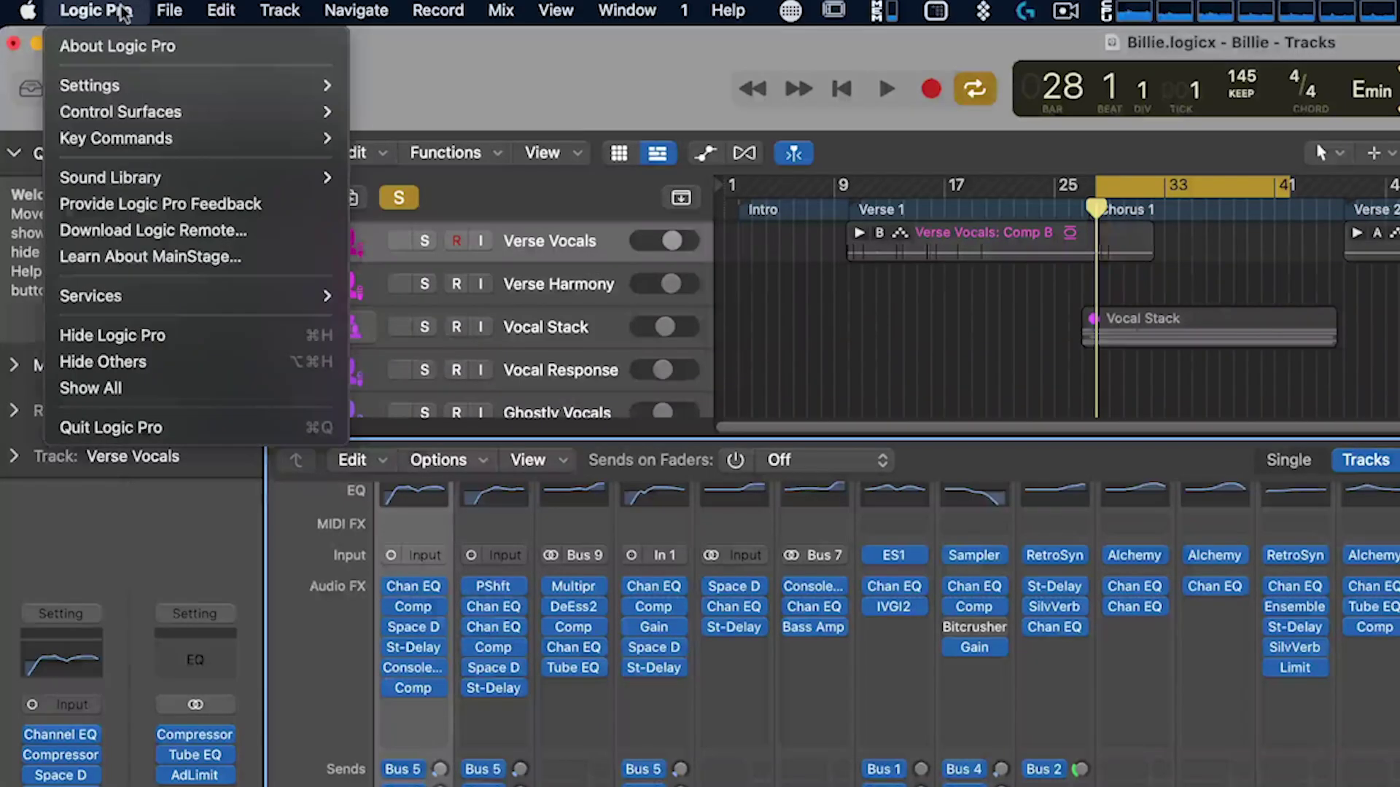
pyautogui.moveTo(143, 110)
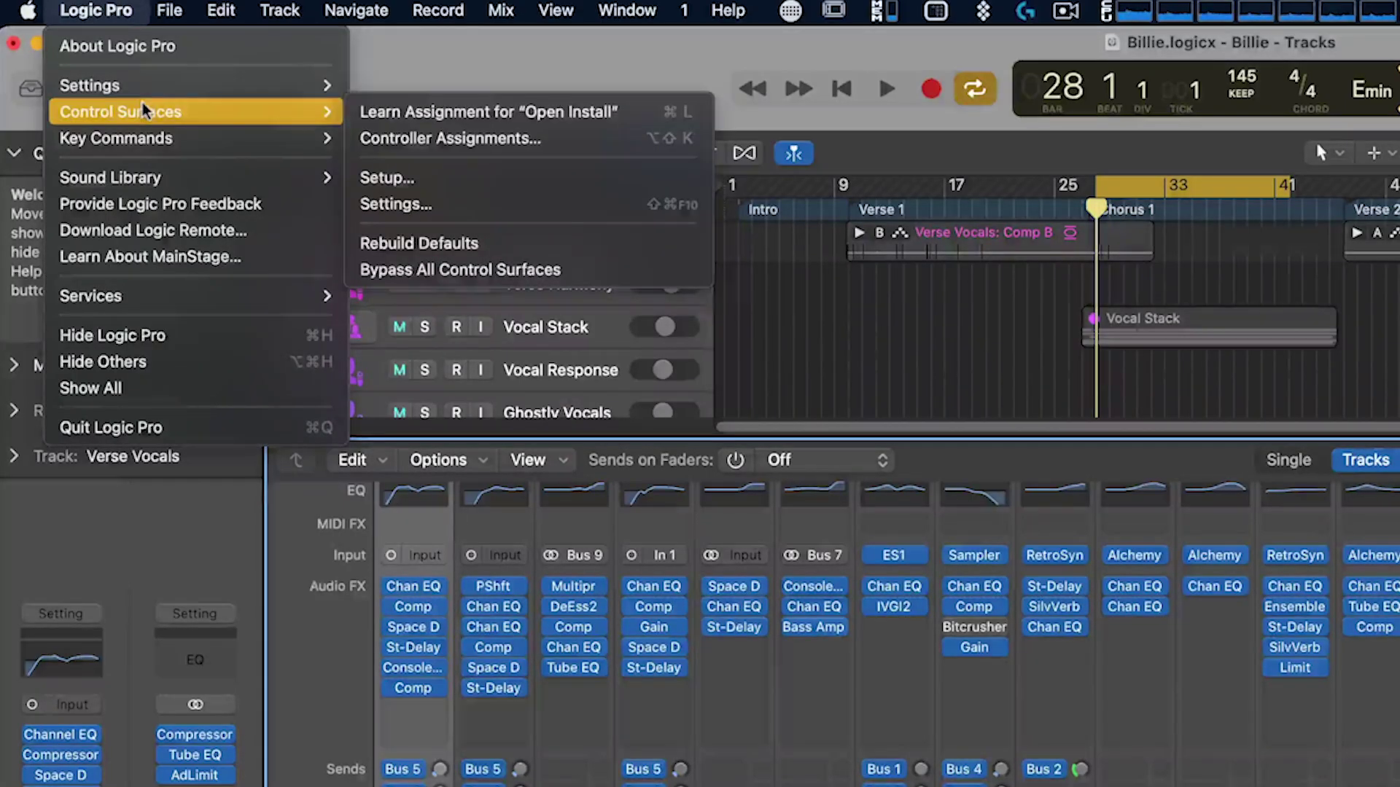
pyautogui.click(454, 136)
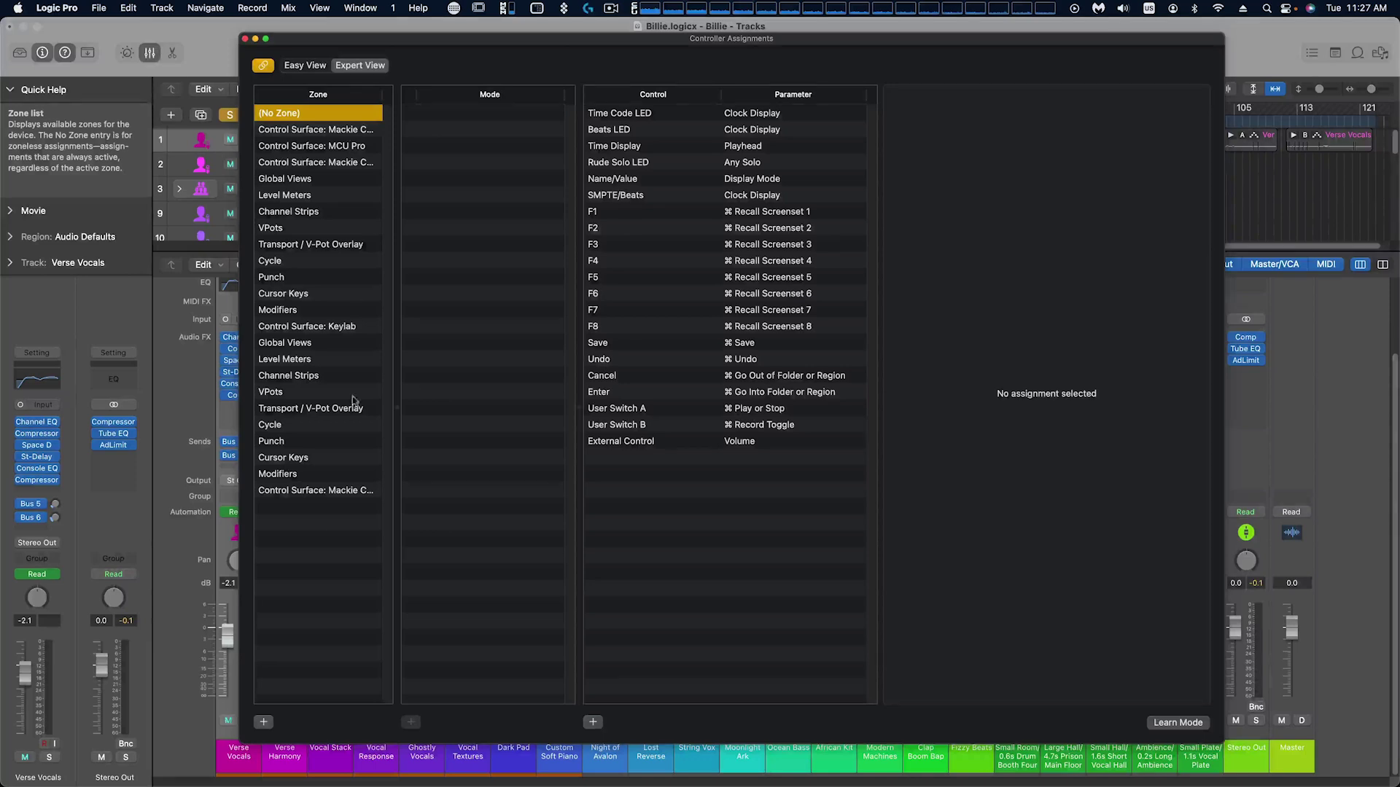
pyautogui.click(330, 490)
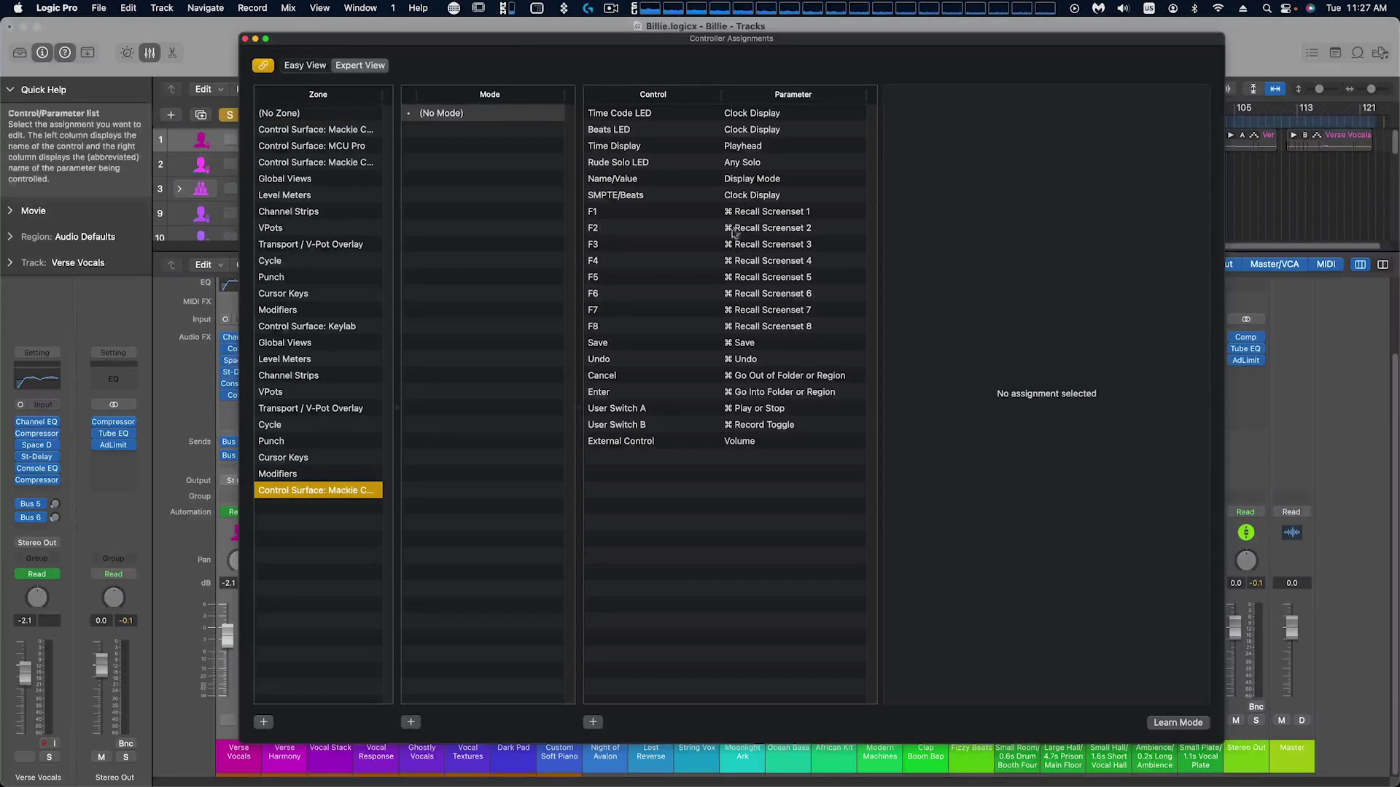
# Assign F1 to Main Window Tracks and Various Editors > New Audio Track.
pyautogui.click(780, 213)
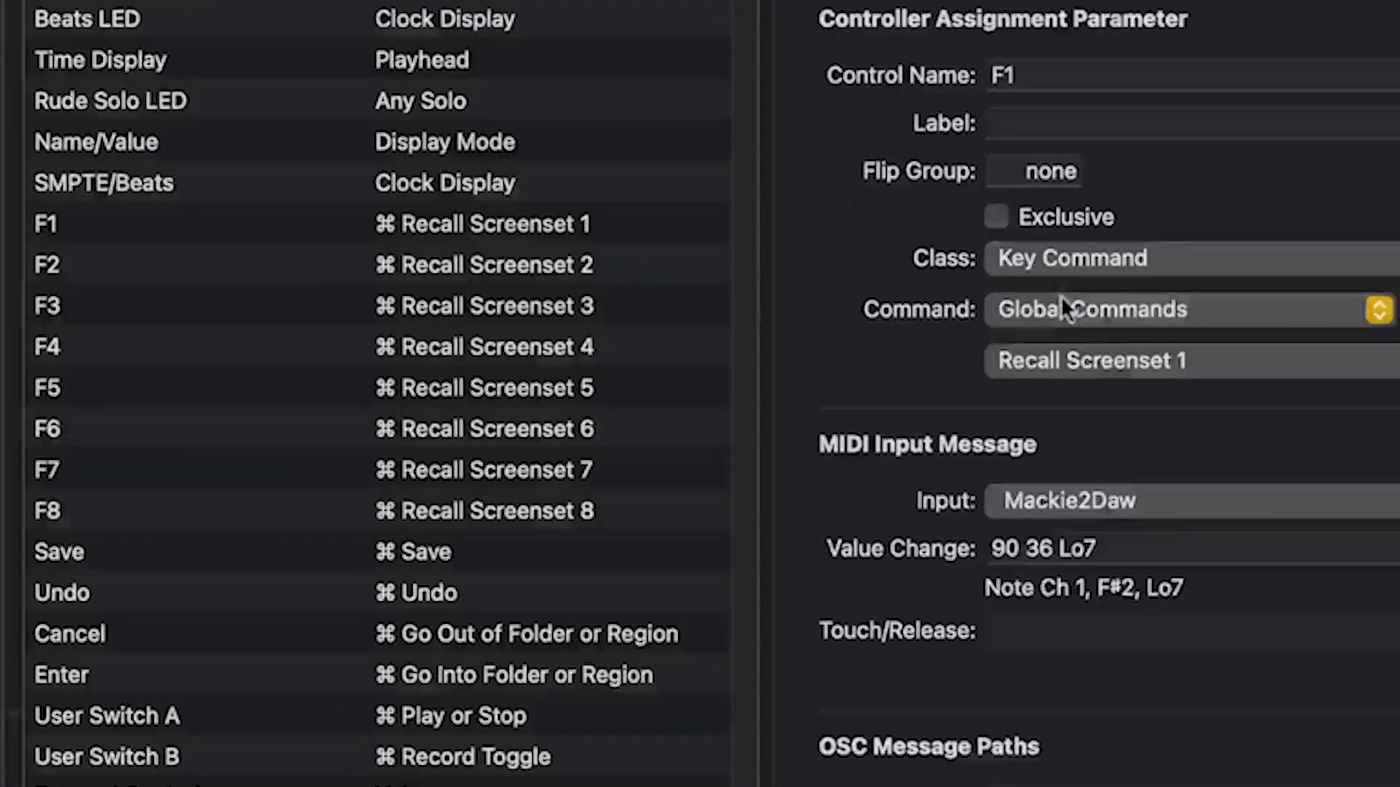
pyautogui.click(1060, 299)
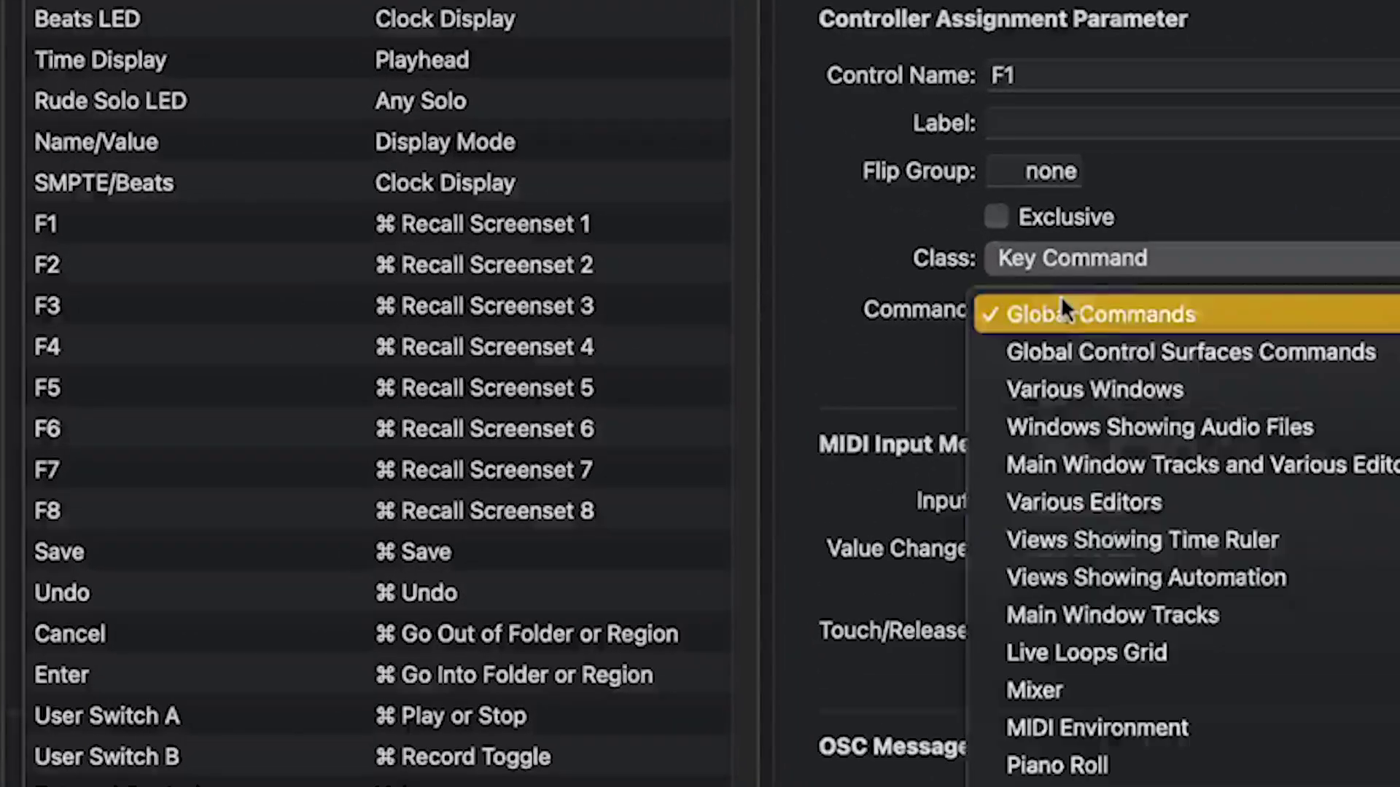
pyautogui.click(1125, 464)
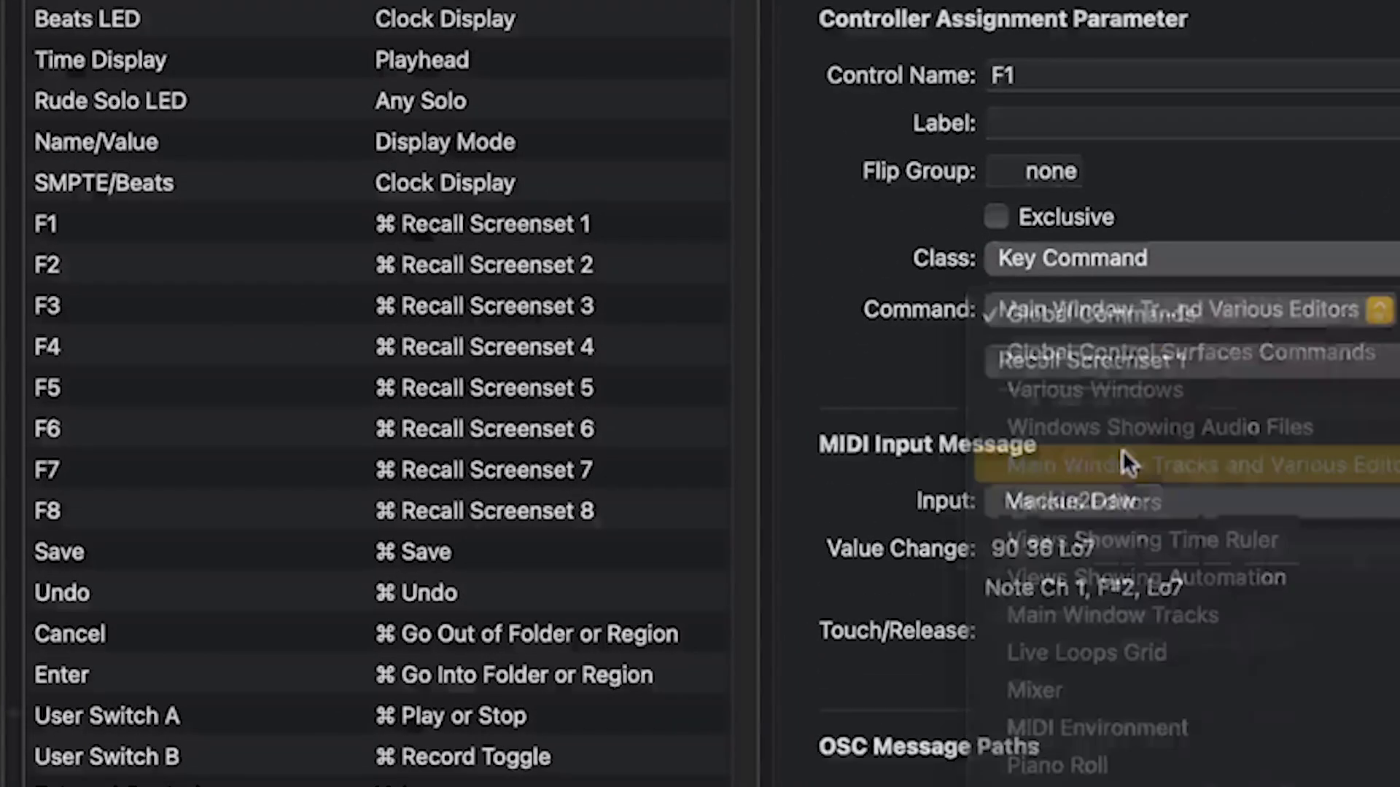
pyautogui.click(1161, 362)
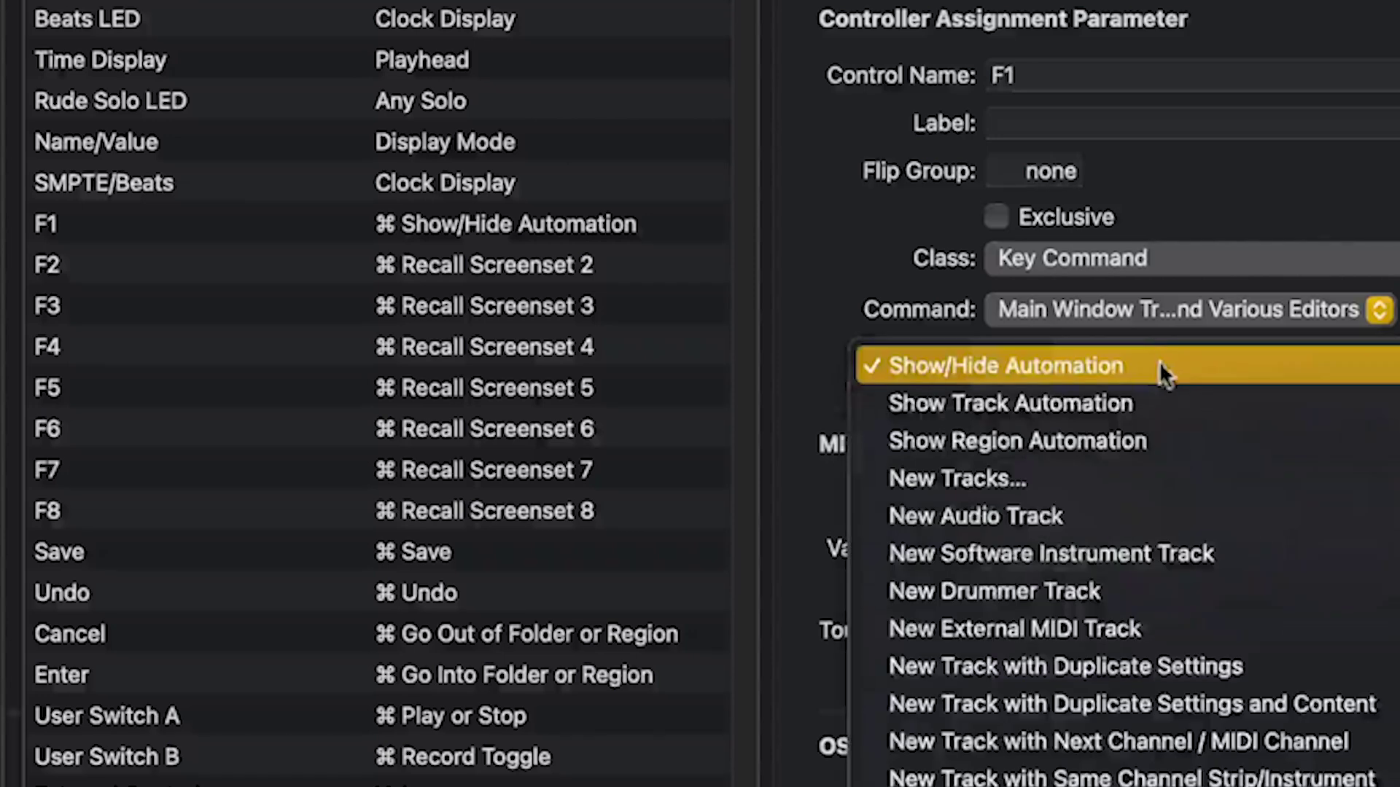
pyautogui.click(1153, 514)
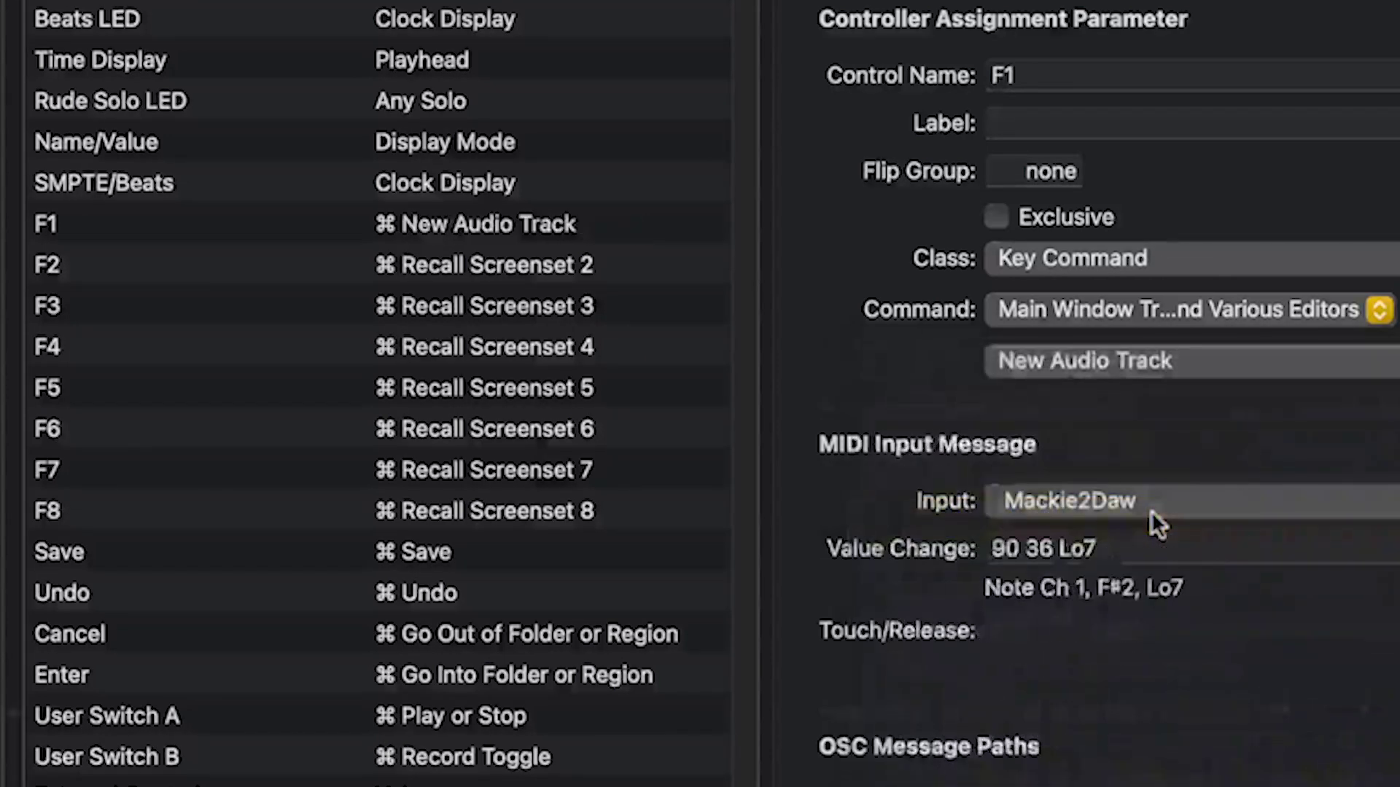
# Assign F2 to Main Window Tracks and Various Editors > New Software Instrument Track.
pyautogui.click(592, 273)
pyautogui.click(1154, 321)
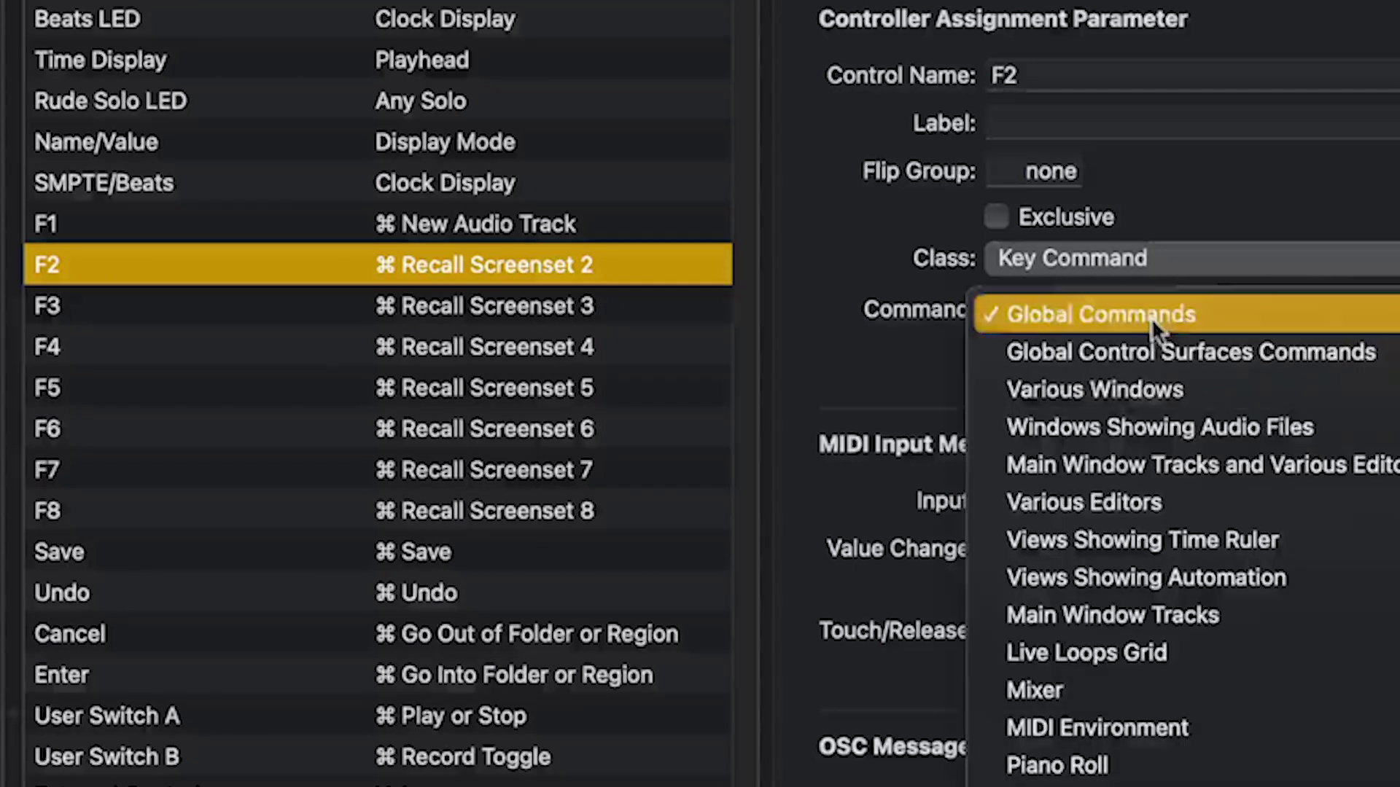
pyautogui.click(1156, 458)
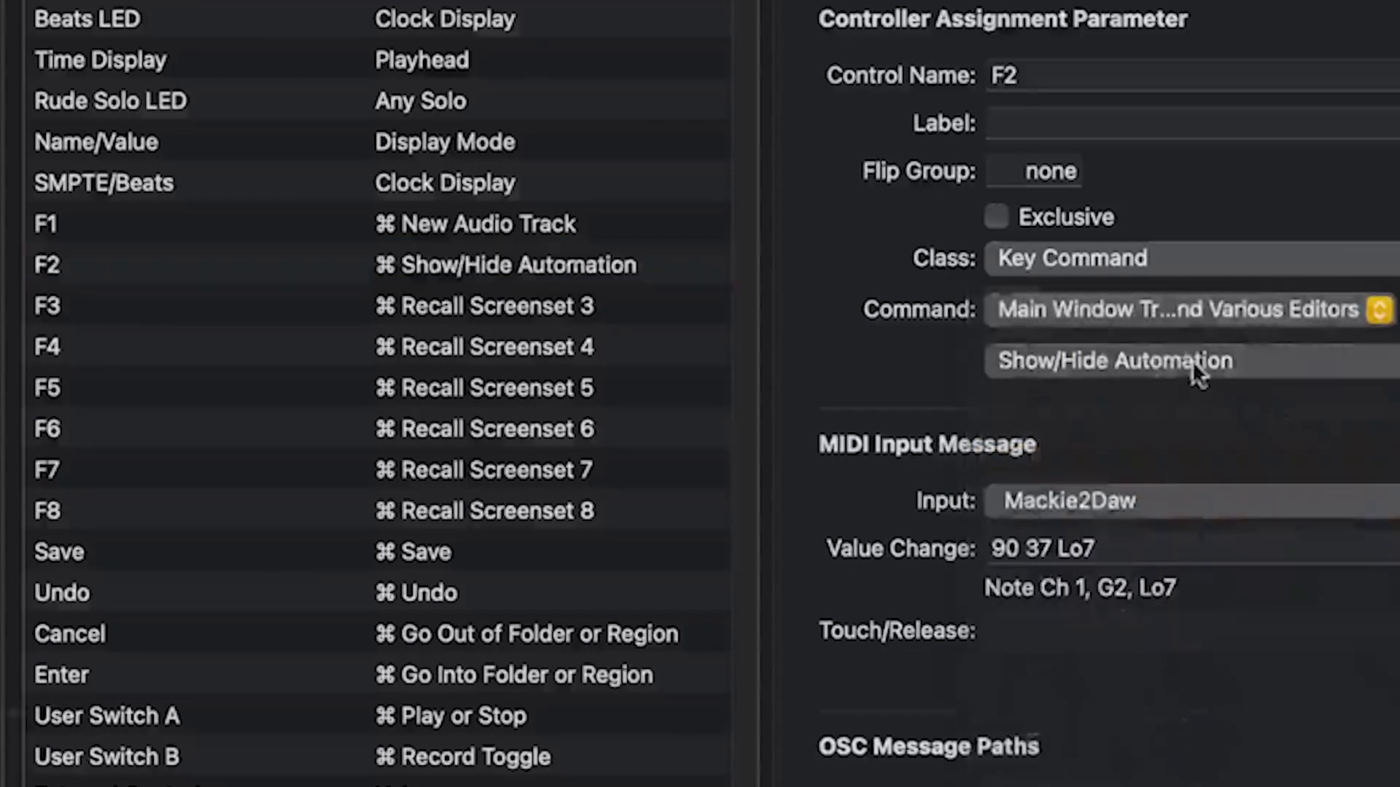
pyautogui.click(1183, 351)
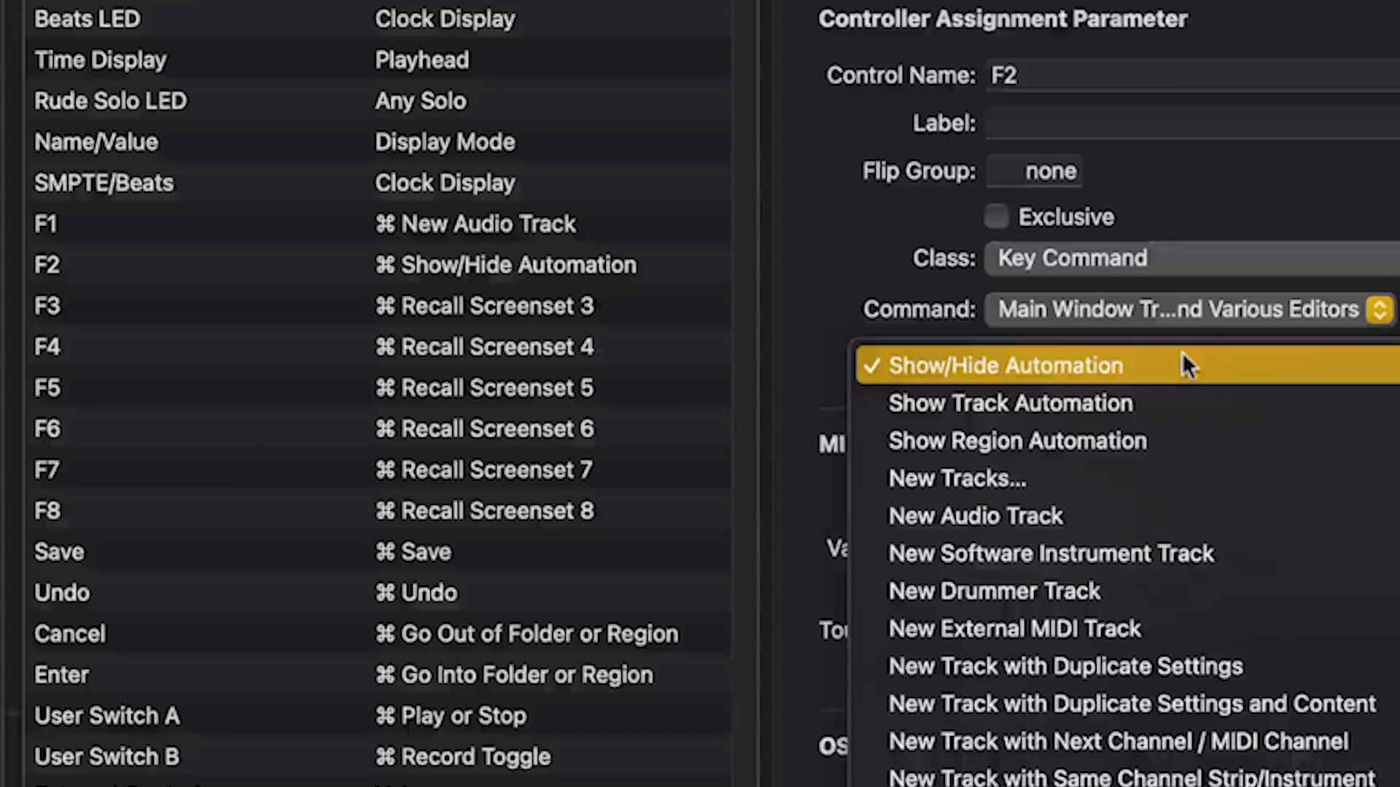
pyautogui.click(1234, 556)
# Assign the Mackie F7 button to Select Previous Track.
pyautogui.click(711, 474)
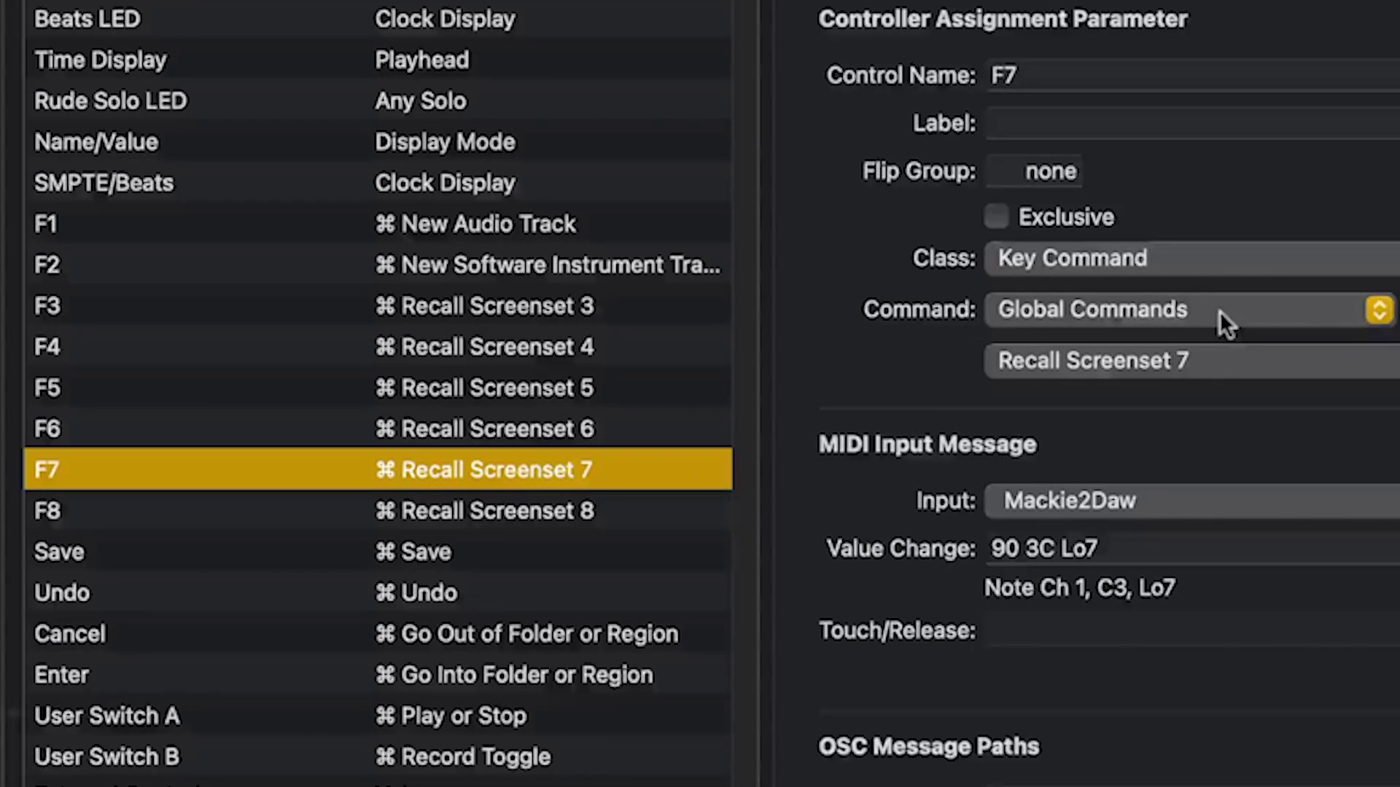
pyautogui.click(1267, 360)
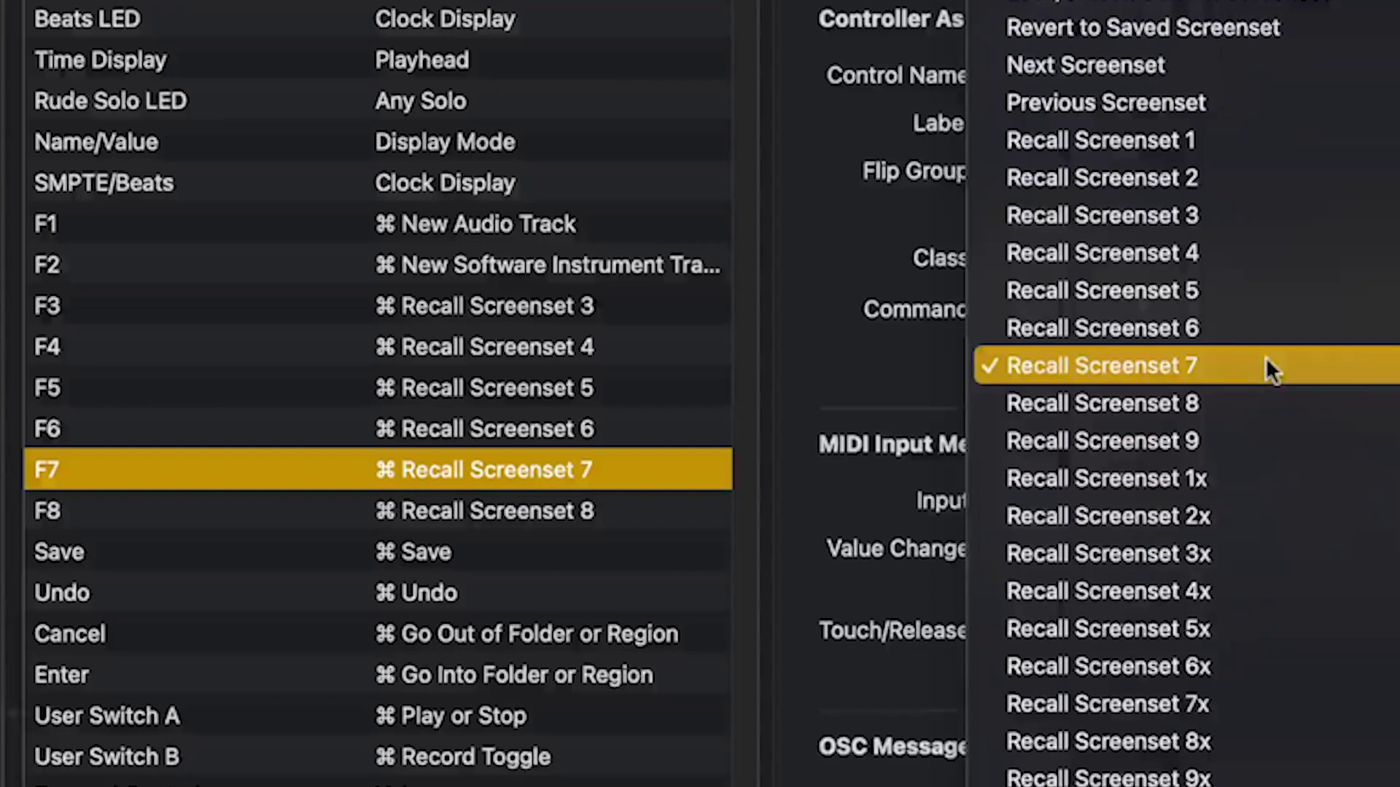
pyautogui.scroll(-10, 1183, 390)
pyautogui.scroll(-3, 1183, 390)
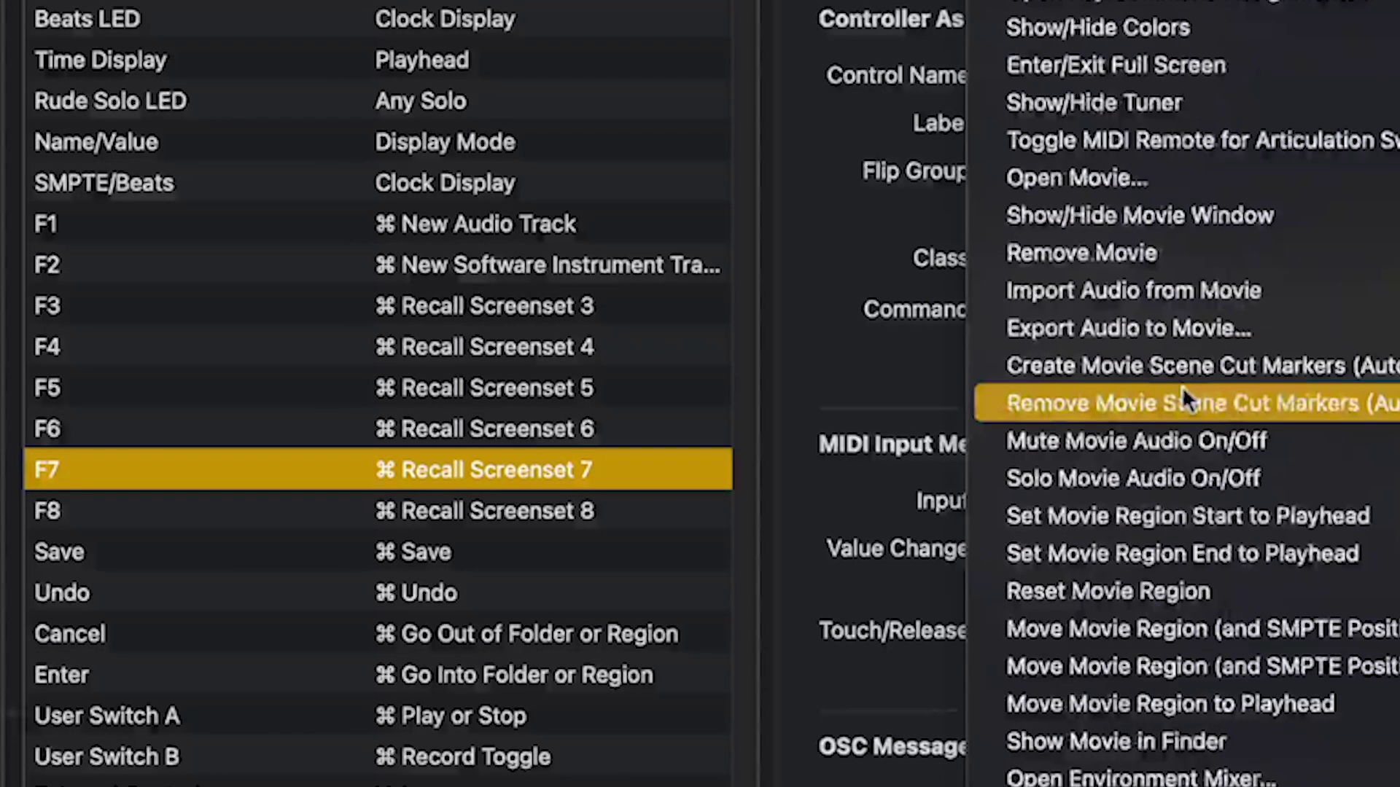
pyautogui.scroll(-10, 1240, 569)
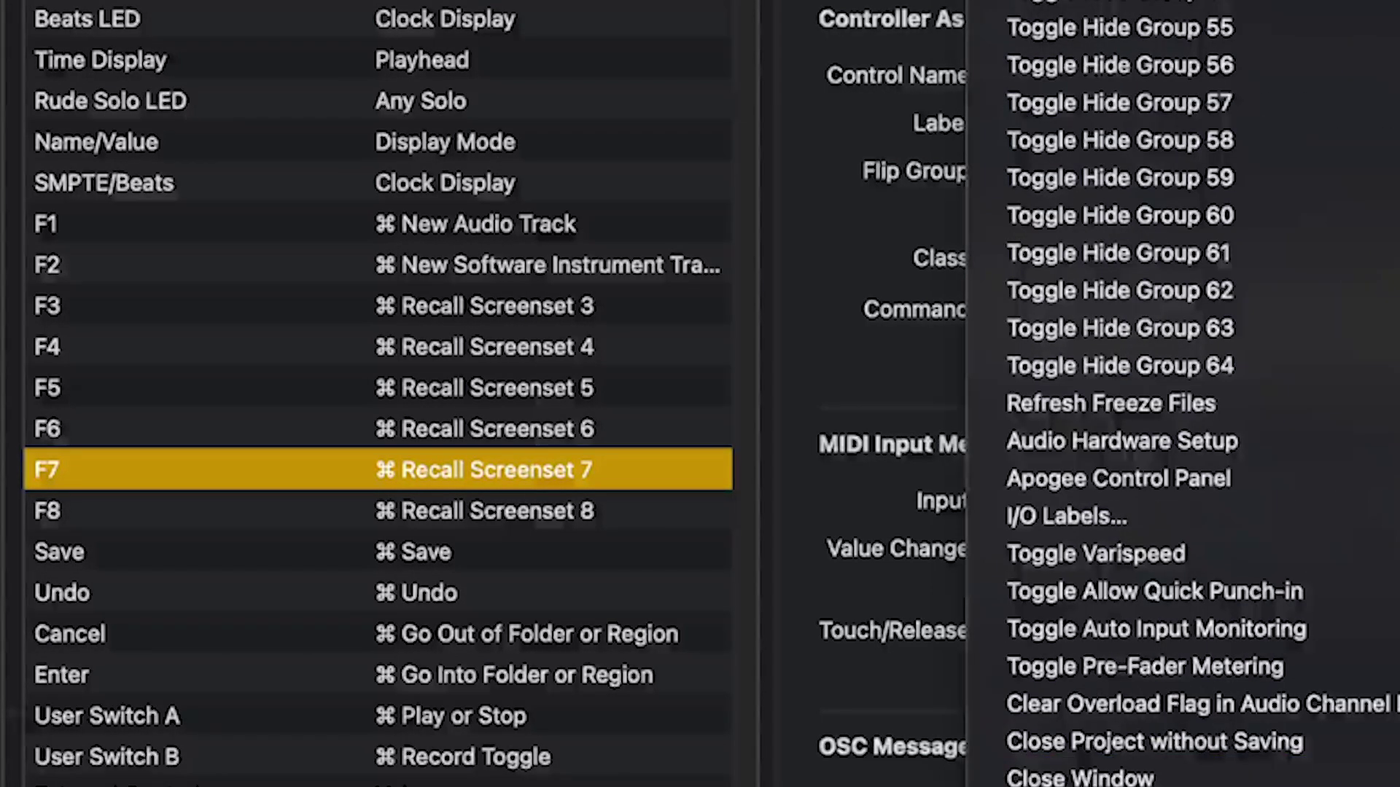
pyautogui.click(1118, 568)
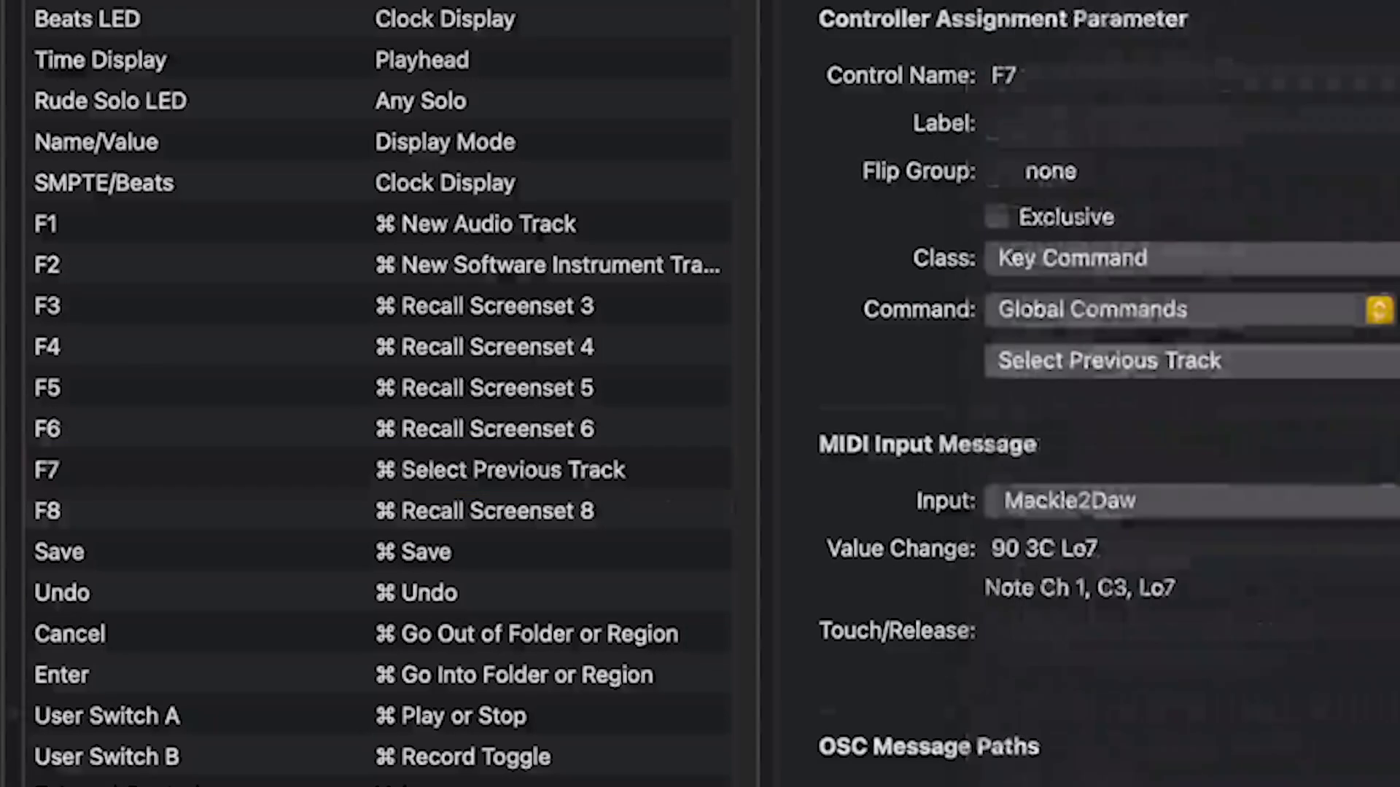
# Assign the Mackie F8 button to Select Next Track.
pyautogui.click(613, 513)
pyautogui.click(1158, 361)
pyautogui.scroll(-15, 1183, 744)
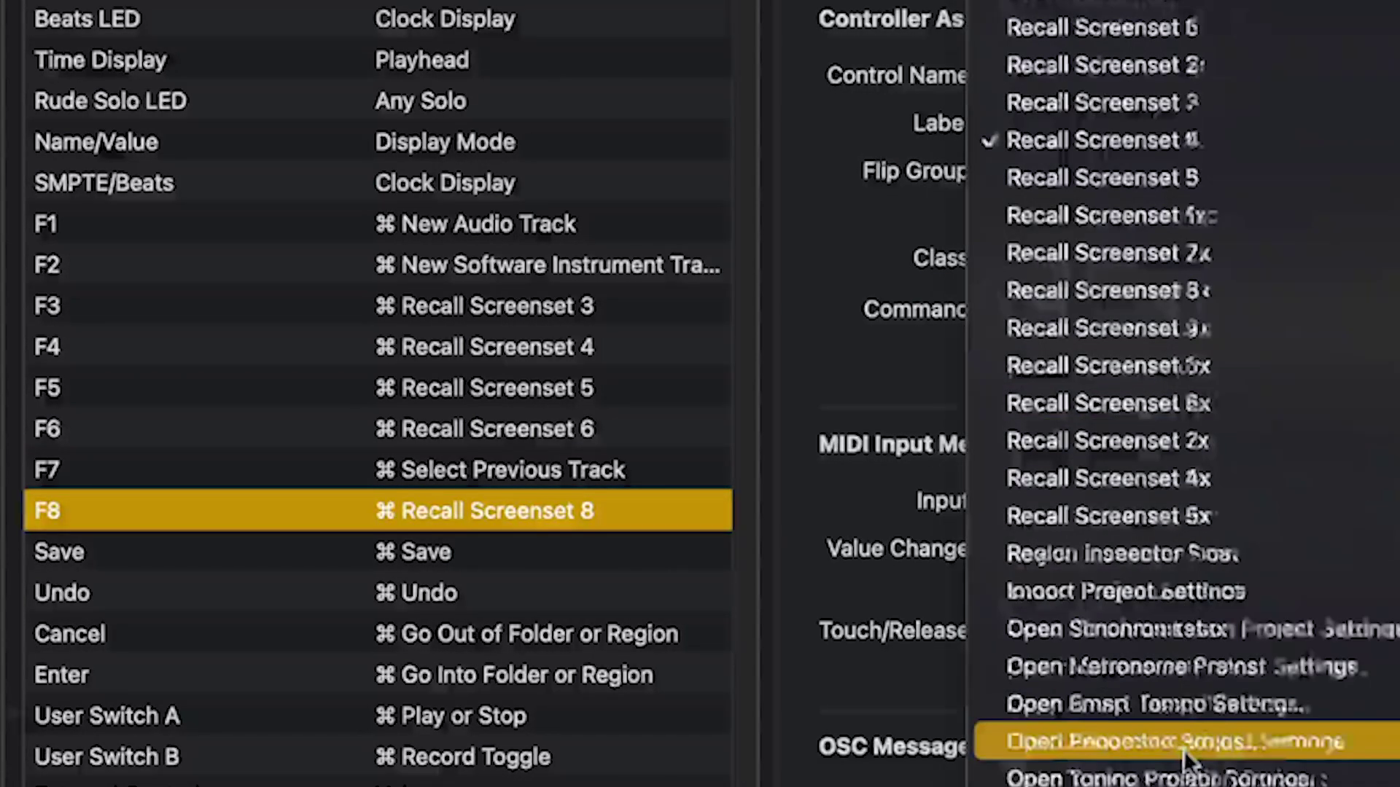
pyautogui.scroll(-20, 1188, 741)
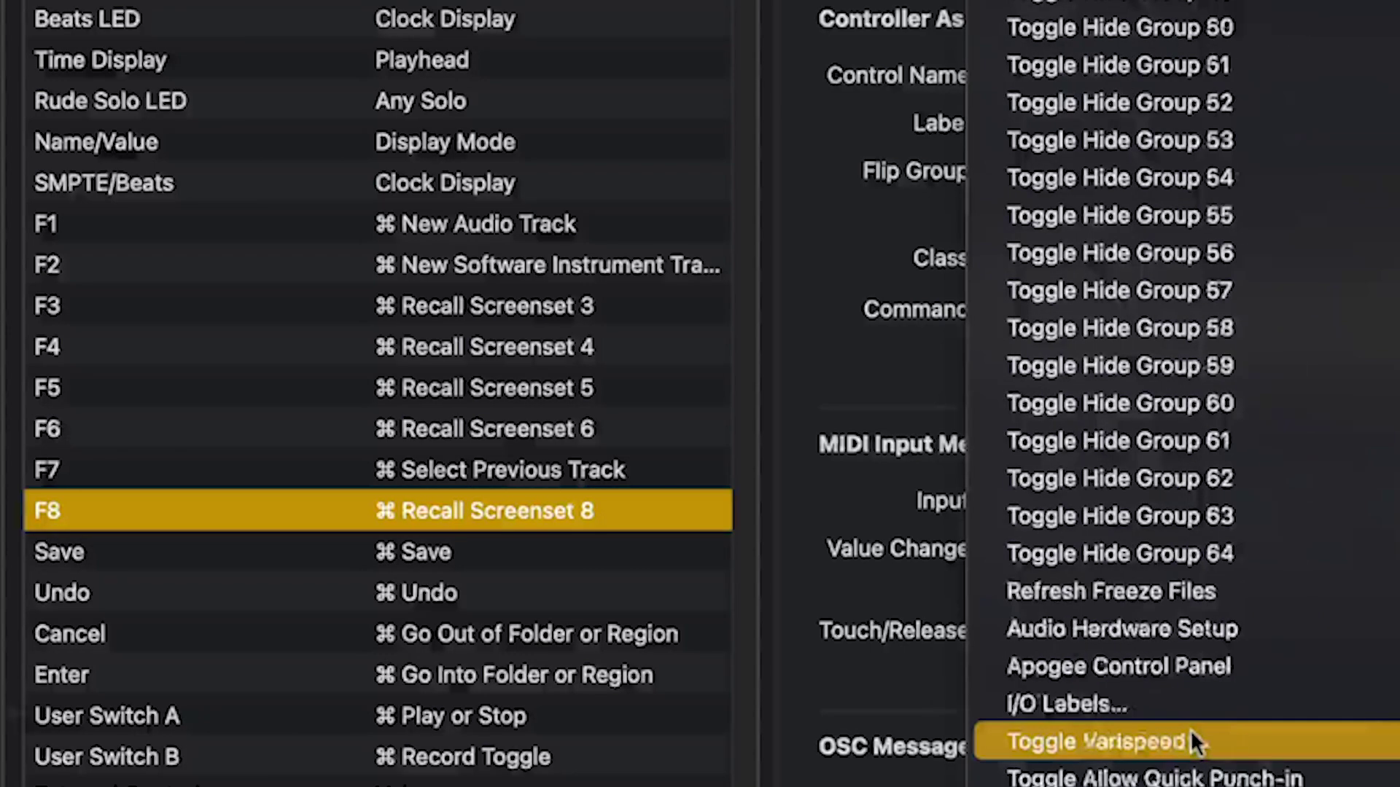
pyautogui.scroll(-6, 1192, 742)
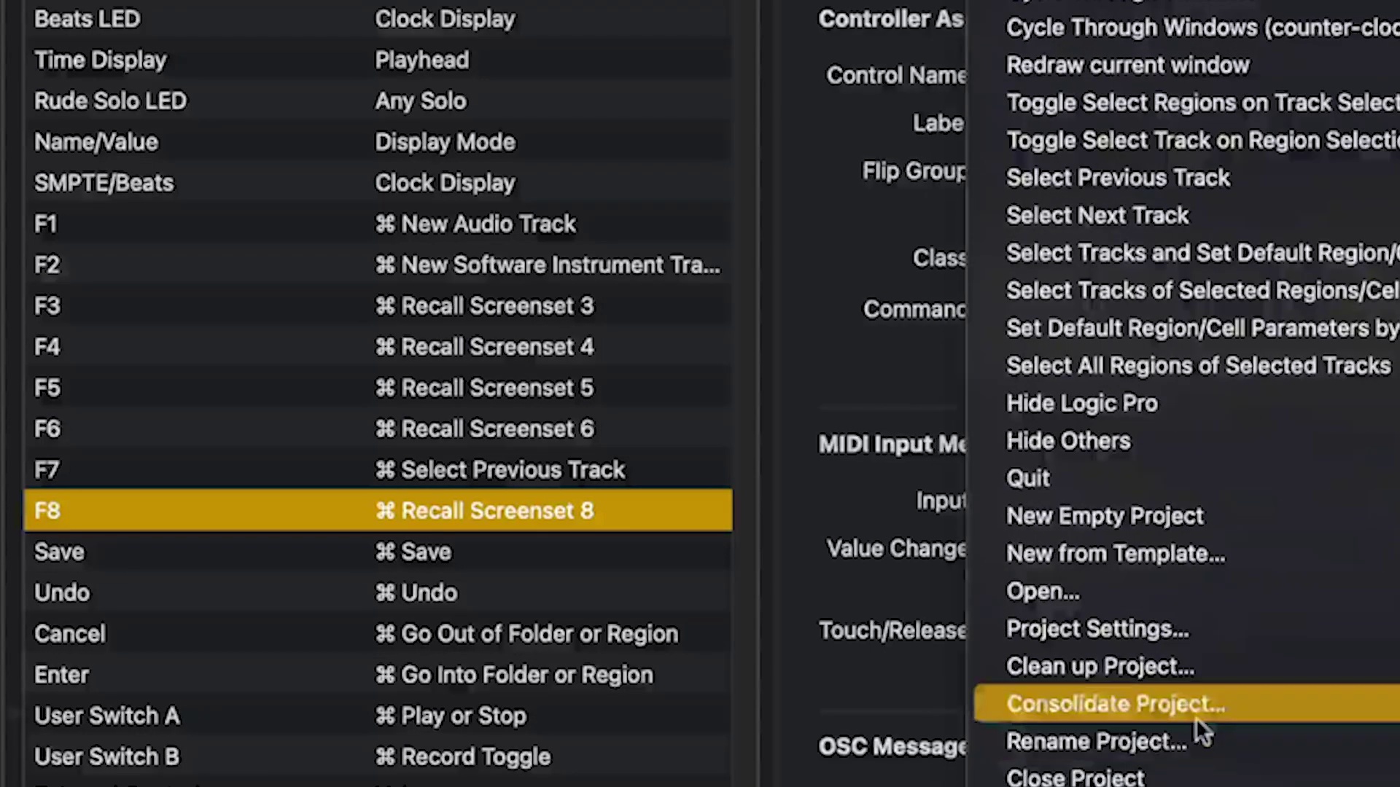
pyautogui.click(1280, 218)
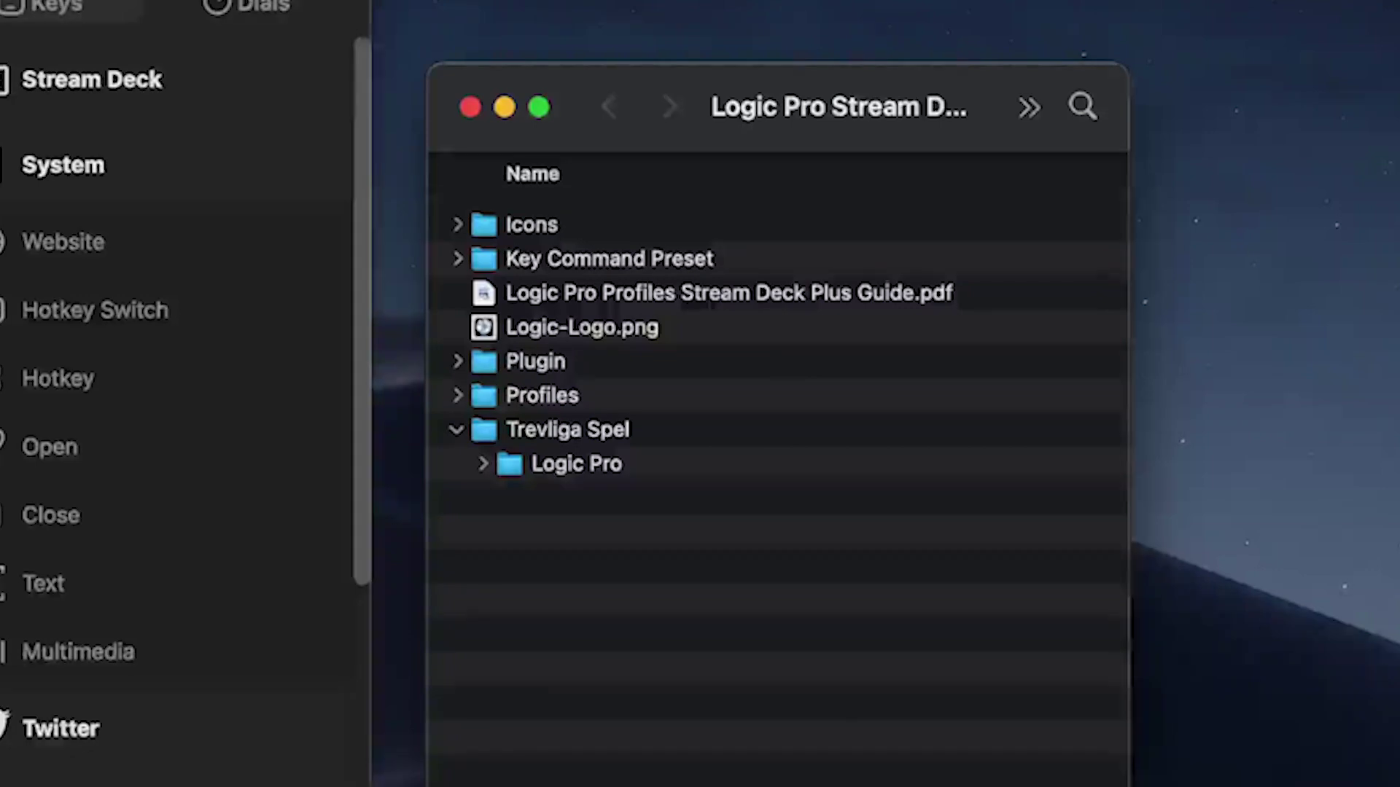
# Collapse Trevliga Spel, expand Profiles and select the Live Loops profile file.
pyautogui.click(457, 430)
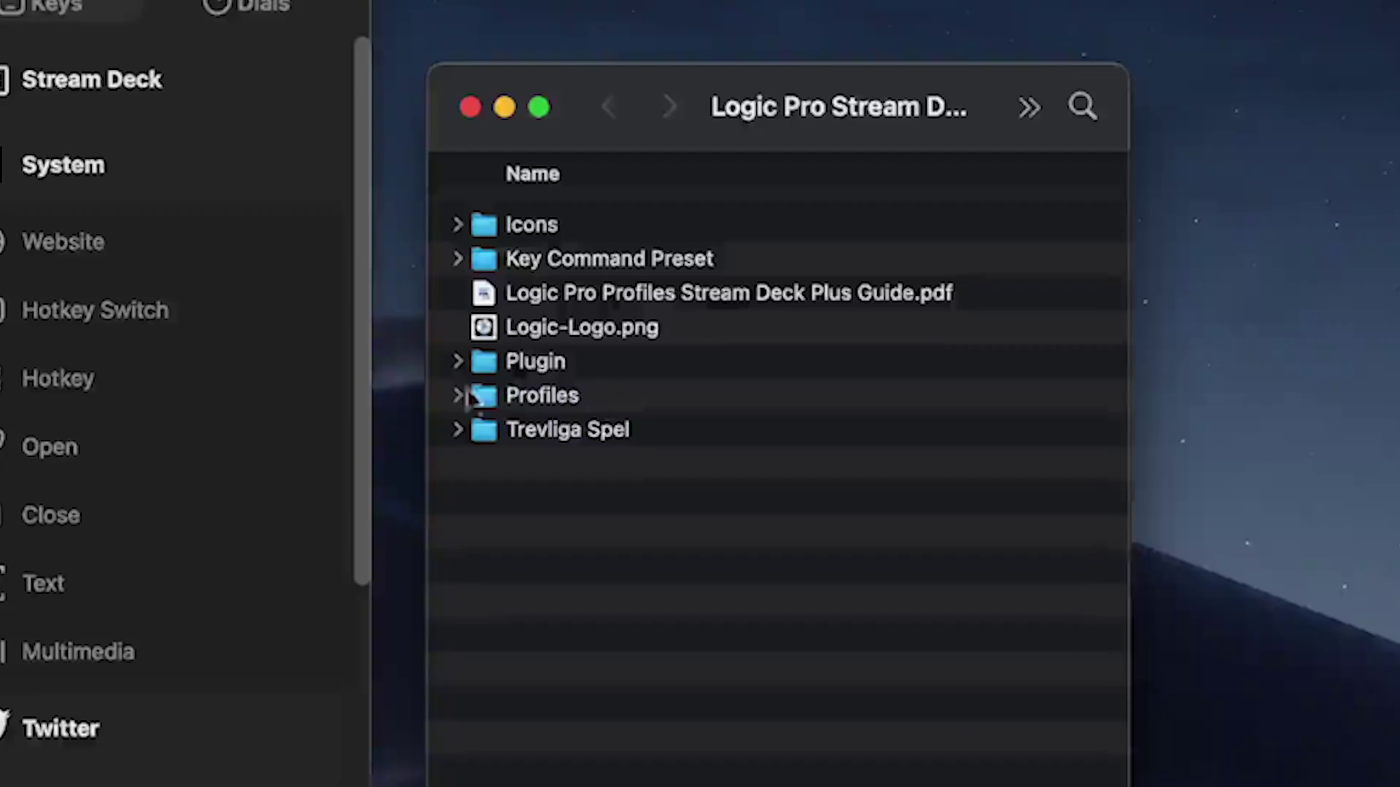
pyautogui.click(458, 396)
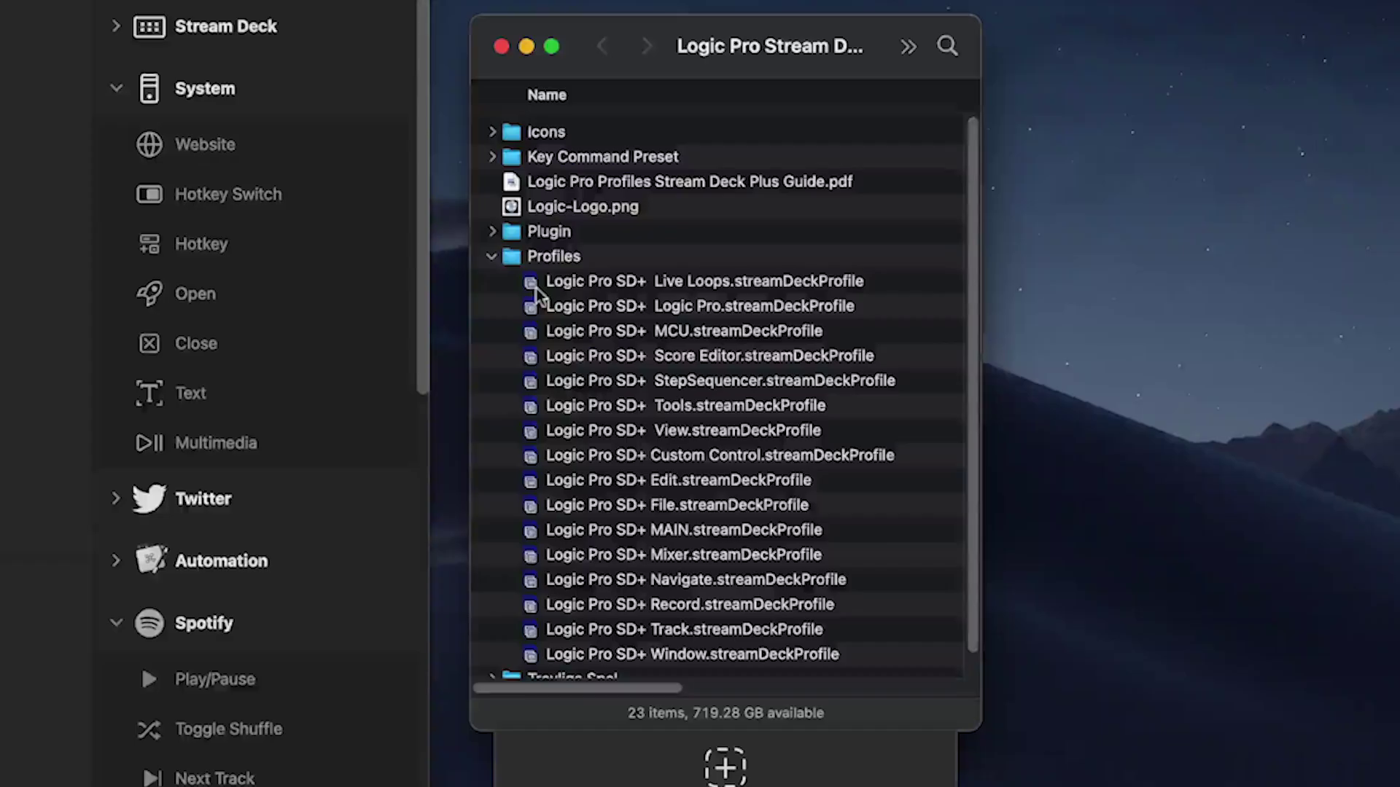
pyautogui.click(597, 289)
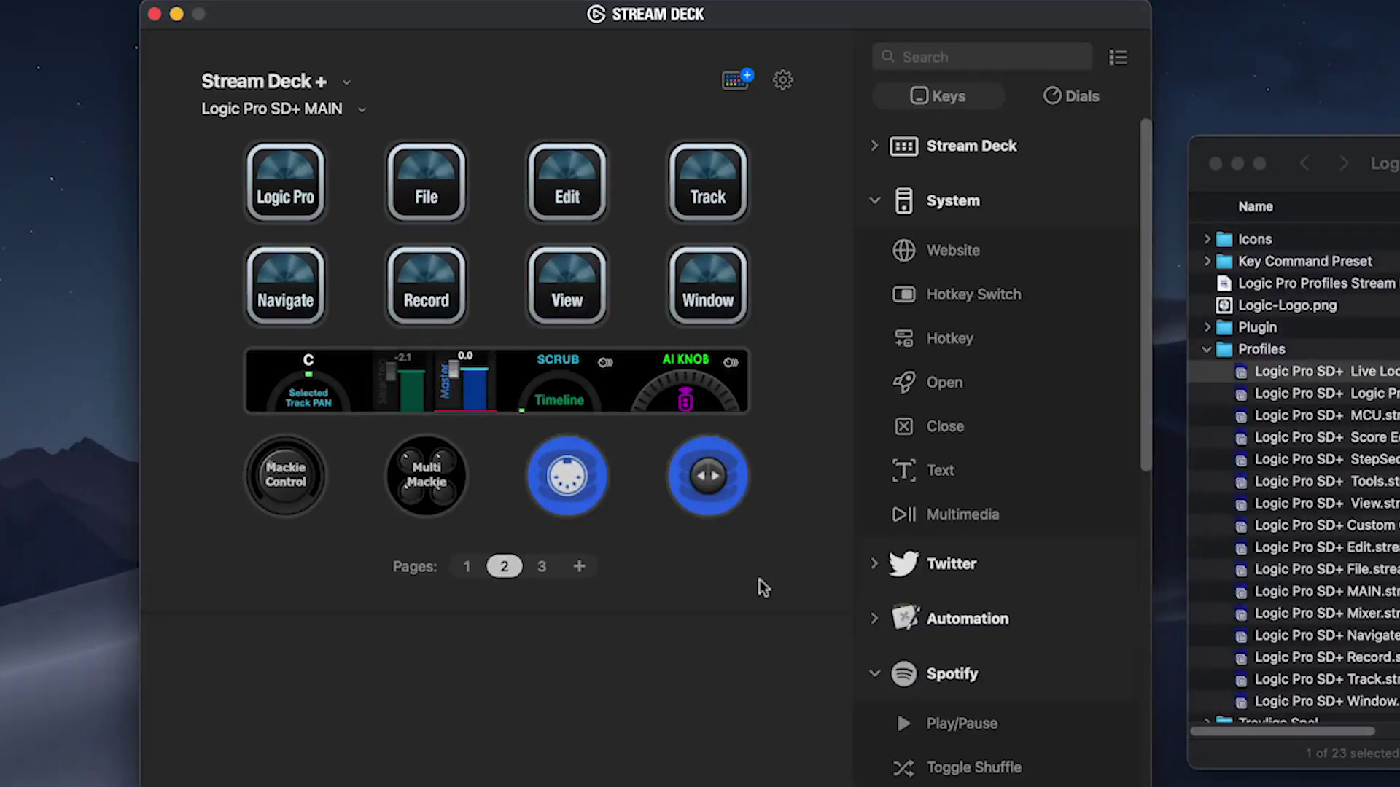
# Browse MAIN pages 1 and 2, then bring up the Logic Pro key's Switch Profile target list.
pyautogui.click(466, 567)
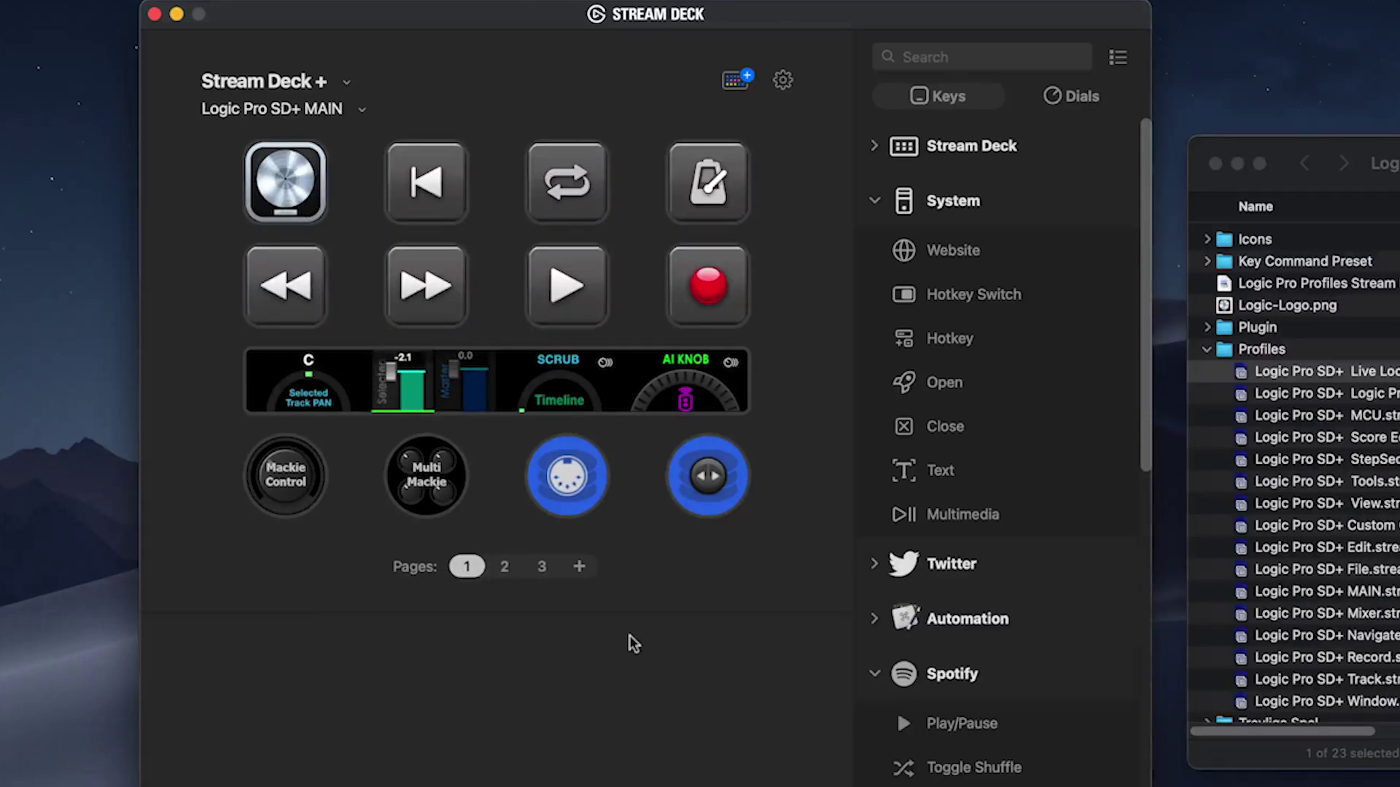
pyautogui.click(505, 567)
pyautogui.click(288, 183)
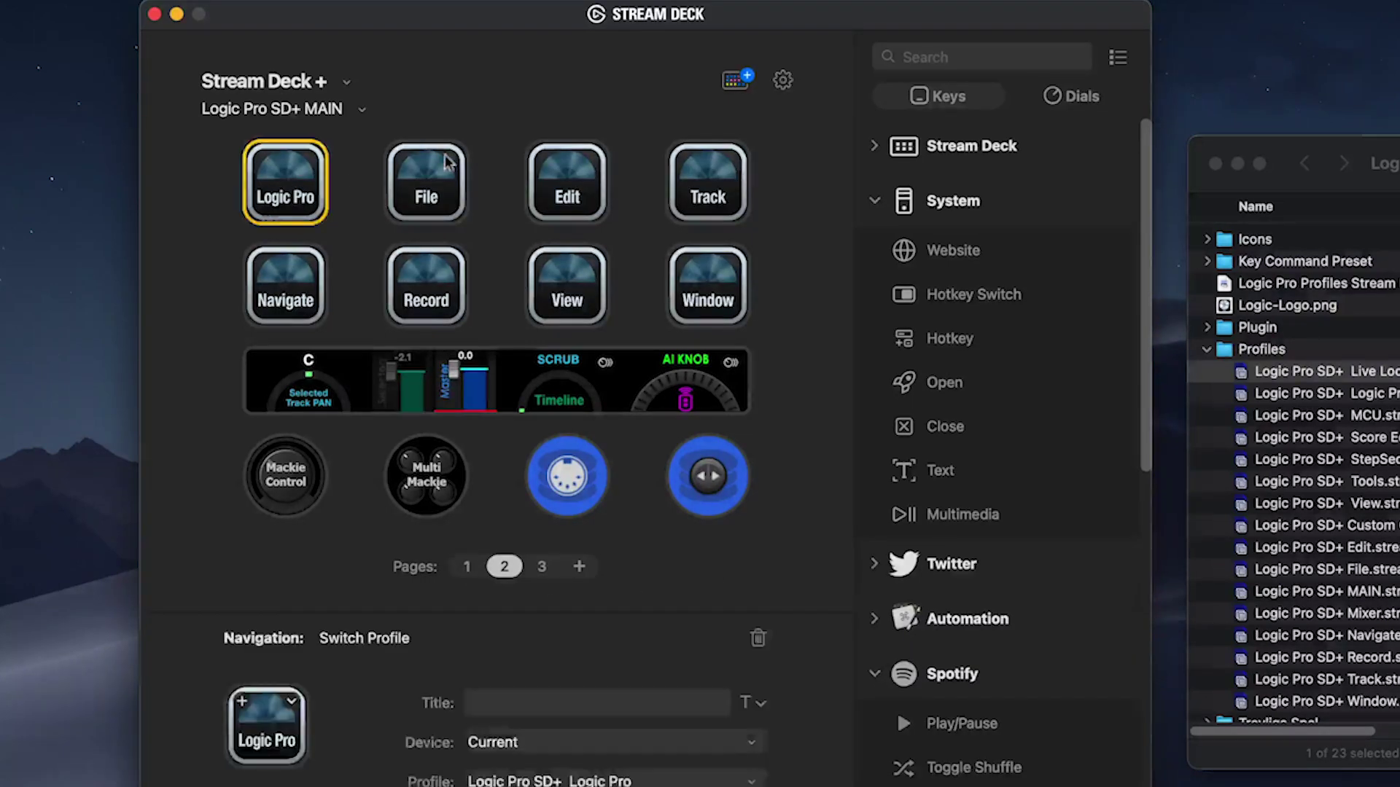
pyautogui.click(435, 167)
pyautogui.click(301, 183)
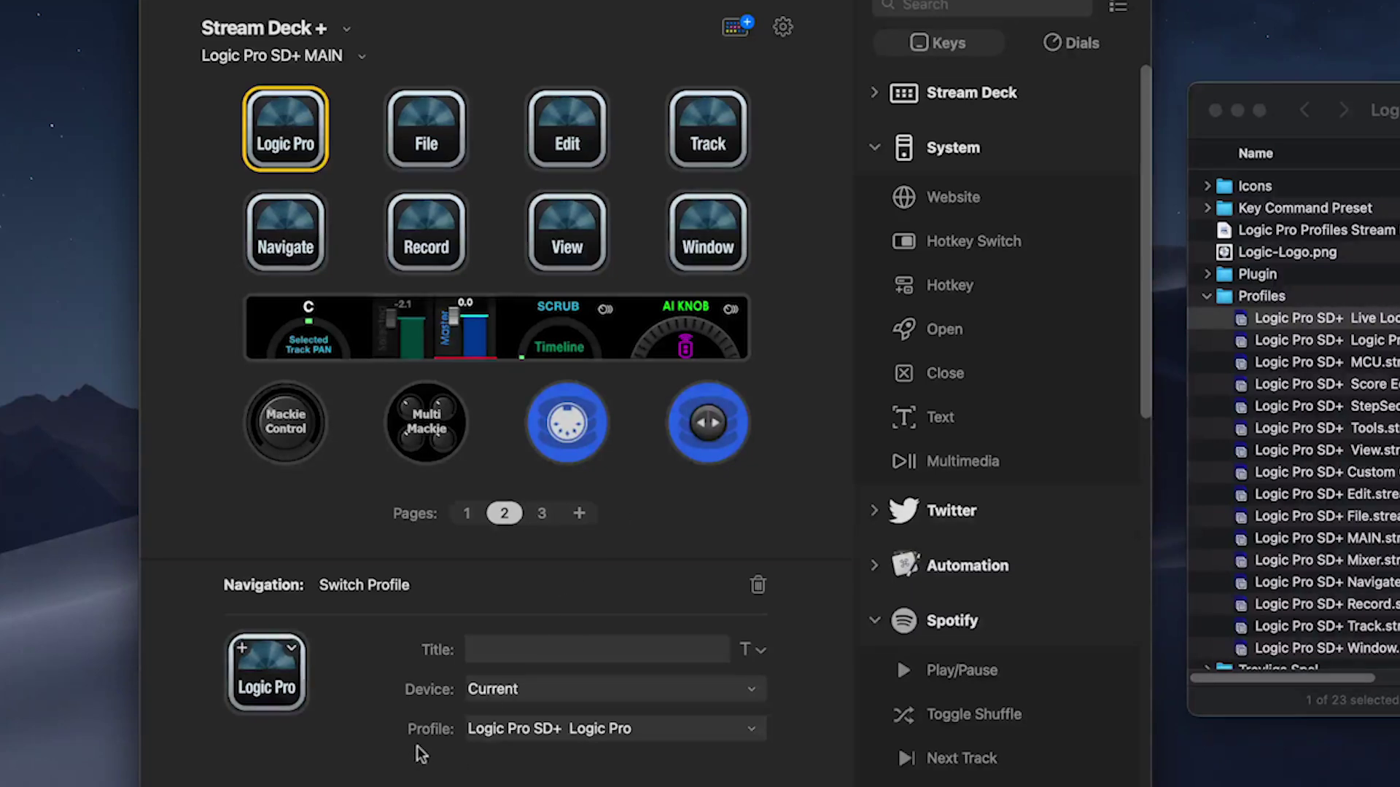
pyautogui.click(654, 727)
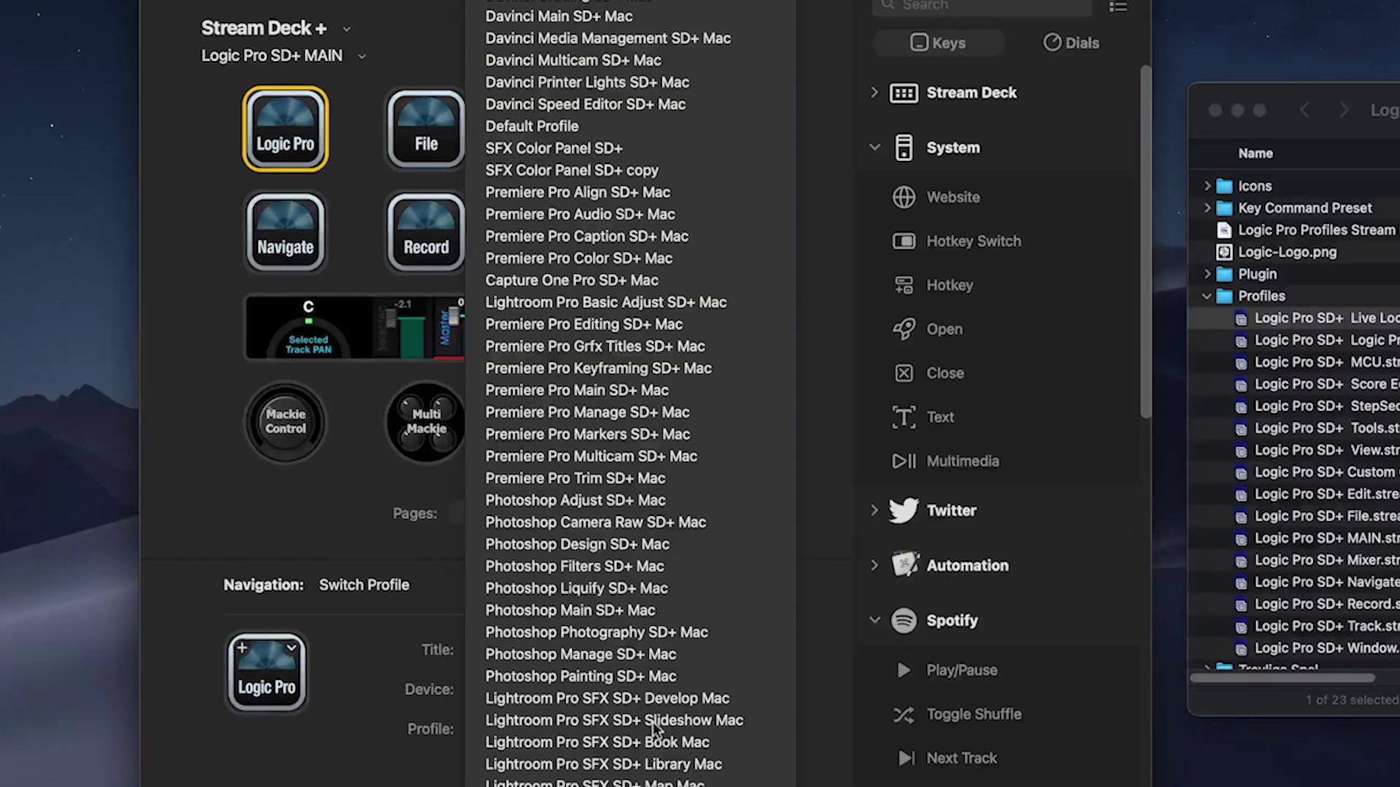
# Keep Logic Pro SD+ Logic Pro as the Logic Pro key's target, then select that profile's back-arrow key.
pyautogui.scroll(-15, 655, 726)
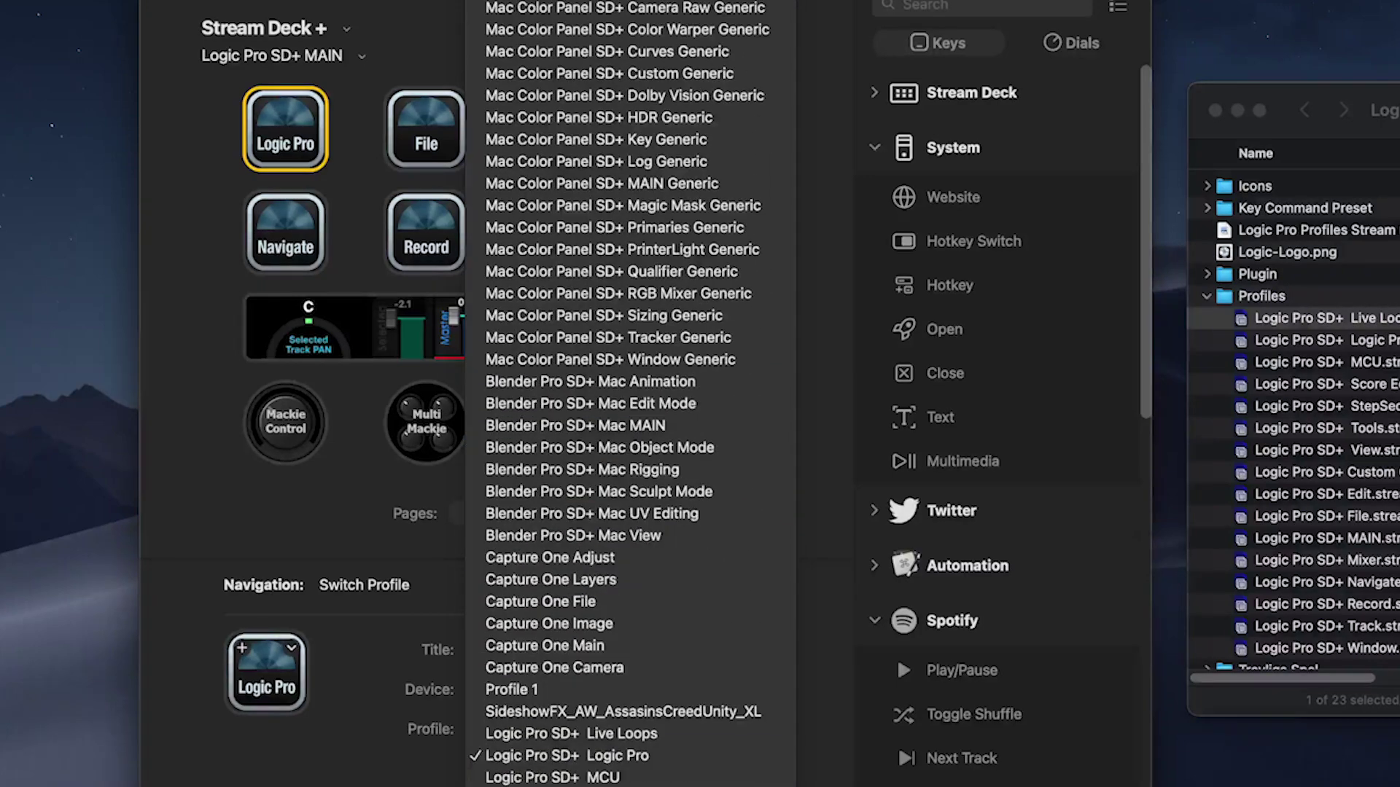
pyautogui.click(662, 754)
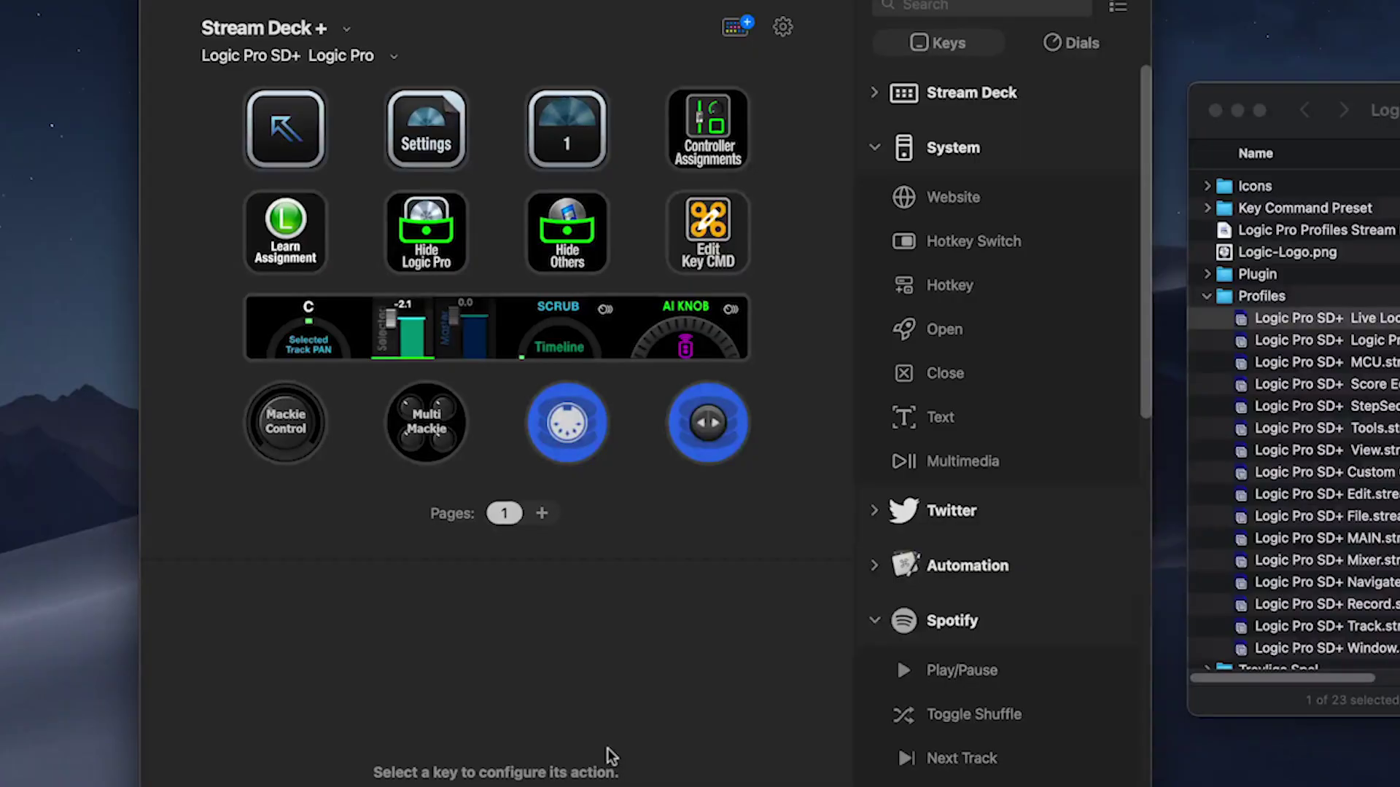
pyautogui.click(309, 128)
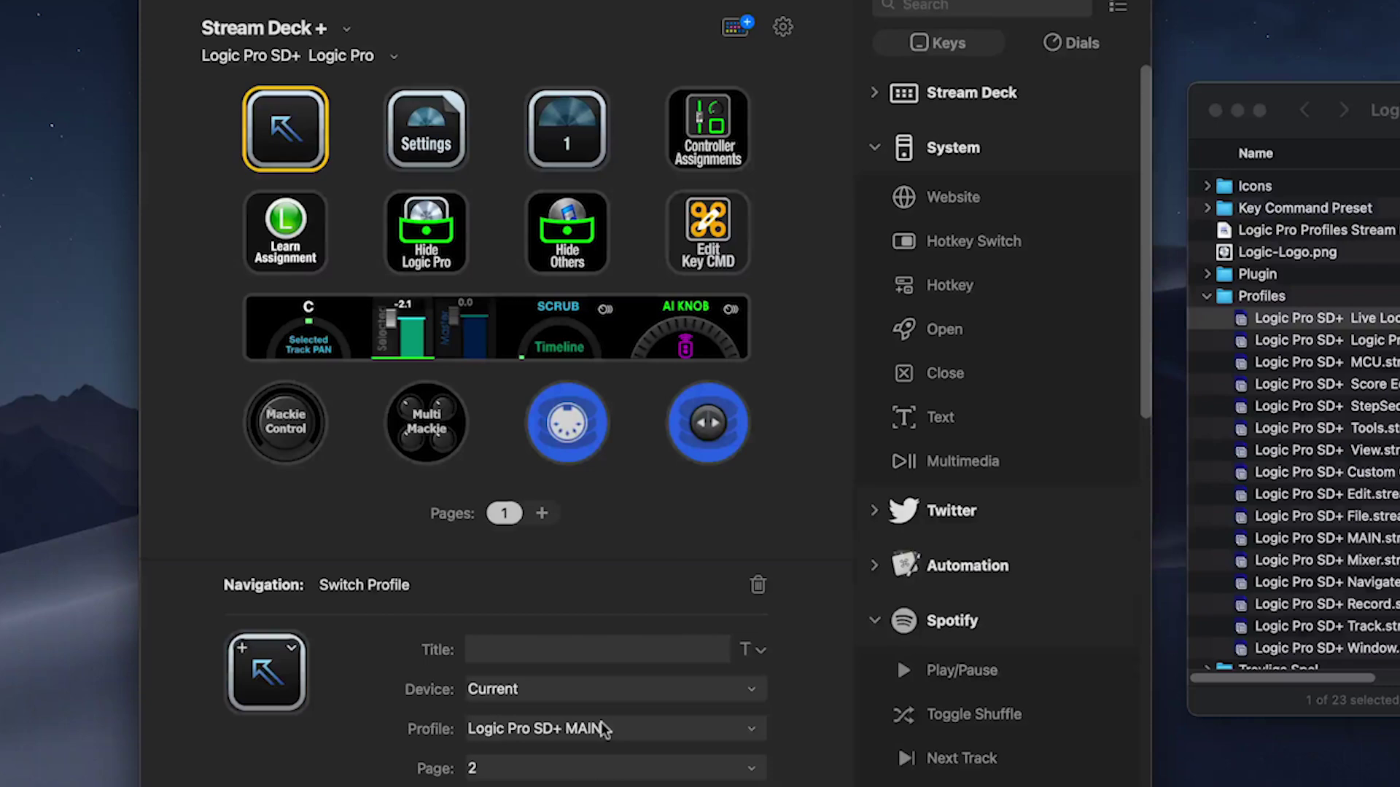
# Verify the back-arrow key targets Logic Pro SD+ MAIN page 2, then check the File key's target.
pyautogui.click(529, 738)
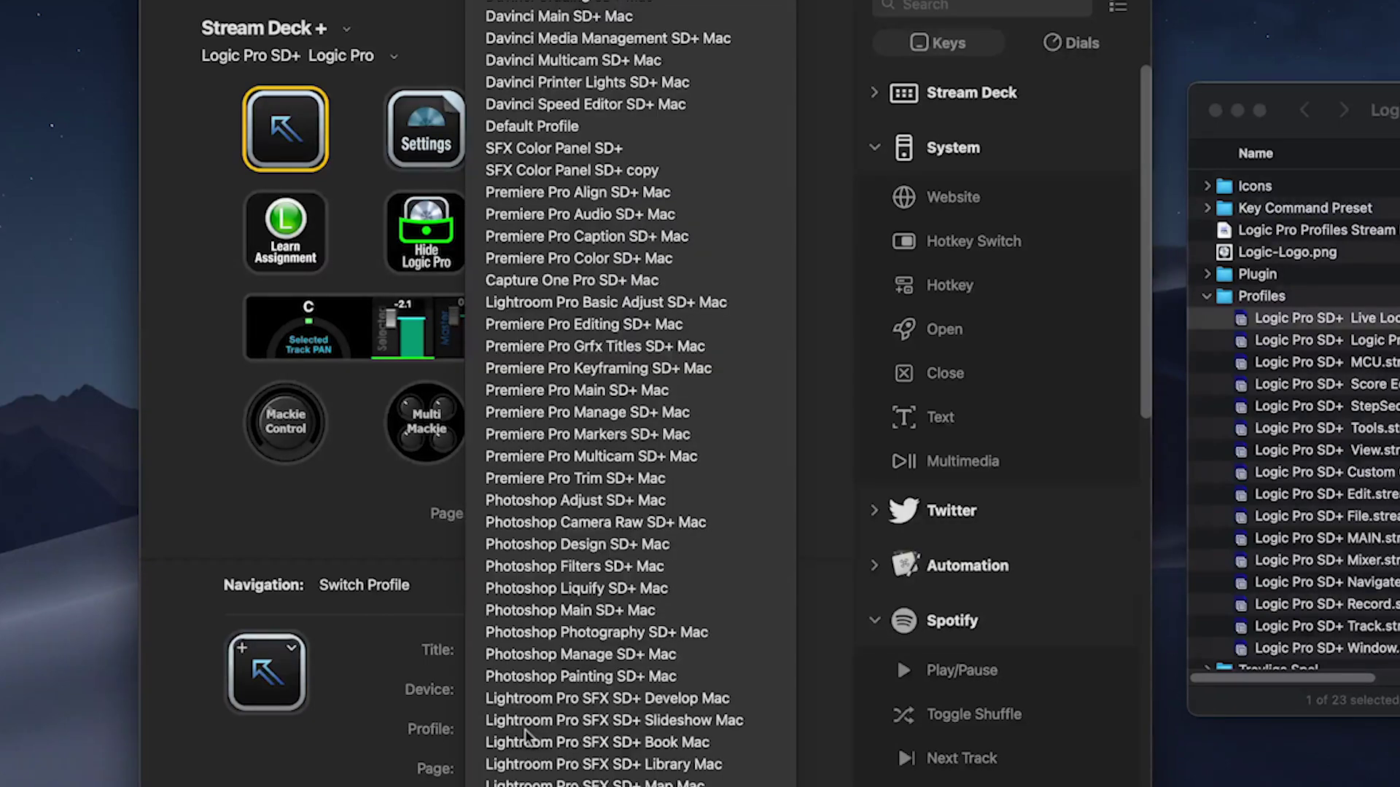
pyautogui.scroll(-10, 527, 738)
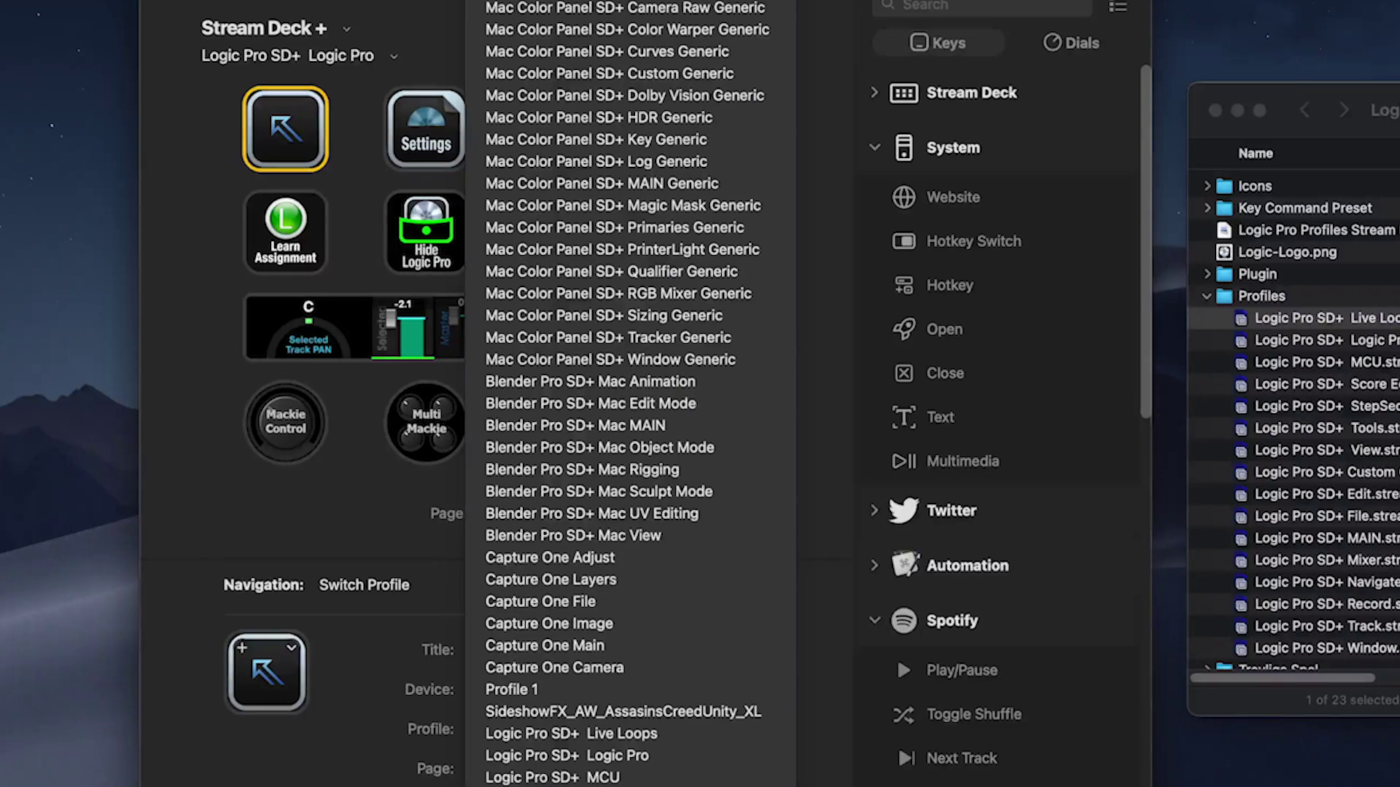
pyautogui.press('Return')
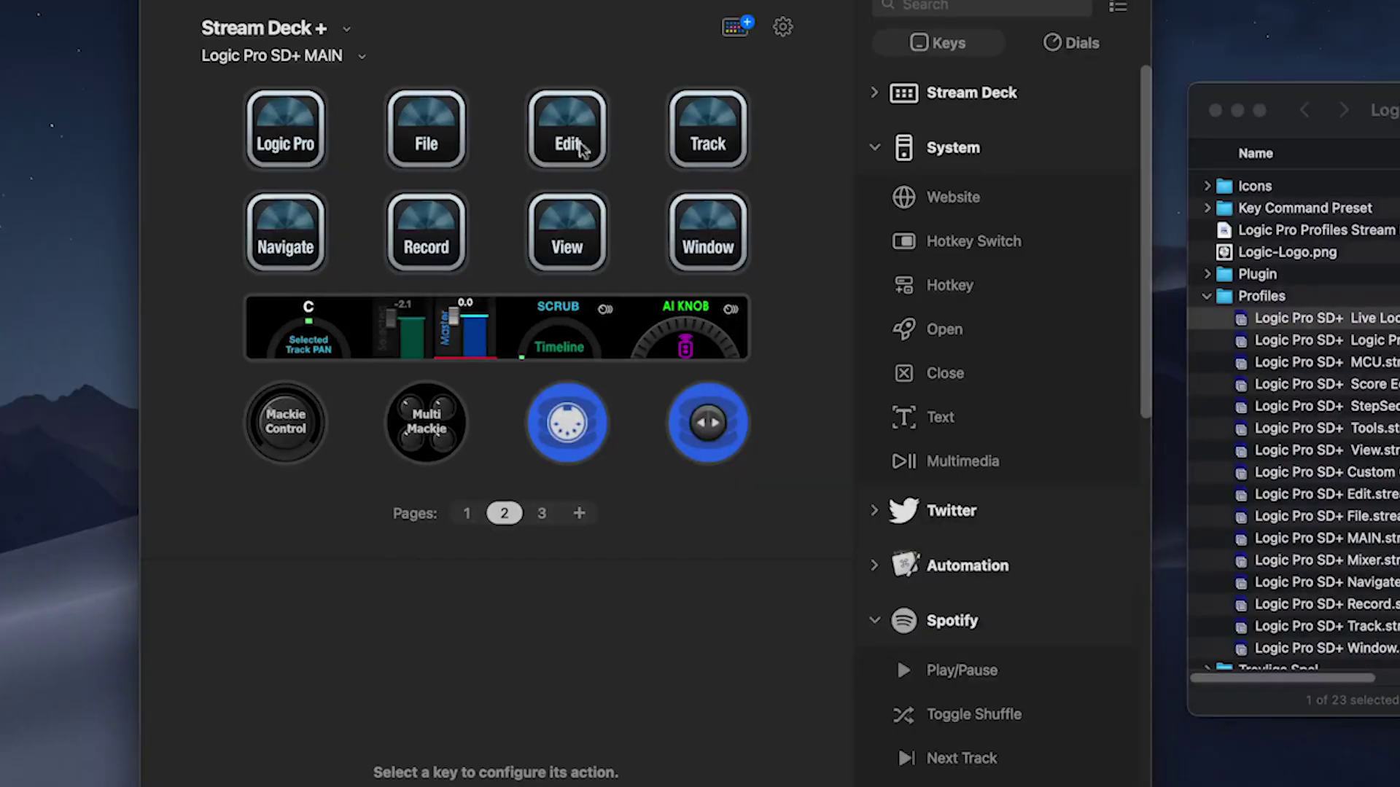
pyautogui.click(420, 135)
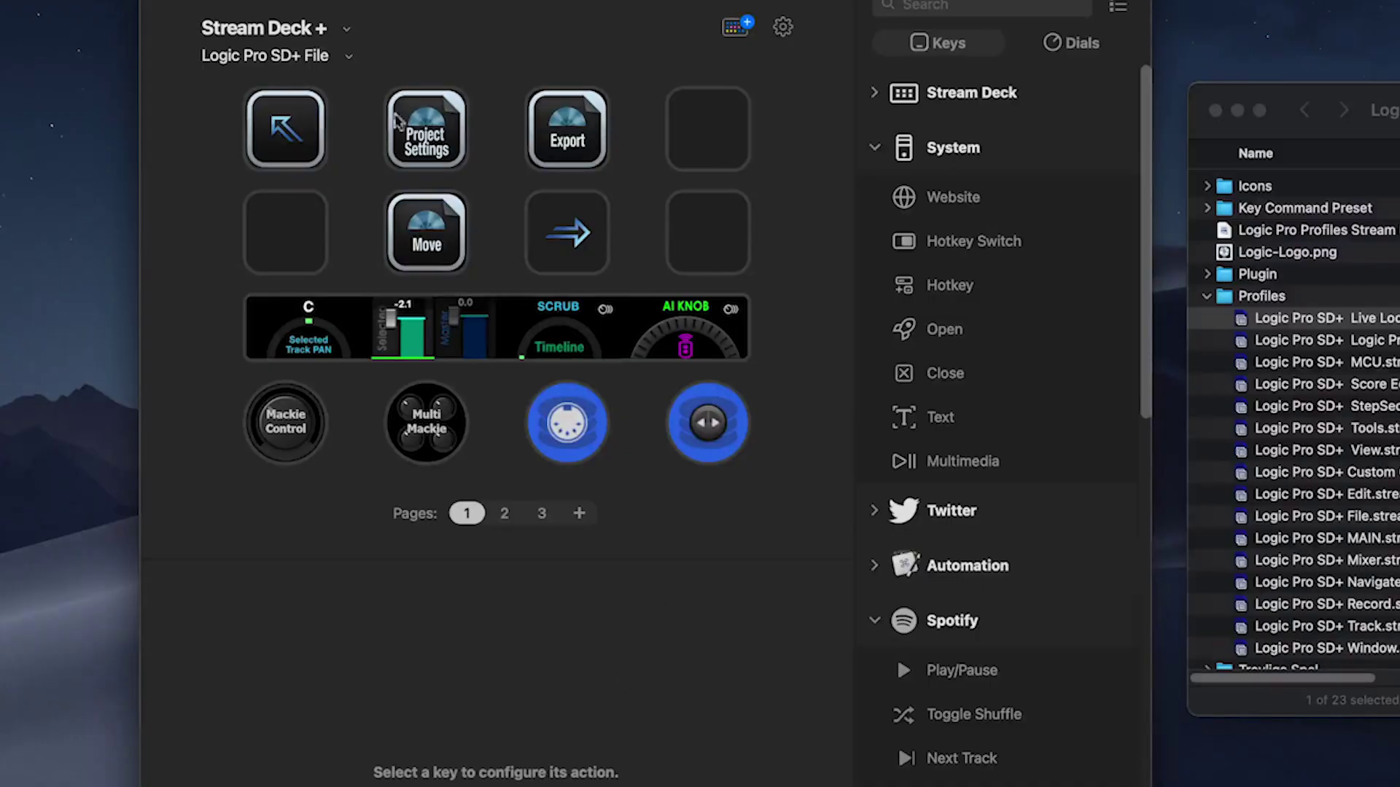
pyautogui.click(318, 128)
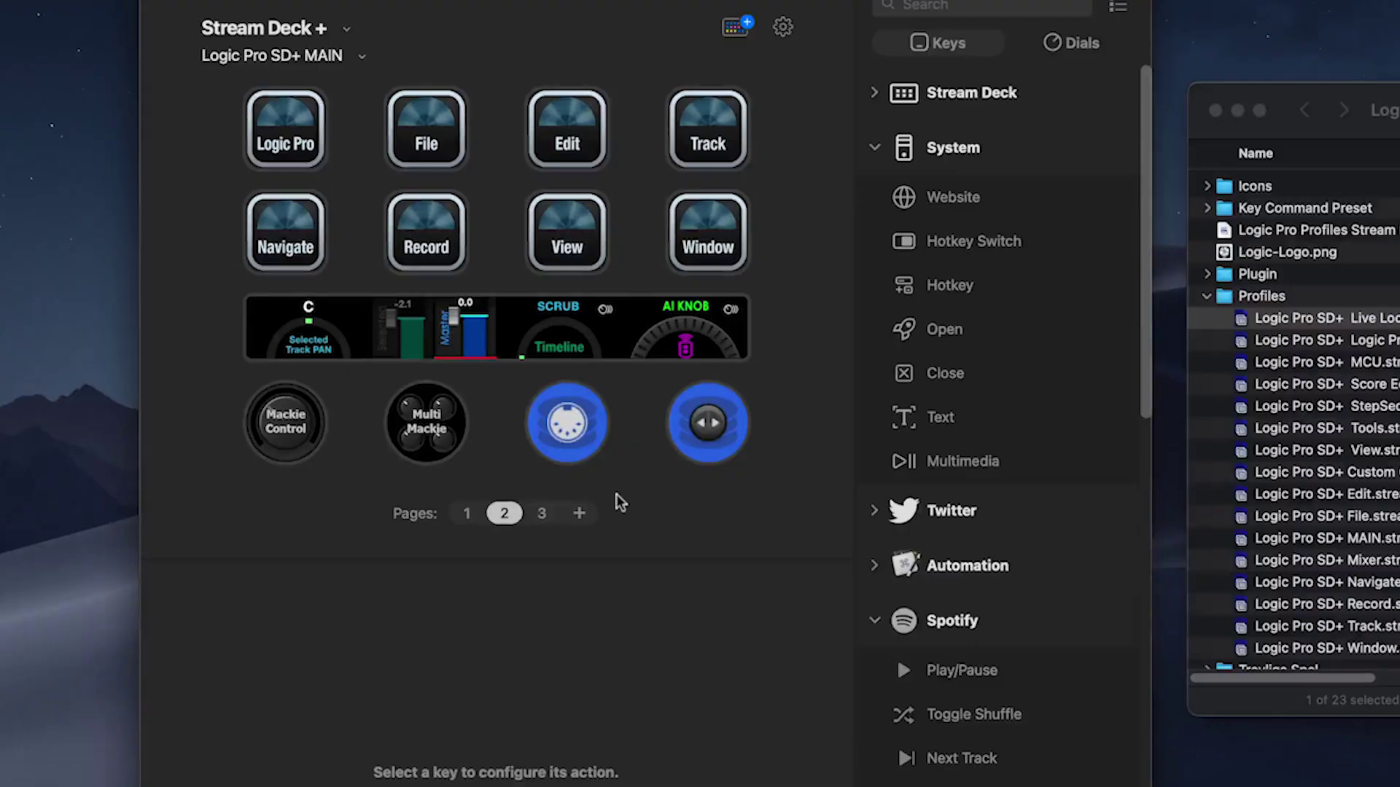
# Verify the Edit, Track, Navigate, Record, View and Window keys' target profiles, then show MAIN page 3.
pyautogui.click(546, 130)
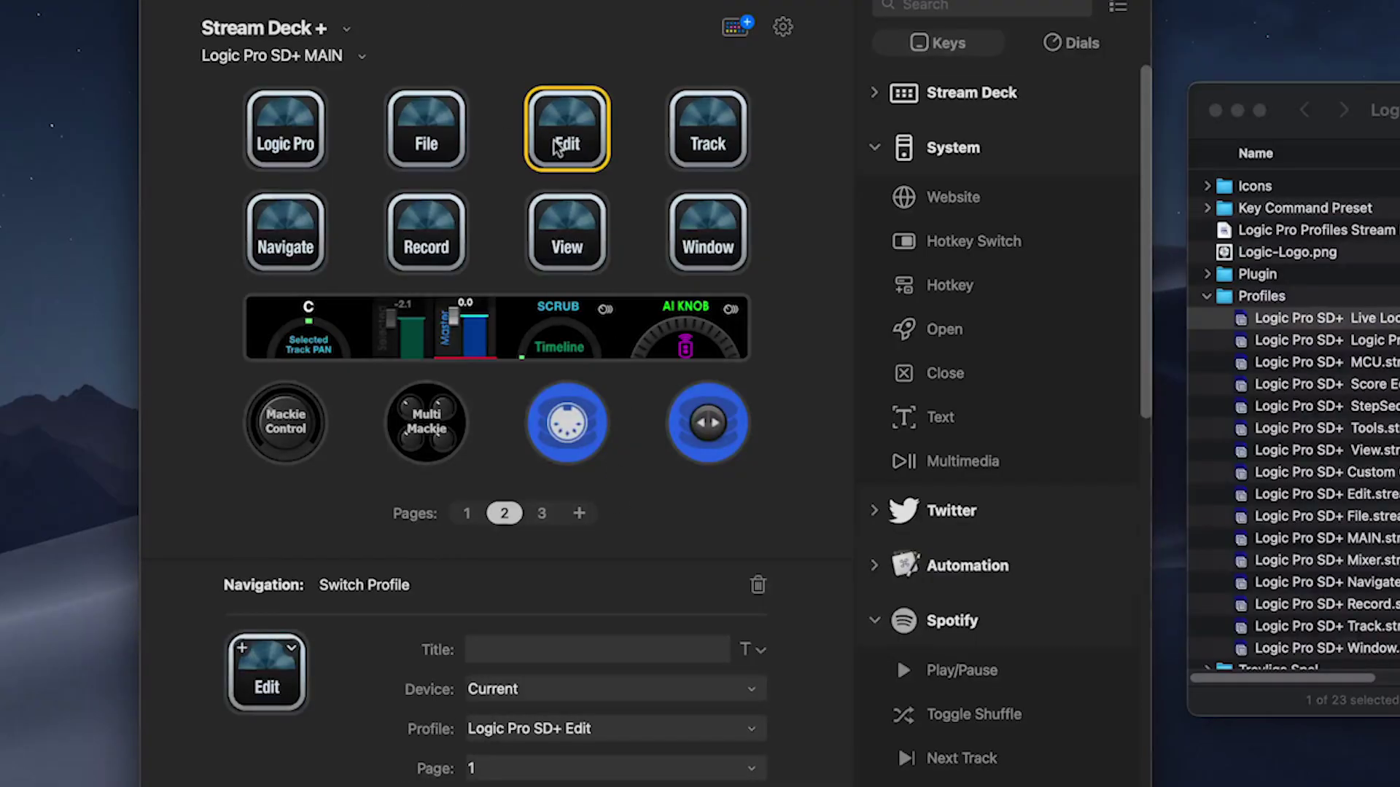
pyautogui.click(716, 127)
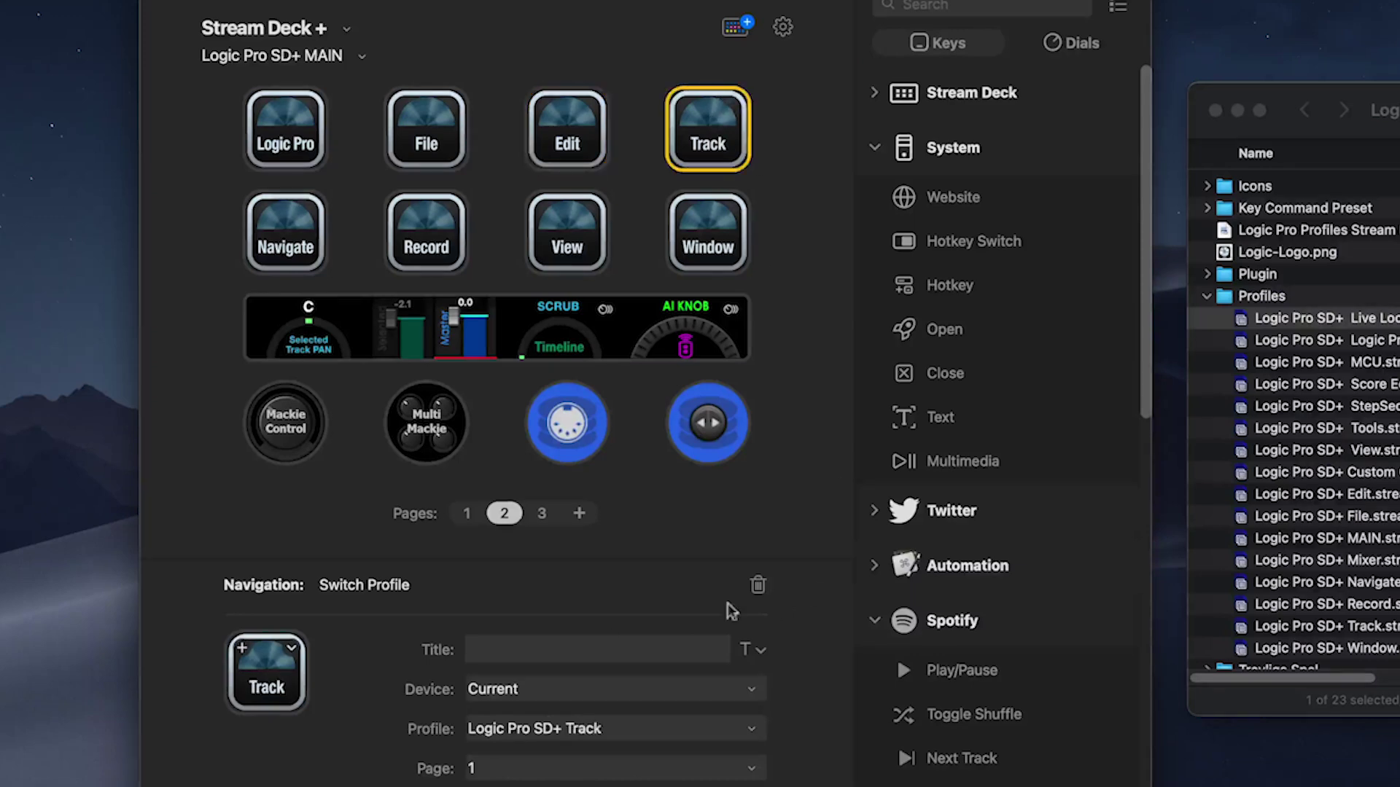
pyautogui.click(289, 250)
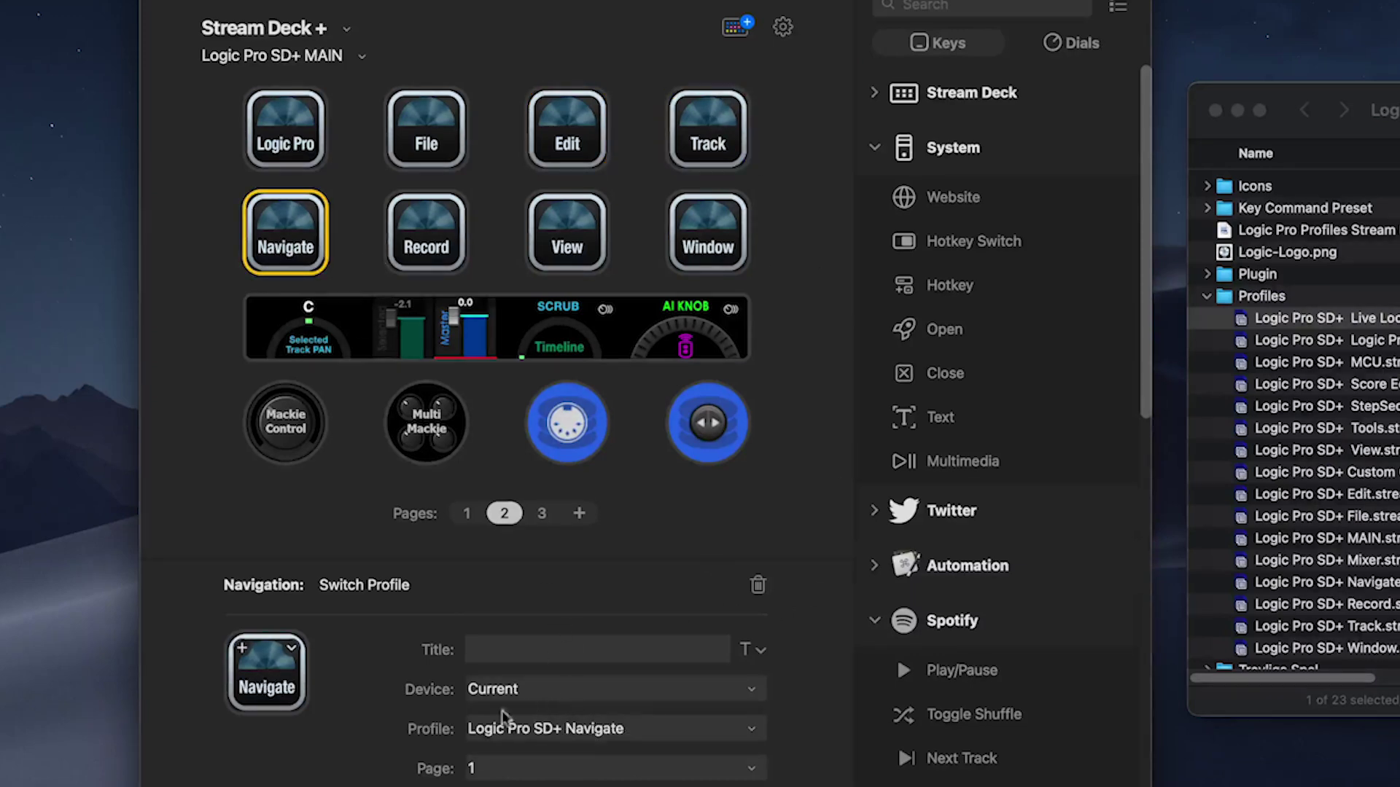
pyautogui.click(405, 256)
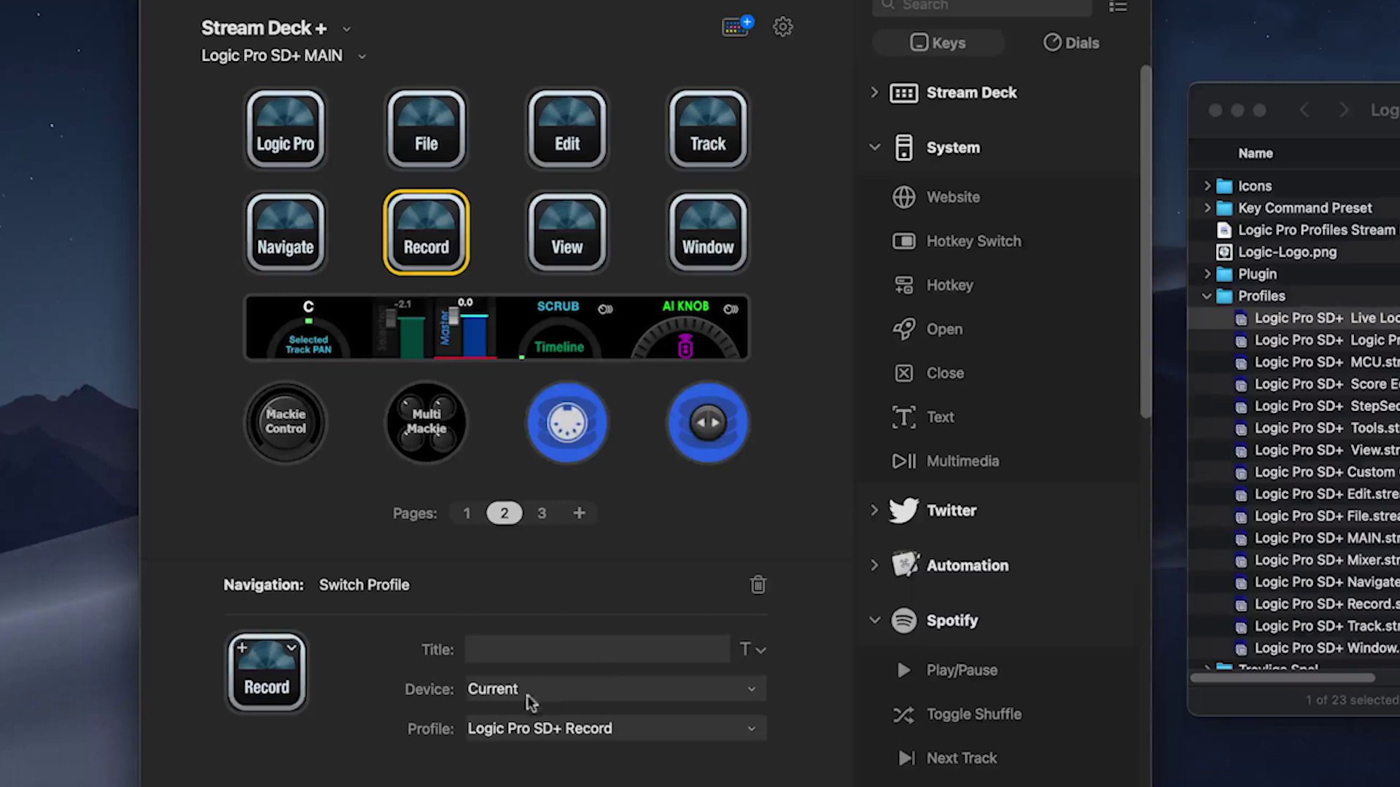
pyautogui.click(563, 267)
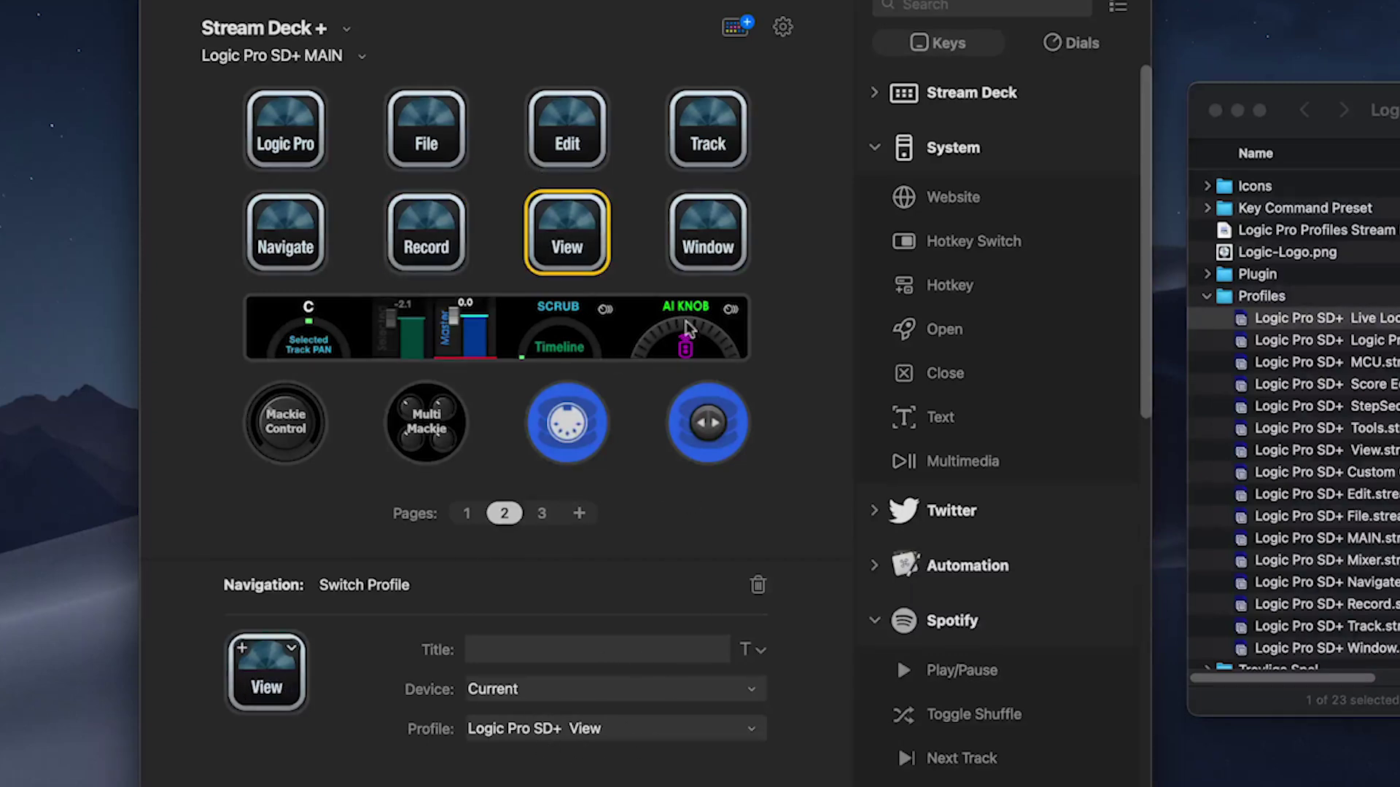
pyautogui.click(700, 261)
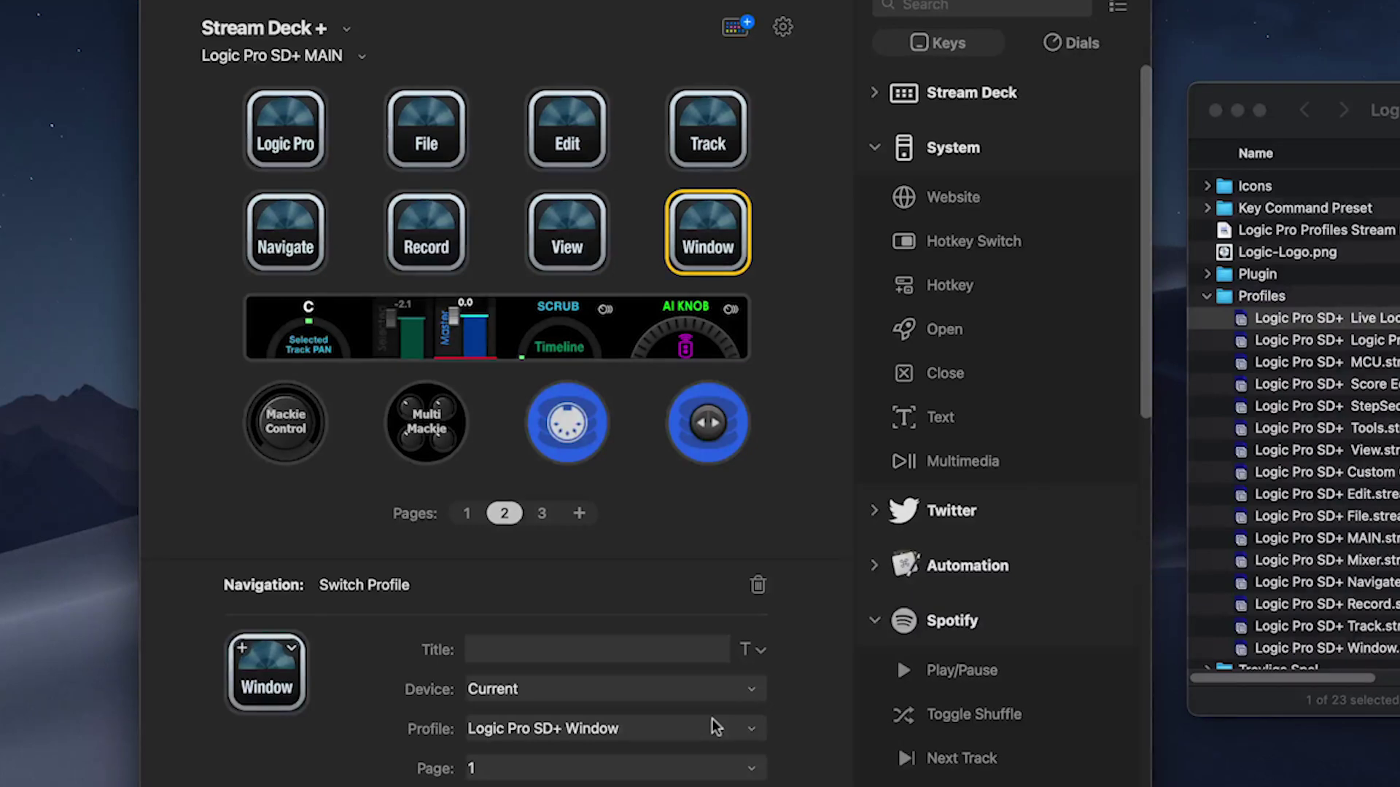
pyautogui.click(541, 514)
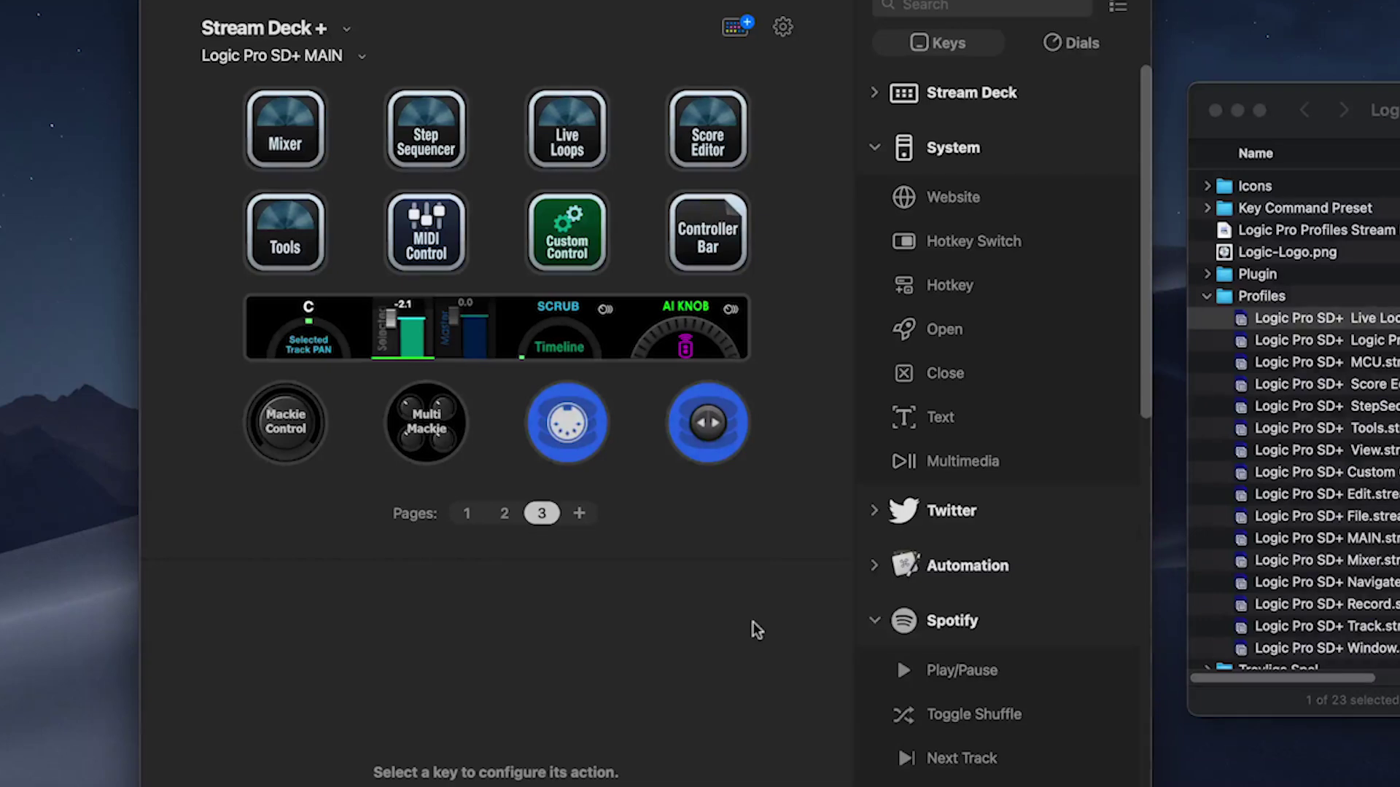
pyautogui.click(283, 130)
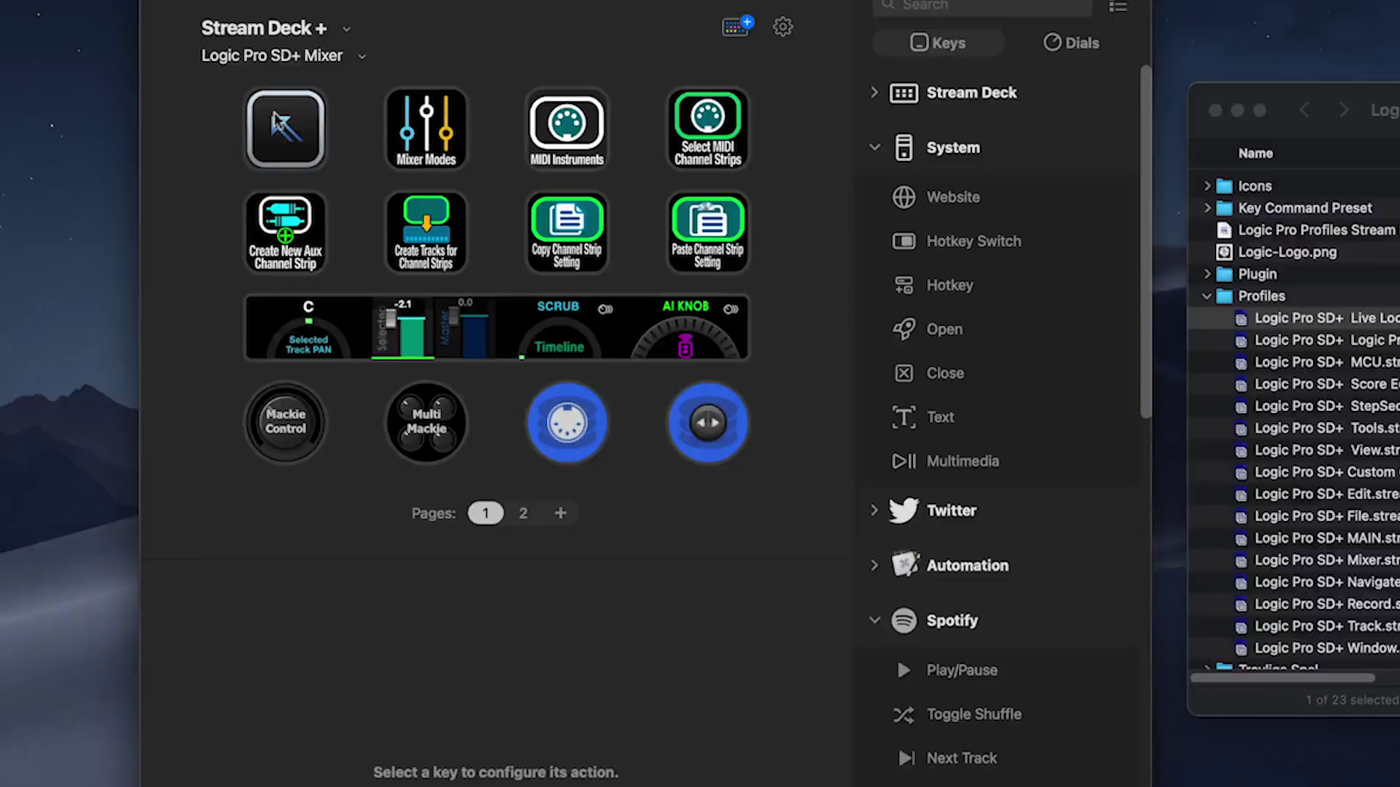
pyautogui.click(285, 128)
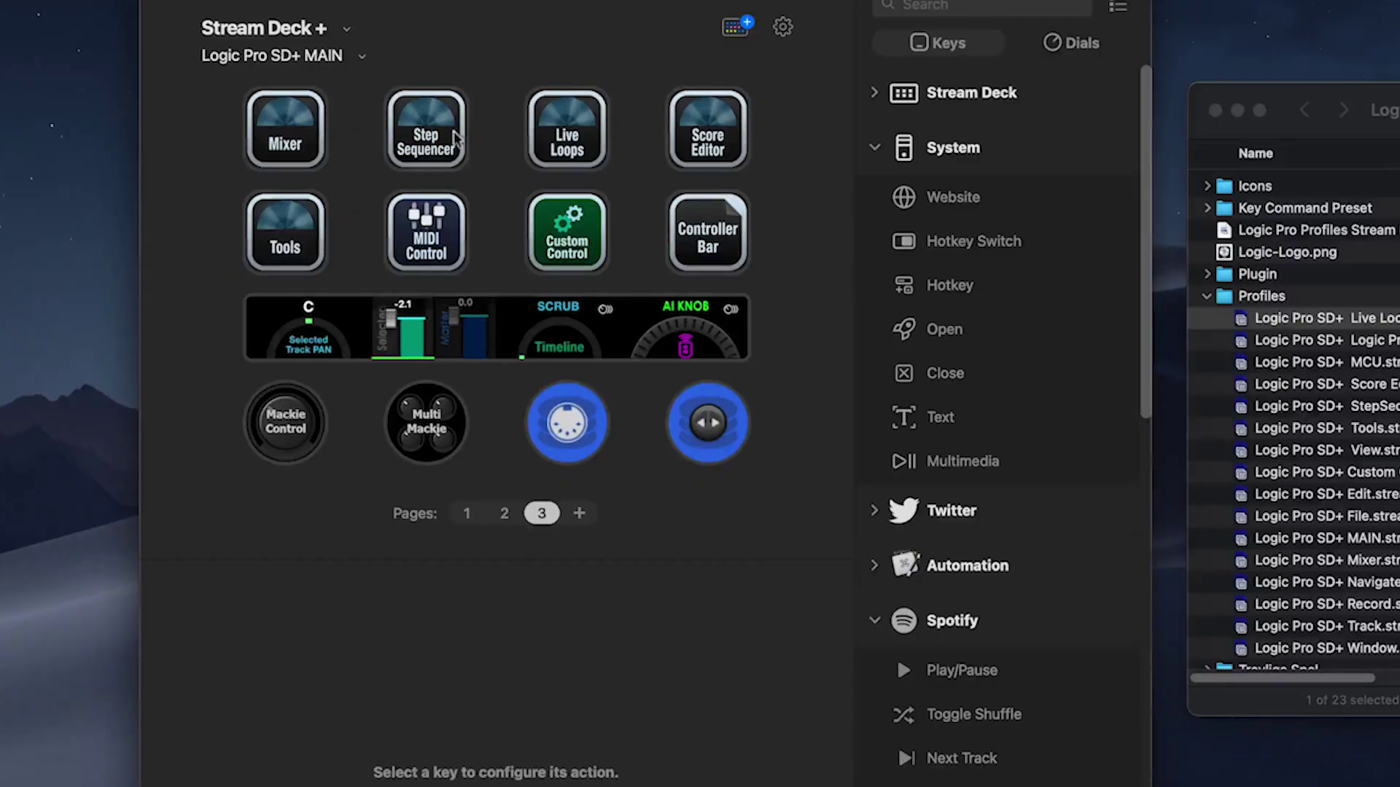
pyautogui.click(455, 134)
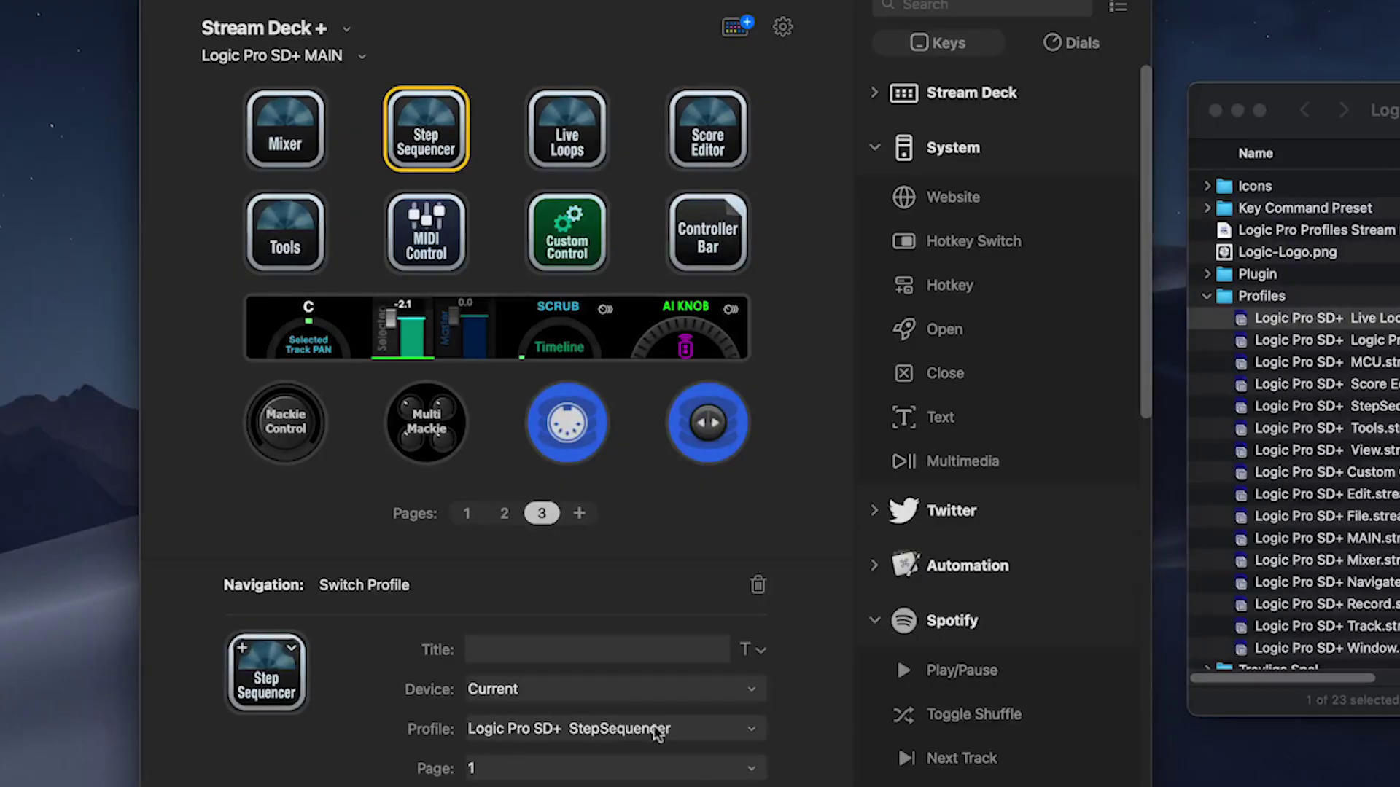
# Verify Live Loops, Score Editor, Tools, MIDI Control (MCU) and Custom Control targets, and inspect the Controller Bar folder.
pyautogui.click(559, 139)
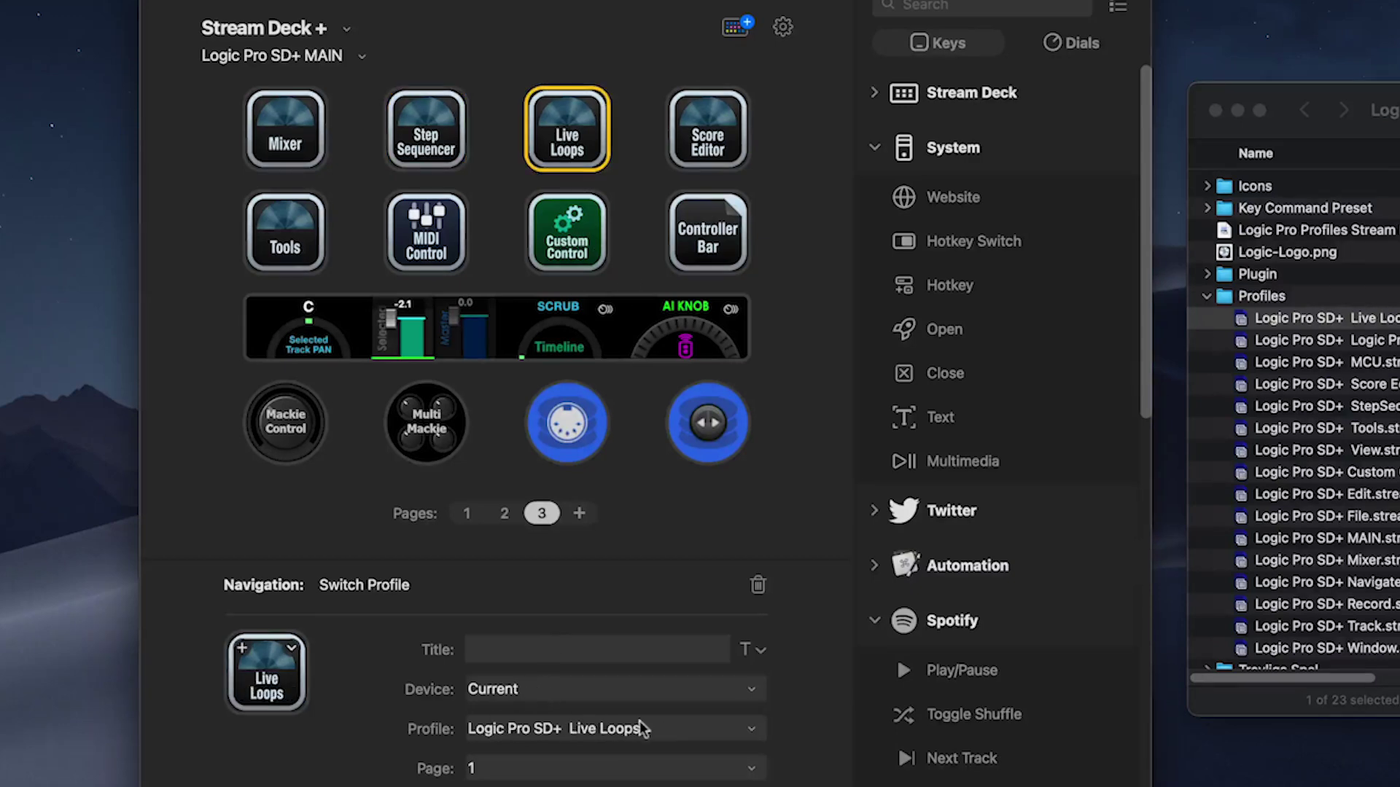
pyautogui.click(690, 138)
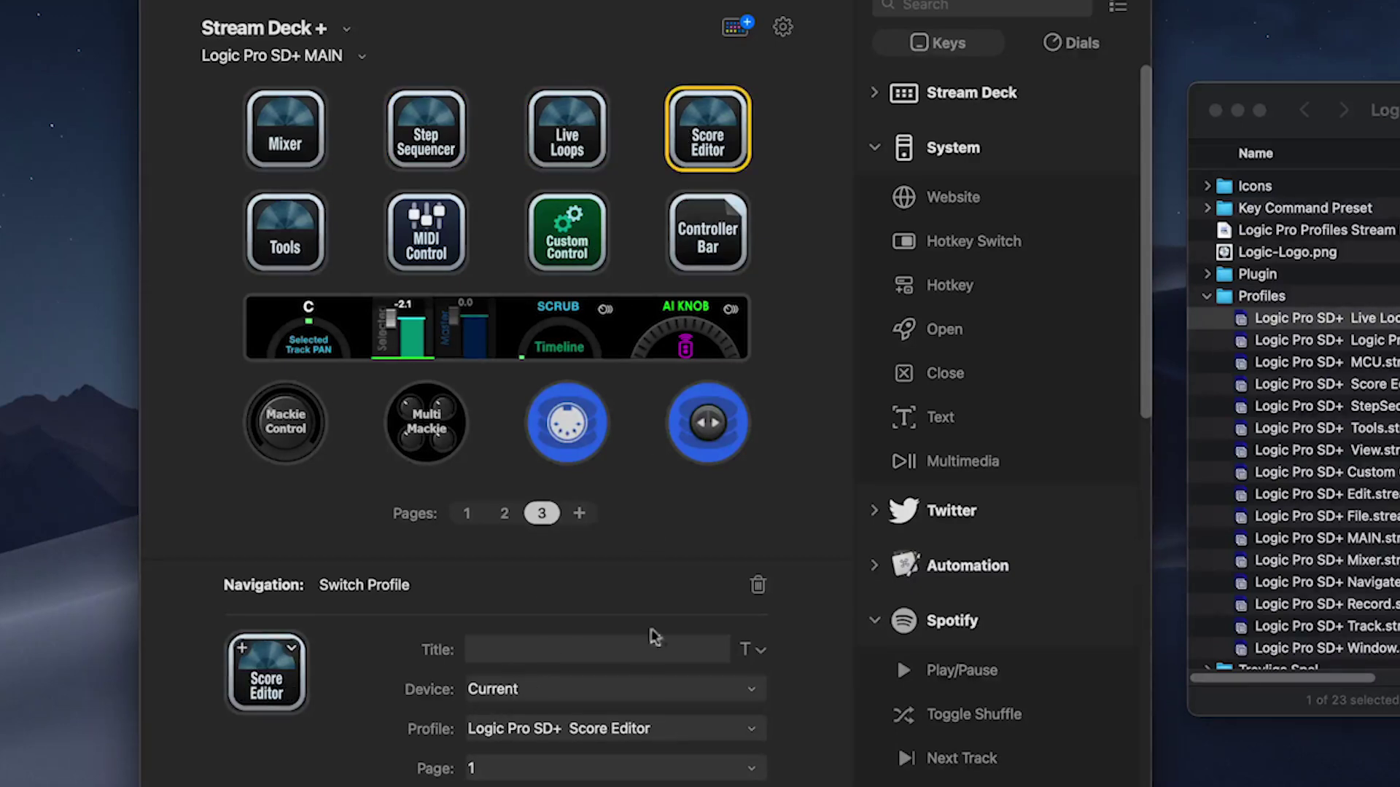
pyautogui.click(319, 235)
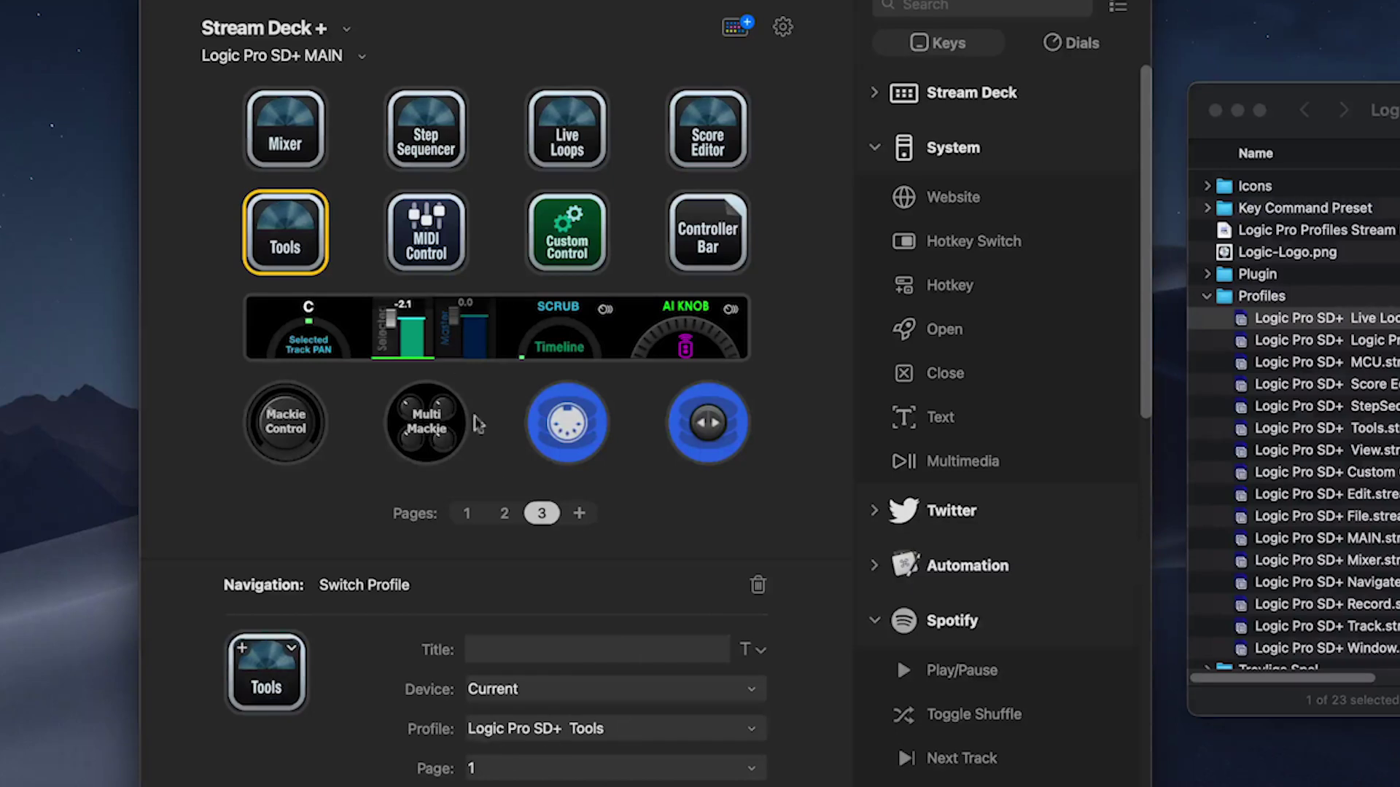
pyautogui.click(417, 259)
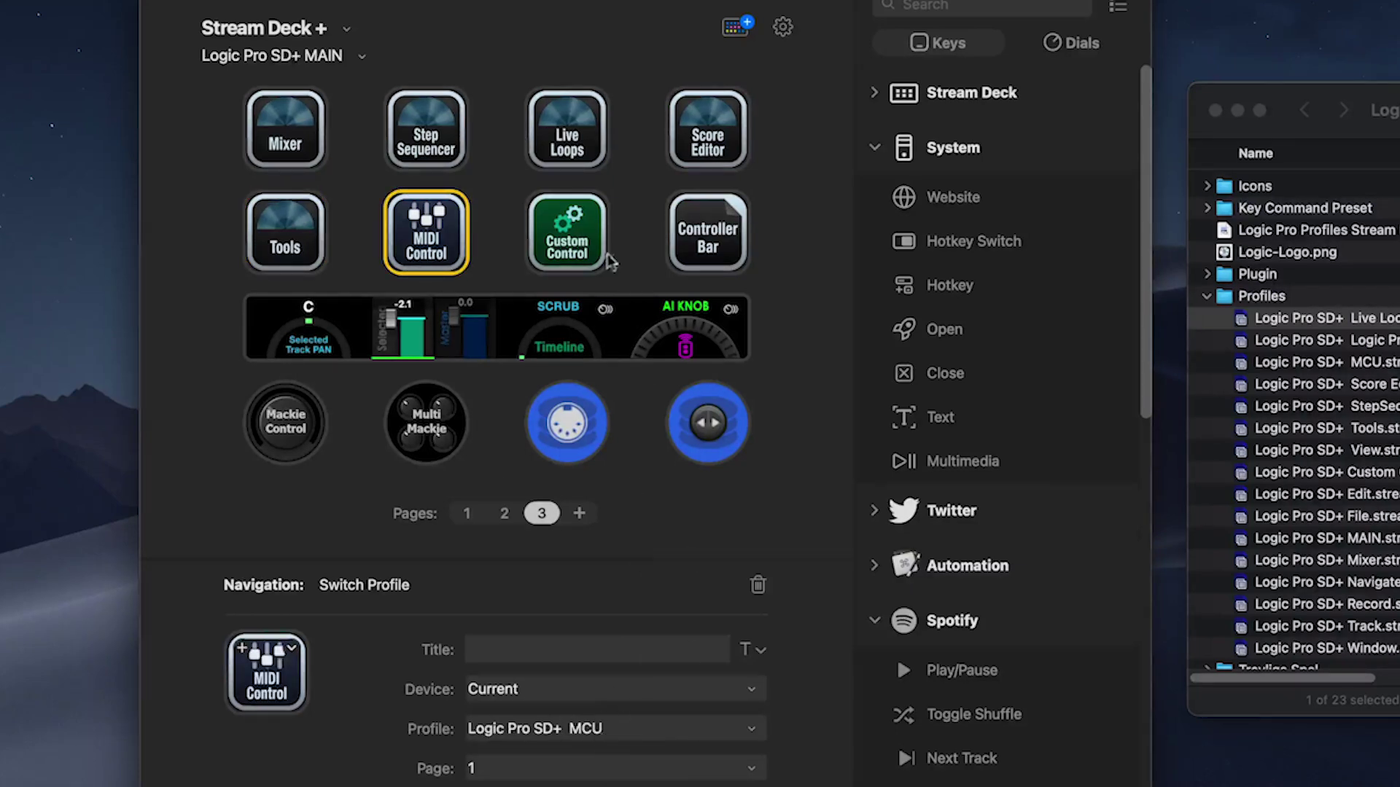
pyautogui.click(569, 234)
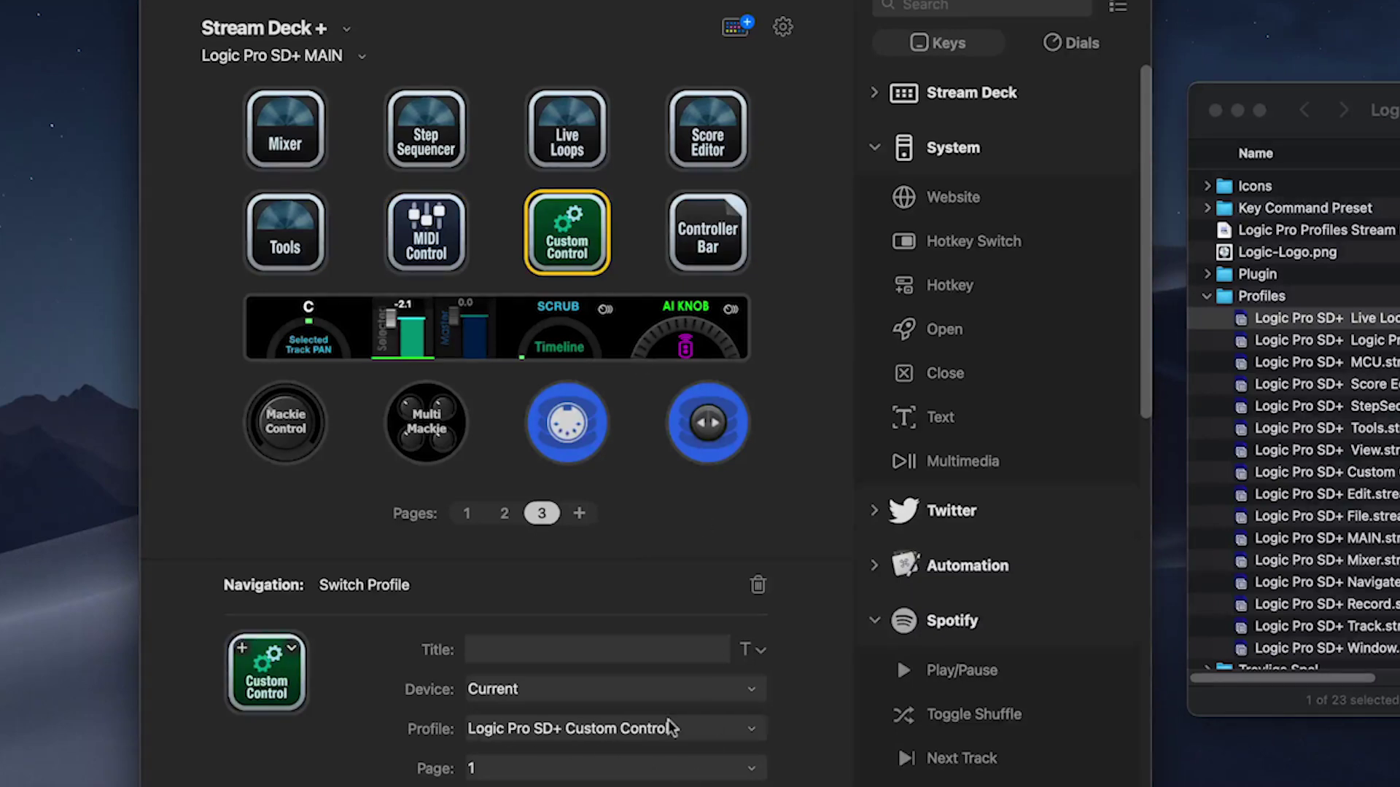
pyautogui.click(718, 250)
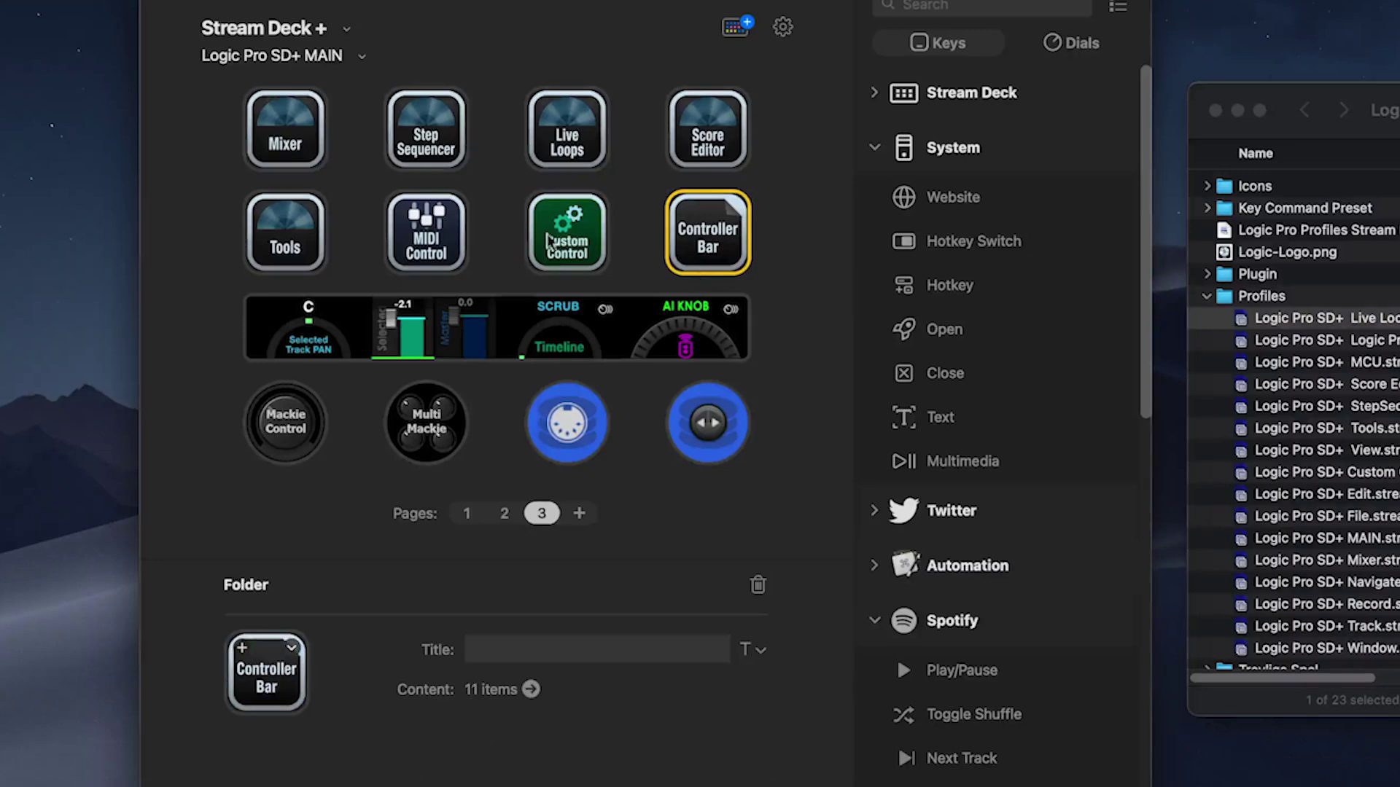
pyautogui.click(590, 242)
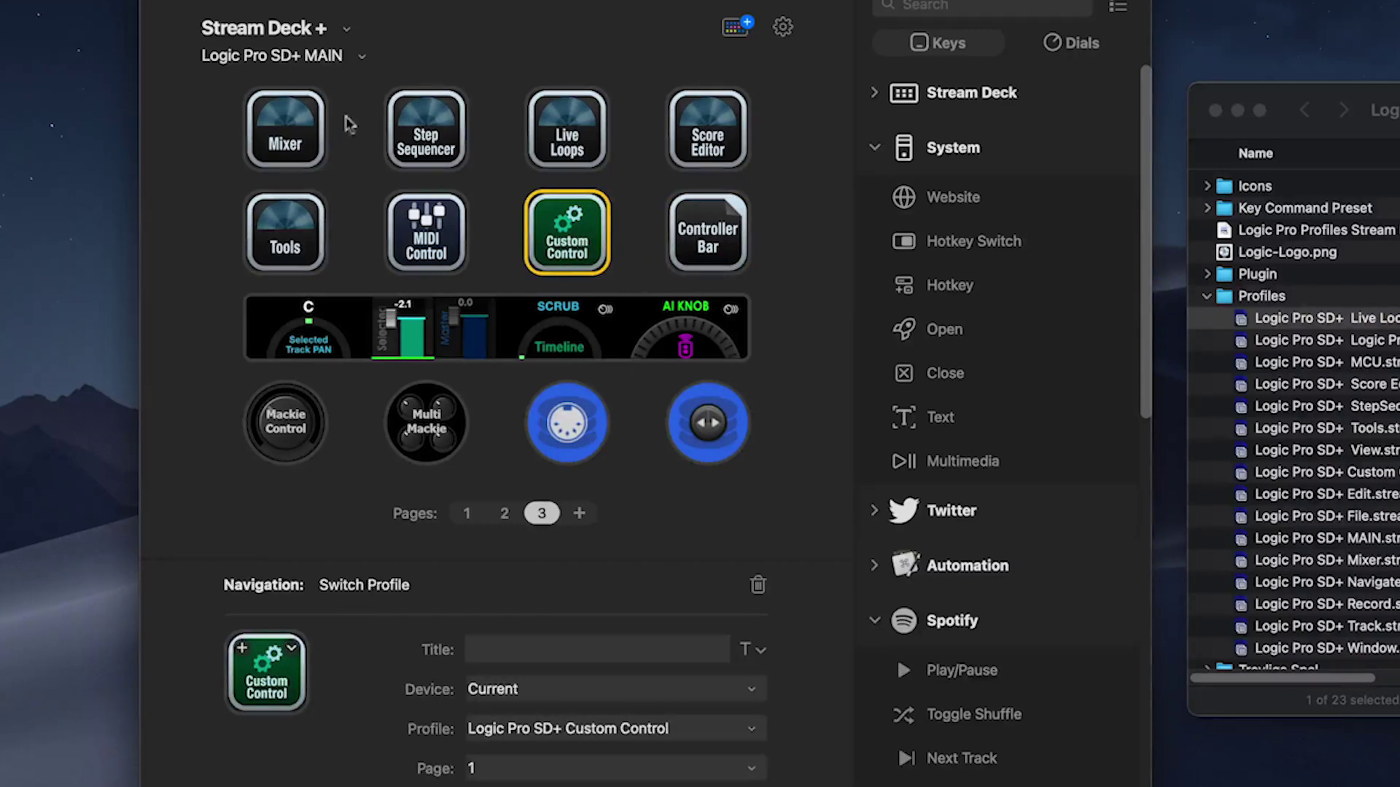